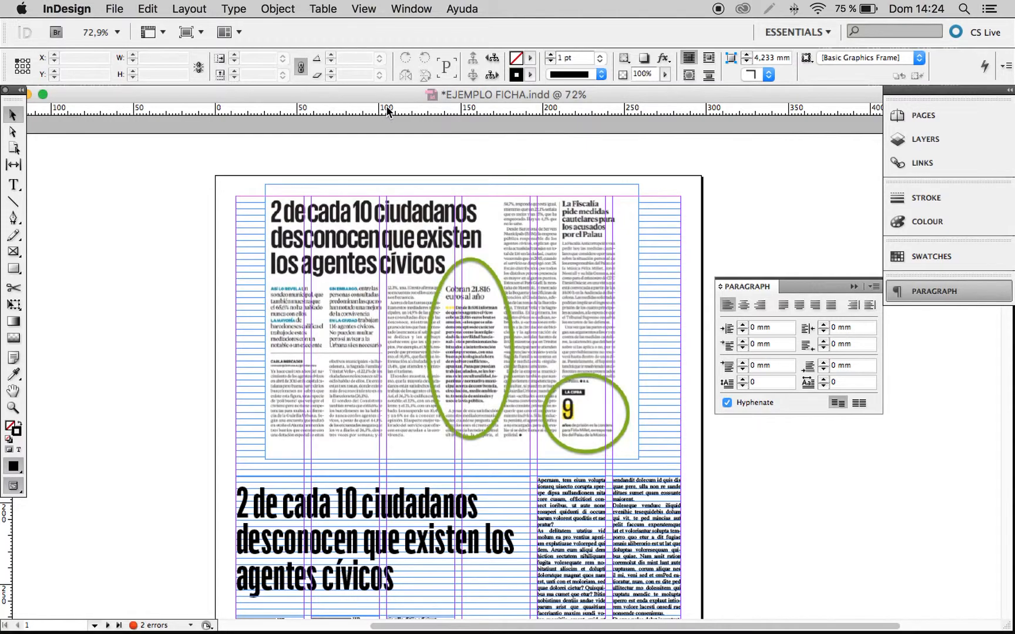
Examine the circled sidebar pieces in the newspaper clippings on pages 1 and 2 and the layouts recreated below them.
key(super+space)
drag(228, 185, 718, 497)
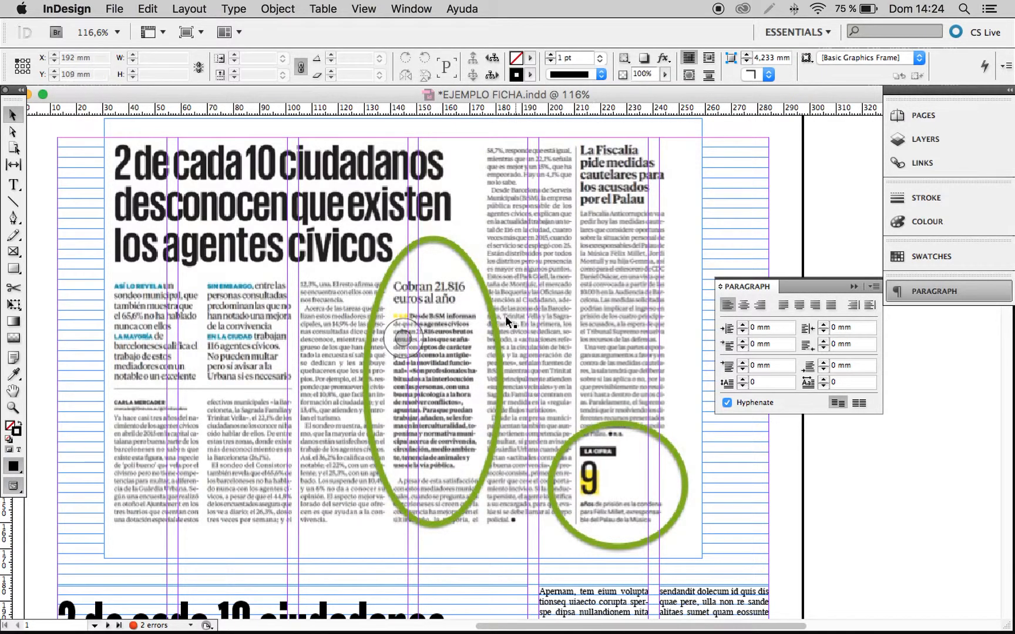
scroll(547, 354, down, 15)
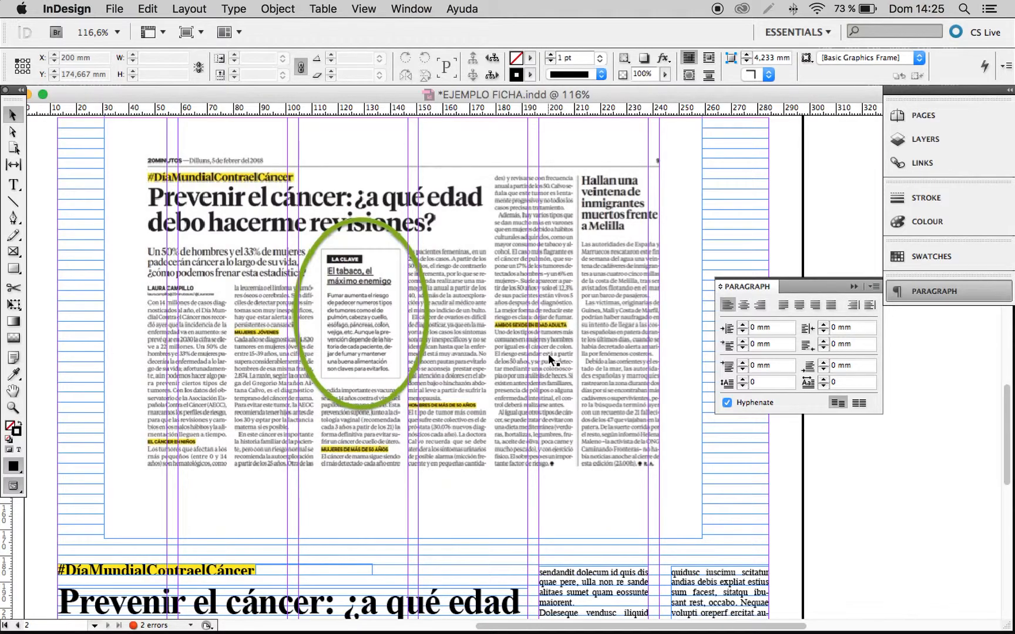
scroll(551, 359, up, 5)
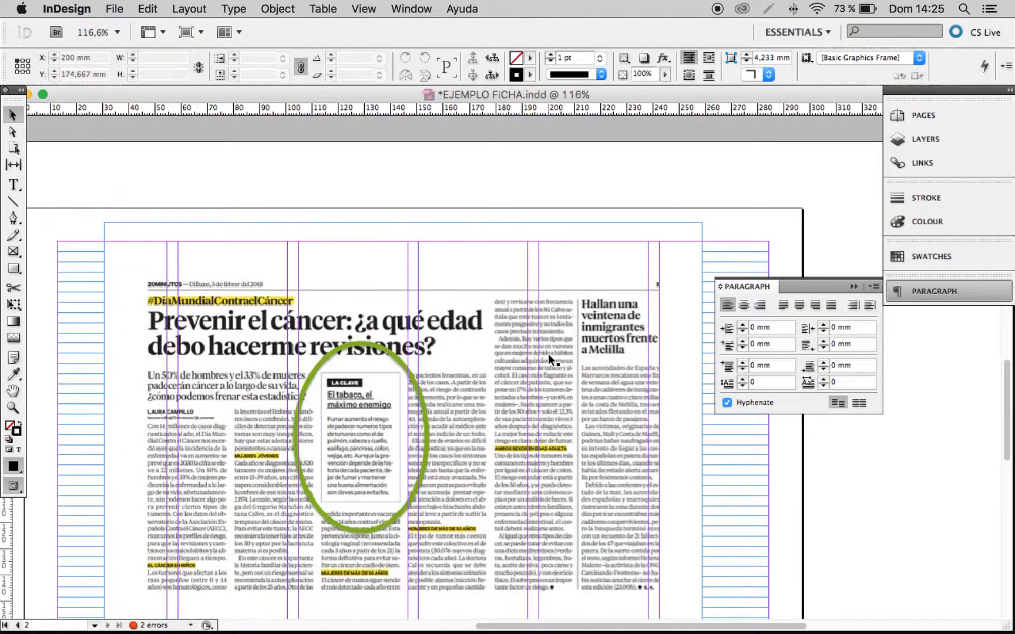
scroll(550, 360, up, 20)
scroll(551, 359, up, 12)
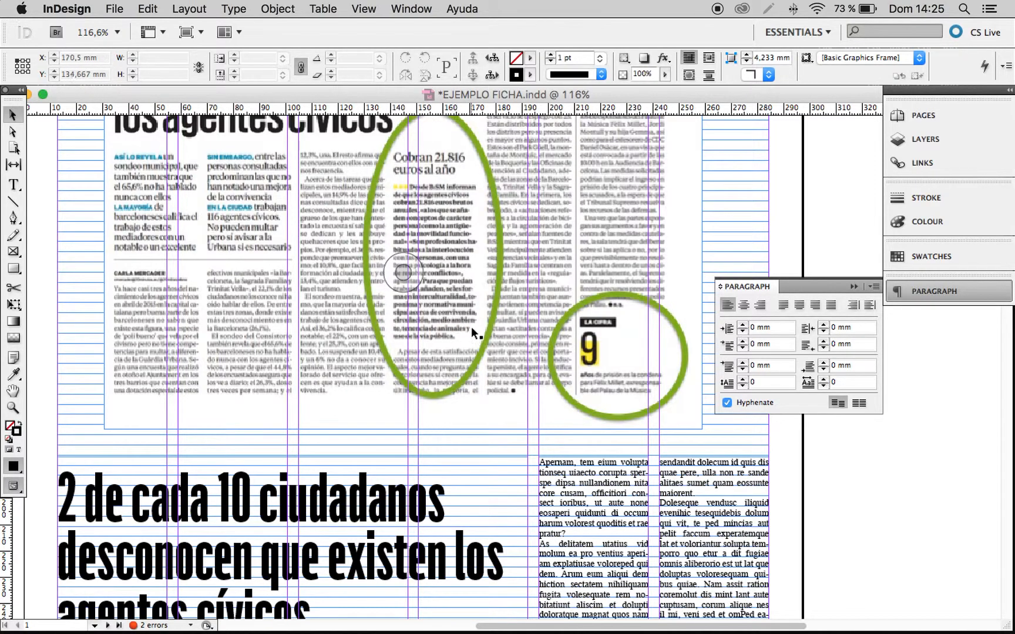
scroll(469, 349, down, 10)
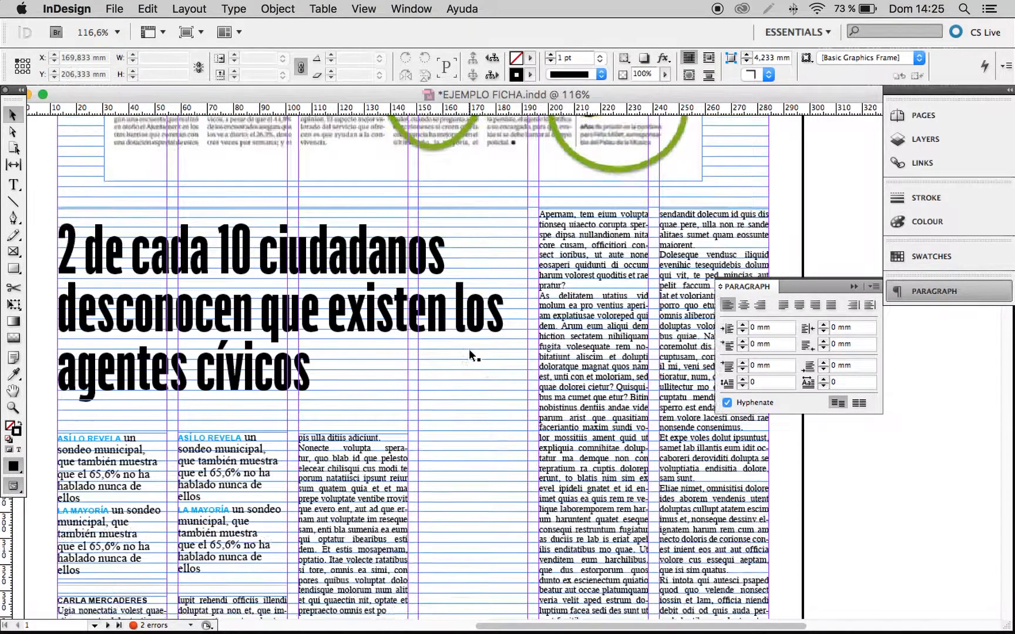
scroll(468, 355, down, 10)
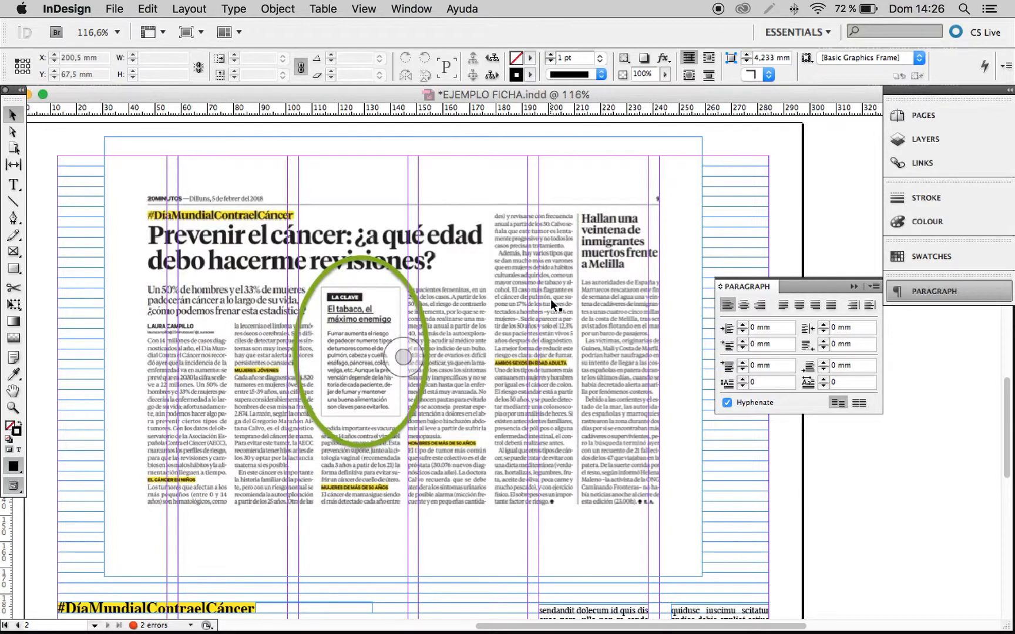
scroll(539, 299, up, 5)
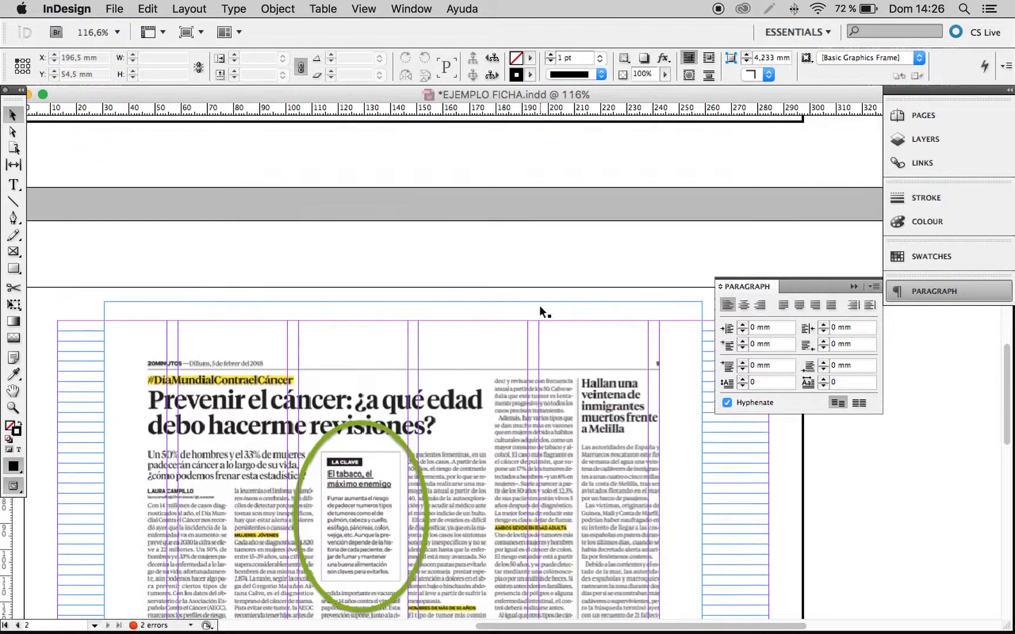
scroll(540, 301, up, 15)
scroll(542, 306, up, 8)
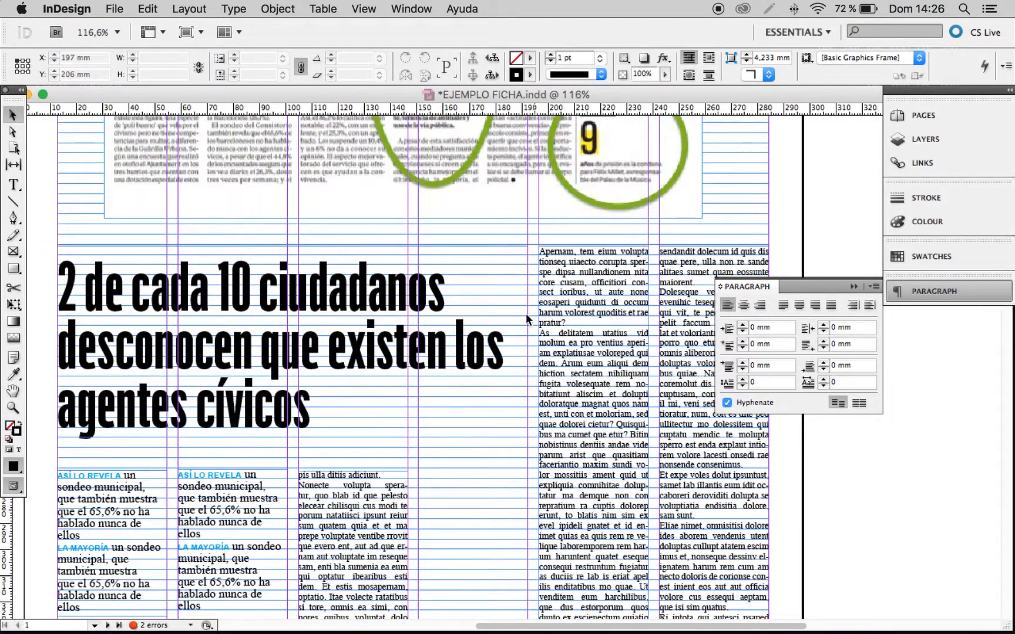
Inspect the body text columns and the empty spaces left for the sidebars in both recreated articles.
alt+super+click(443, 340)
alt+super+click(445, 340)
drag(518, 310, 416, 453)
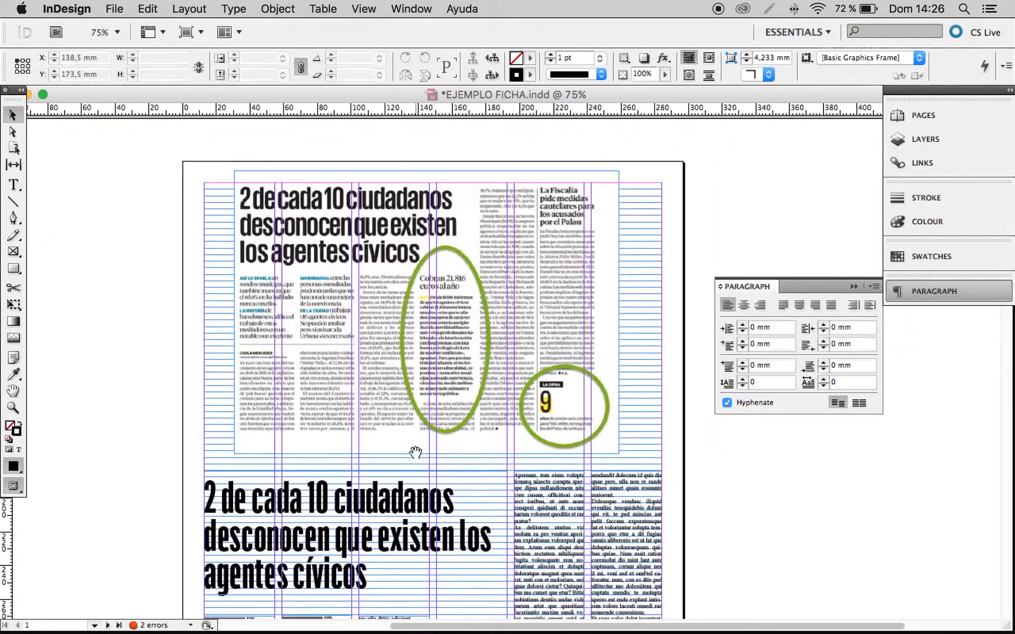
scroll(431, 447, down, 7)
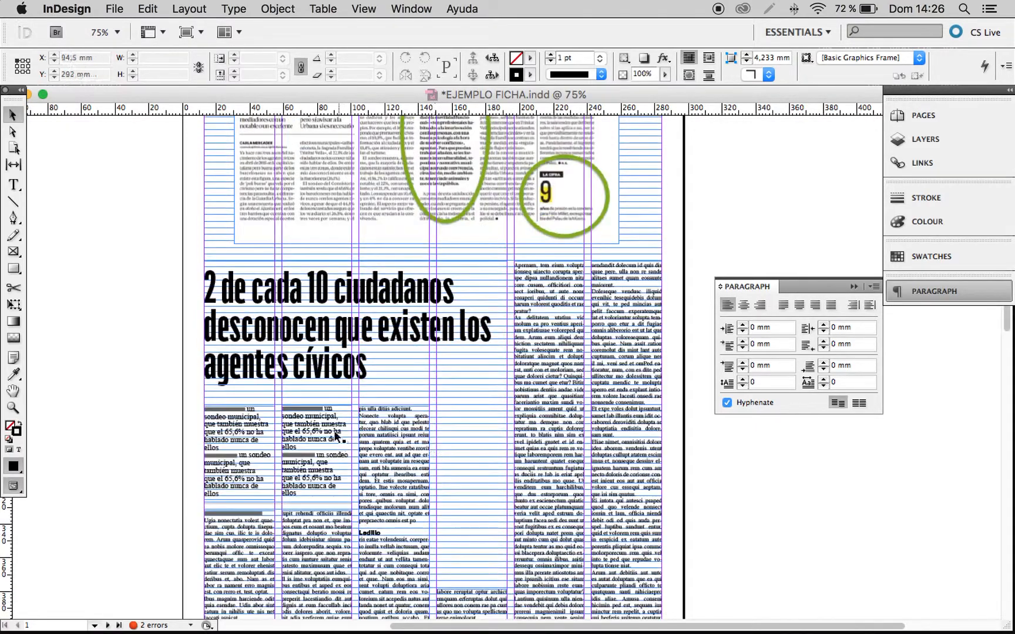
click(410, 446)
click(583, 398)
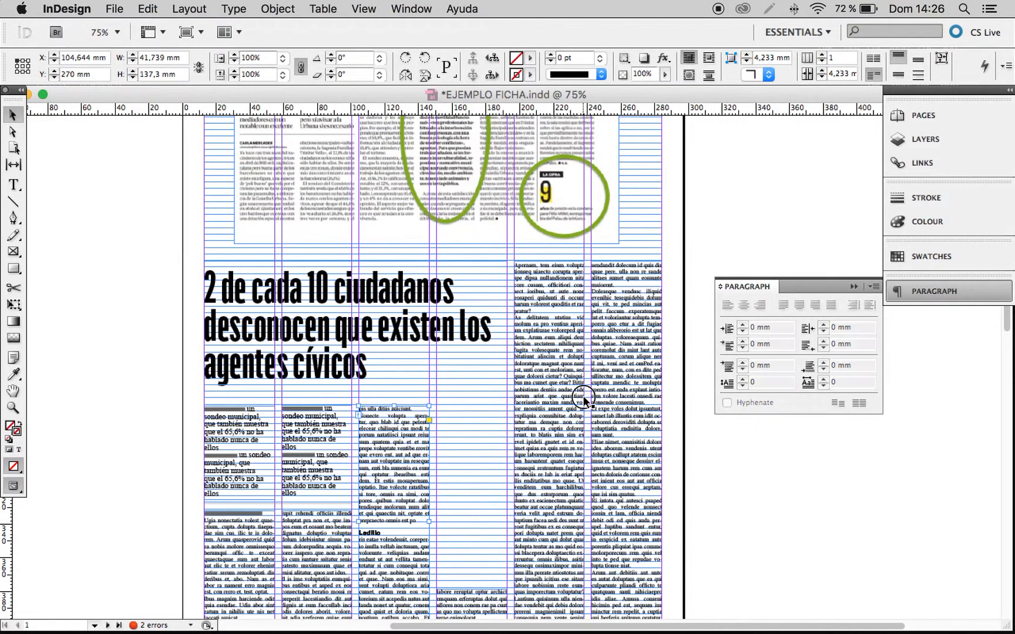
scroll(480, 455, up, 4)
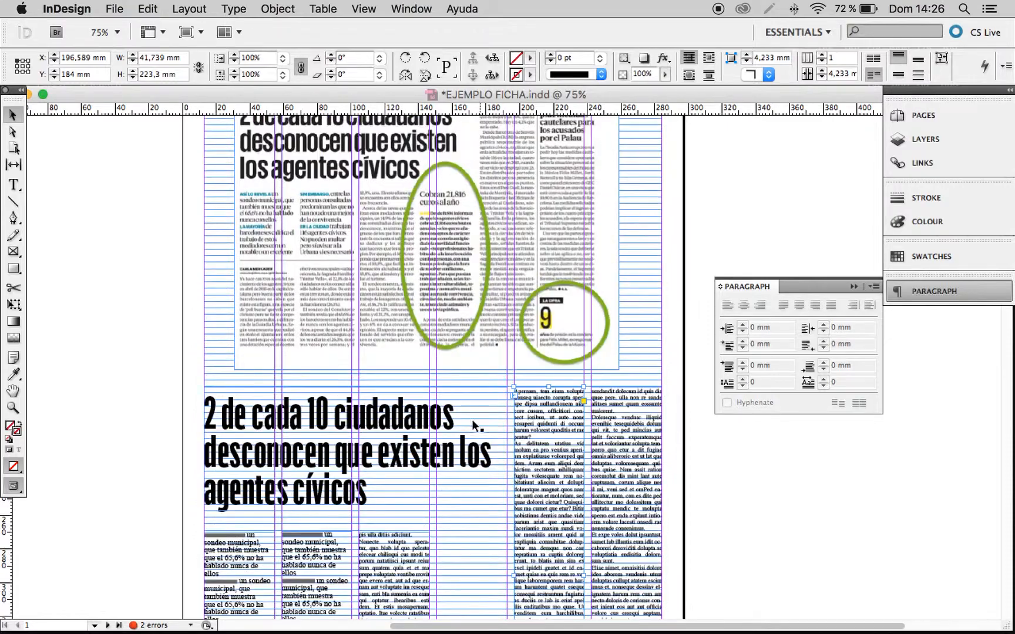
scroll(469, 295, down, 14)
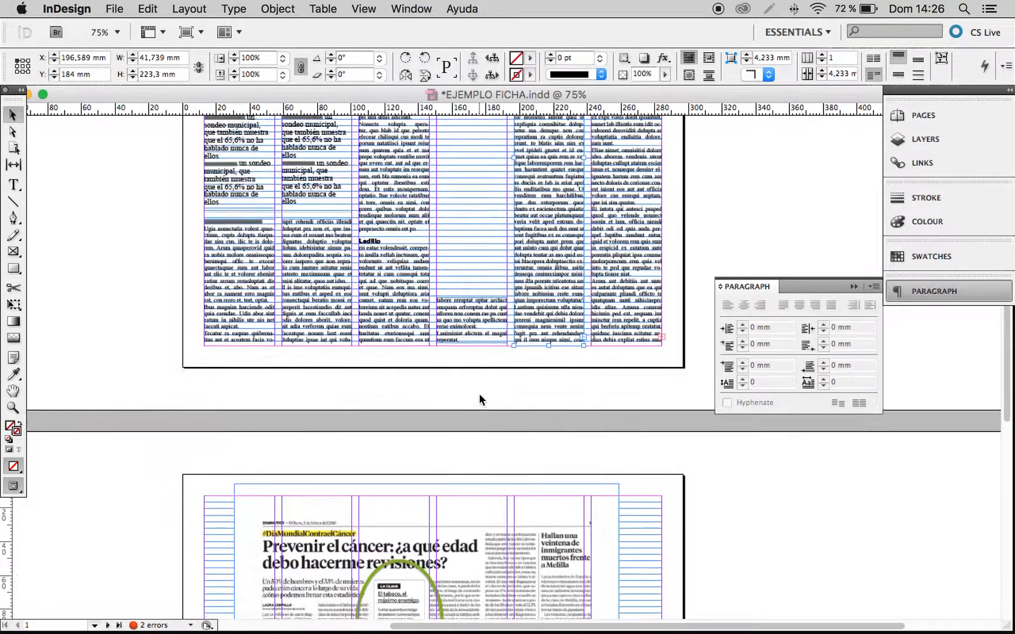
scroll(478, 399, down, 19)
click(306, 411)
click(506, 433)
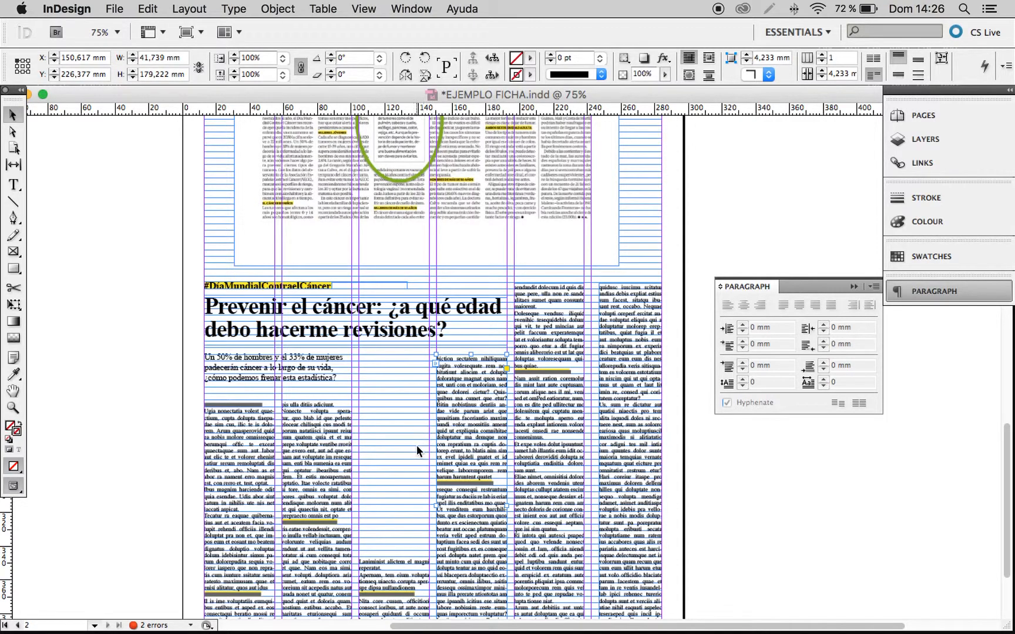
scroll(414, 439, up, 10)
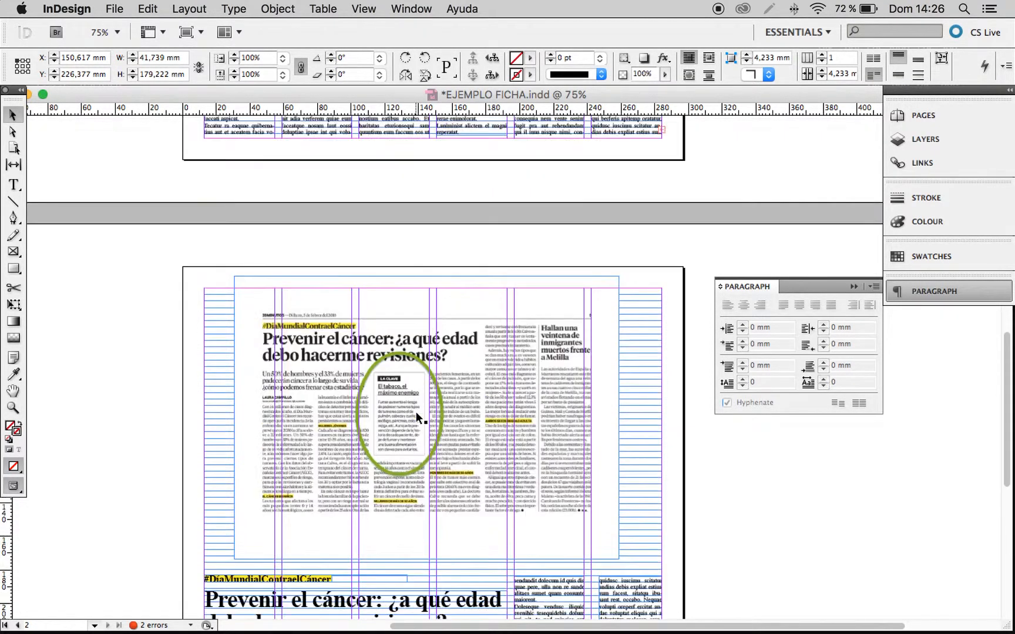
scroll(415, 411, up, 20)
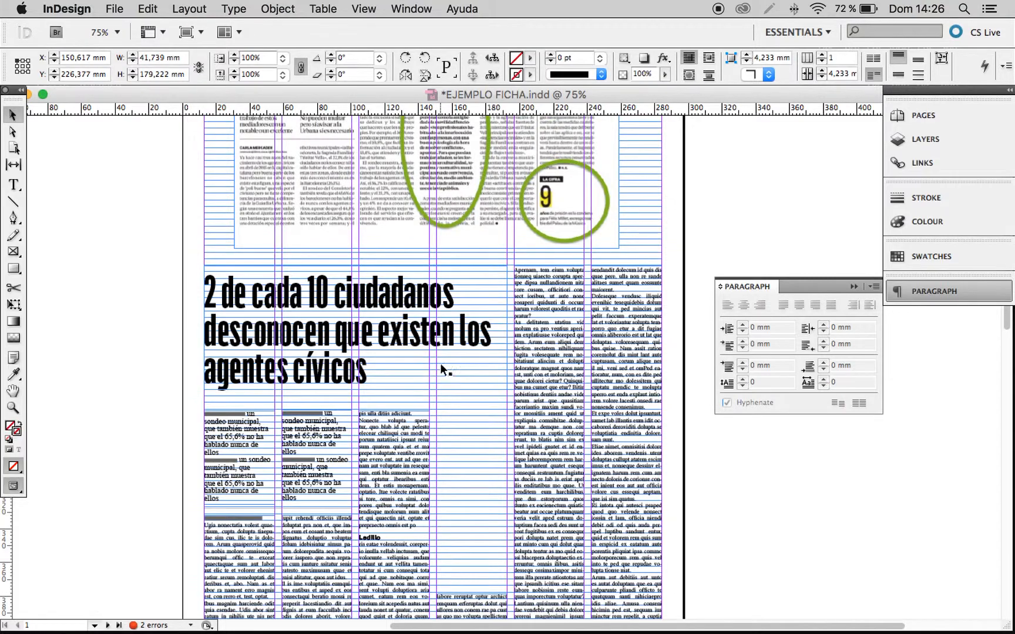
scroll(440, 363, up, 3)
scroll(470, 411, down, 6)
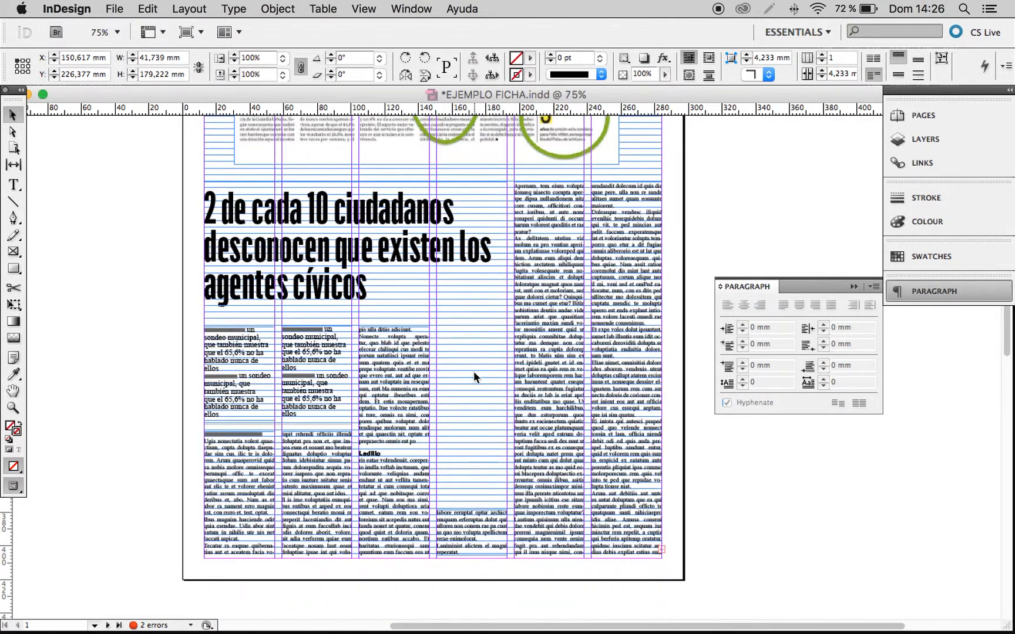
Extend the short text frame at the foot of page 1's fourth column upward to a height of about 63 mm.
click(473, 519)
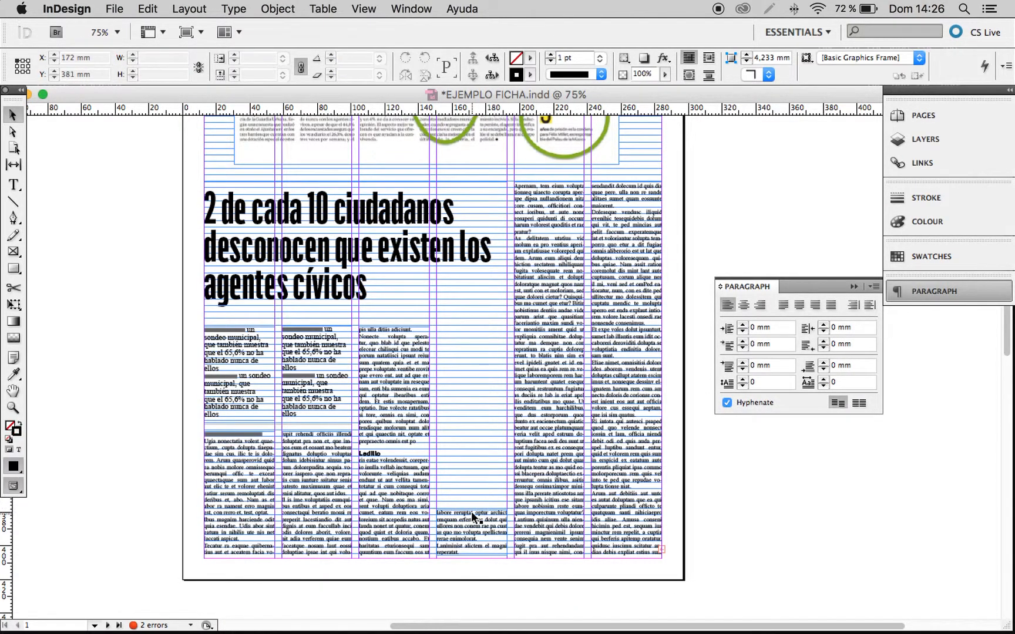
click(473, 517)
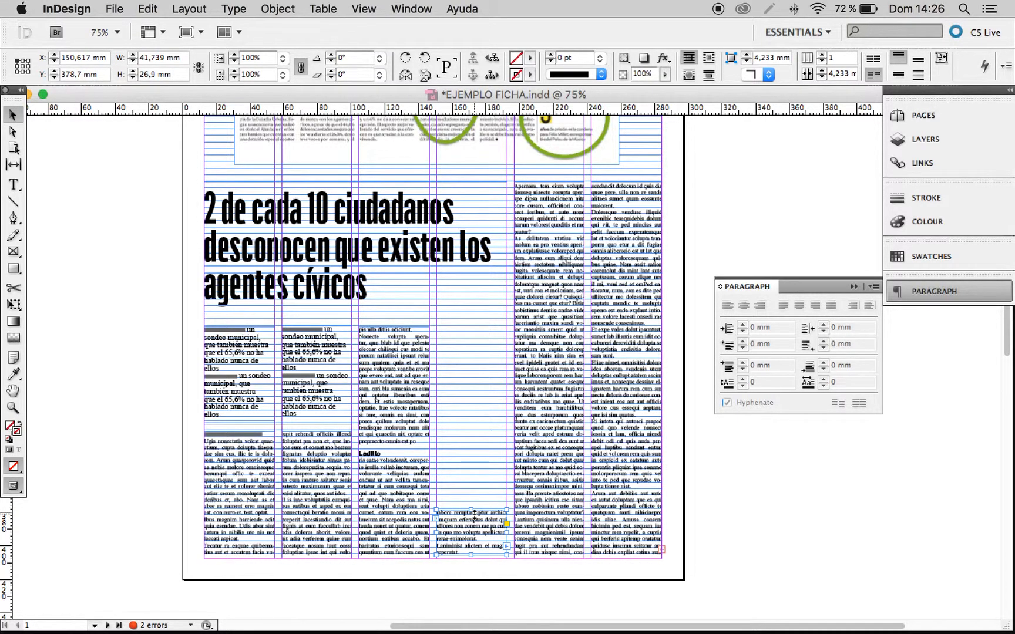
drag(475, 512, 483, 448)
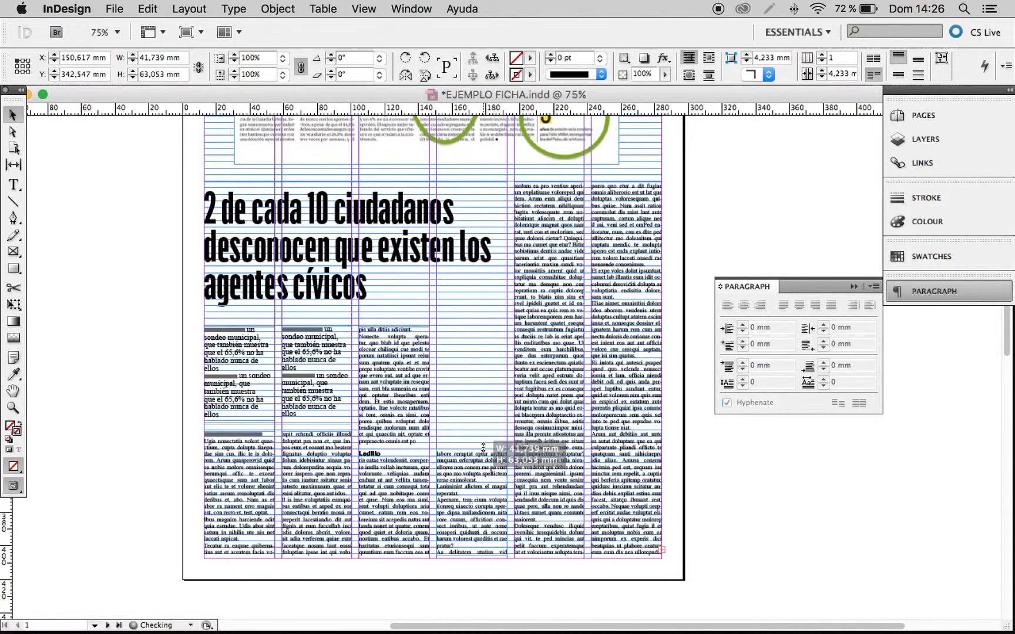
drag(483, 448, 484, 448)
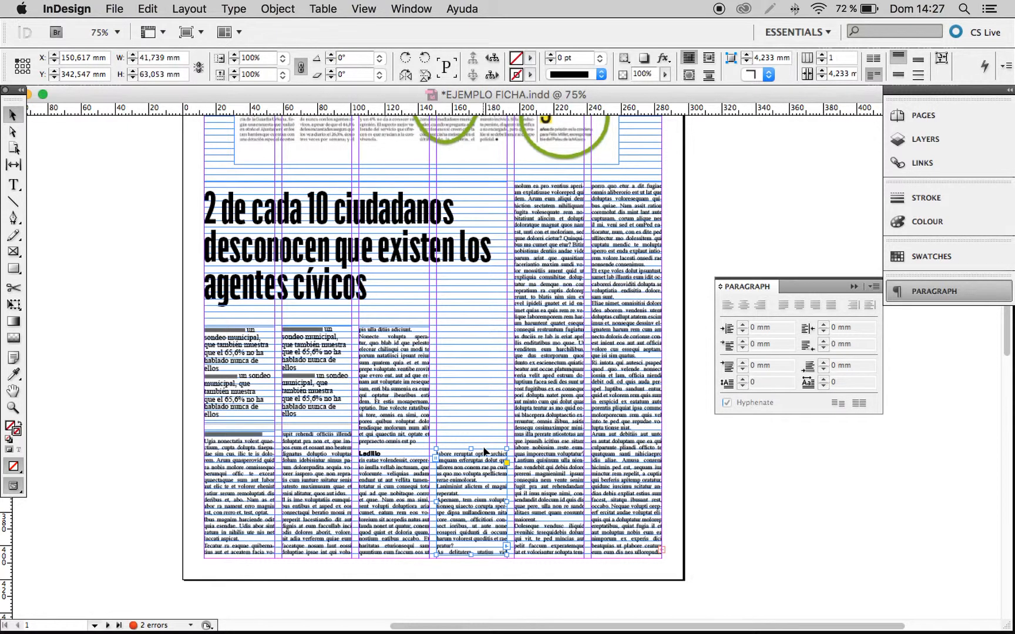
Create a text frame across the top of page 1's empty fourth-column space and enter "Cobran 21.876 euros al año".
scroll(476, 339, up, 5)
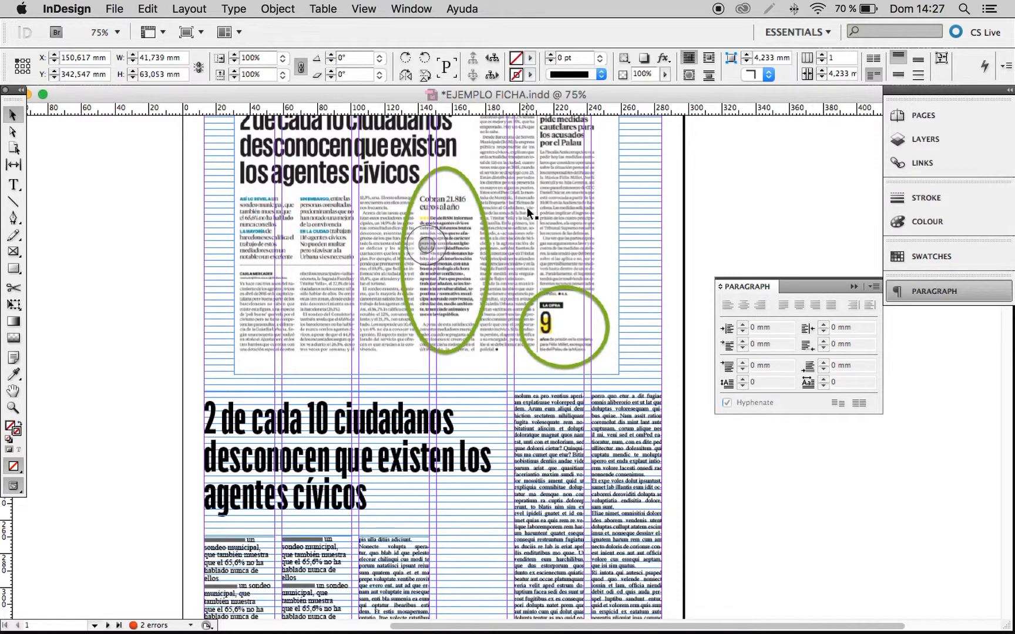
drag(372, 159, 506, 380)
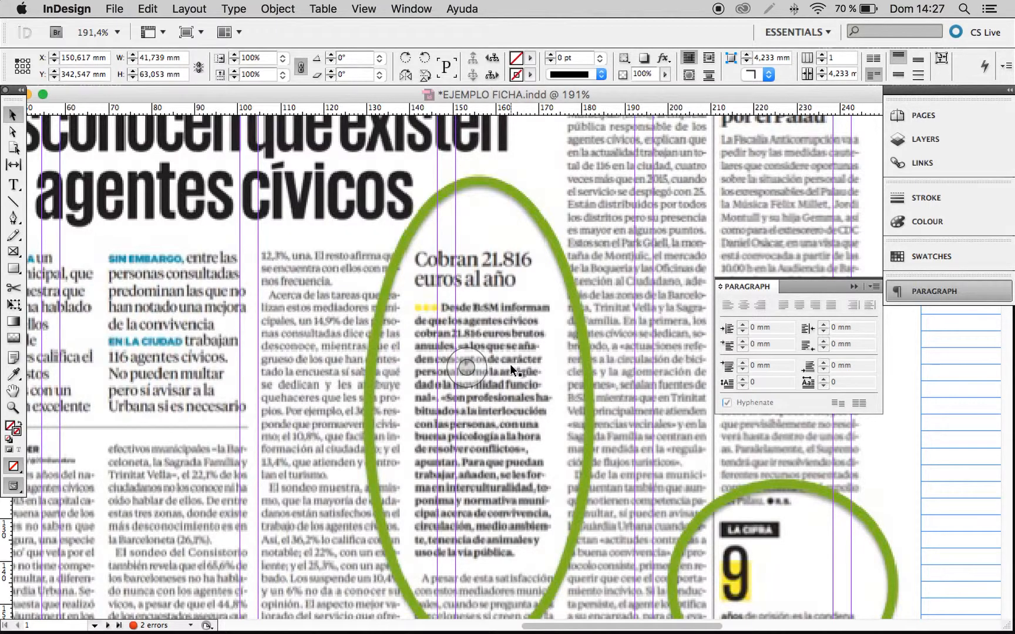
scroll(505, 370, down, 10)
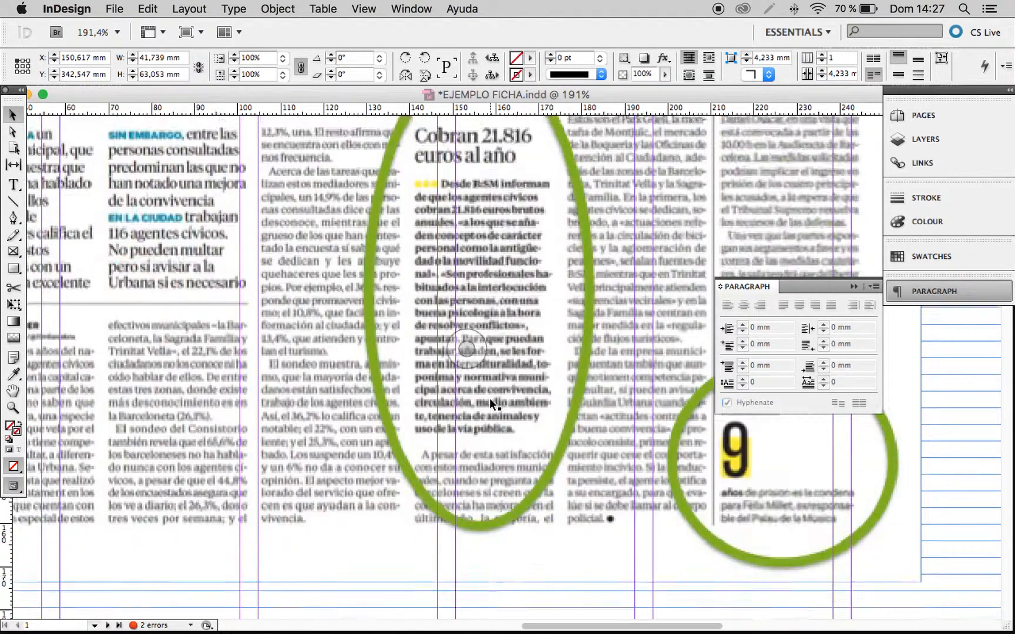
scroll(506, 371, up, 5)
scroll(505, 371, right, 3)
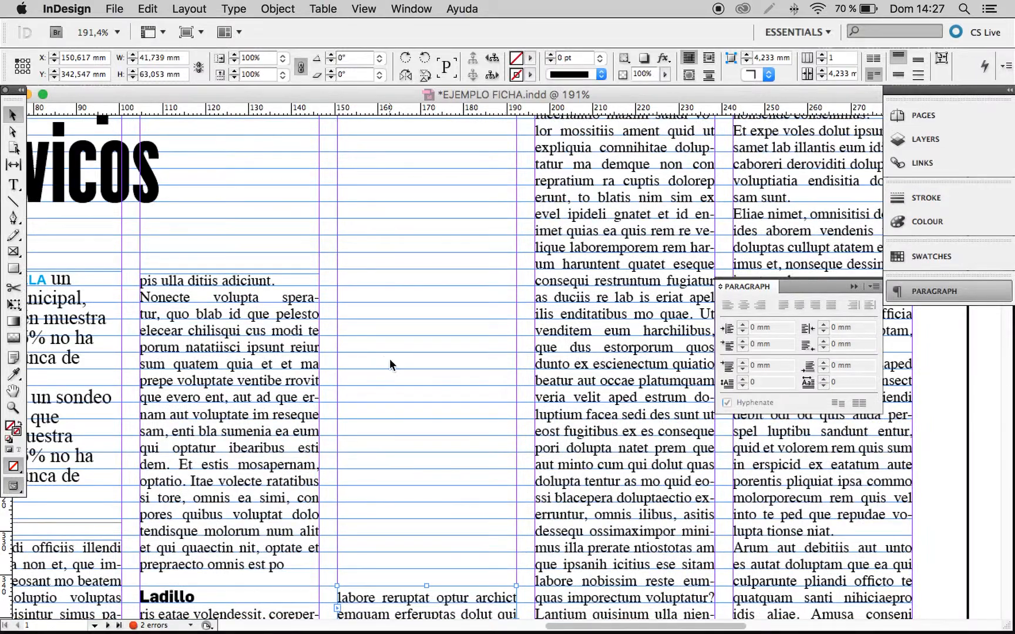
key(w)
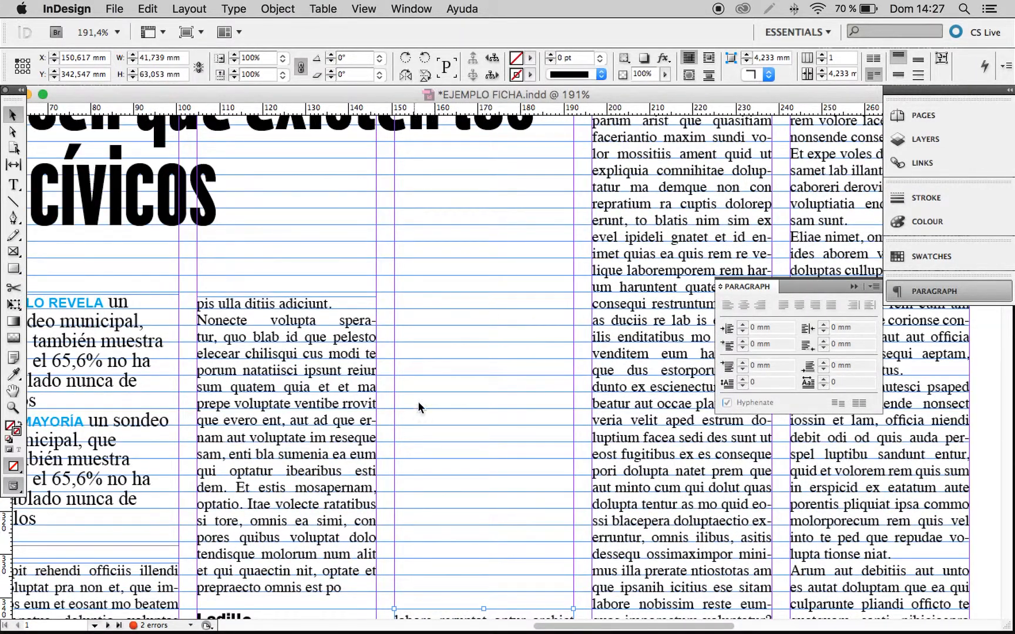
key(t)
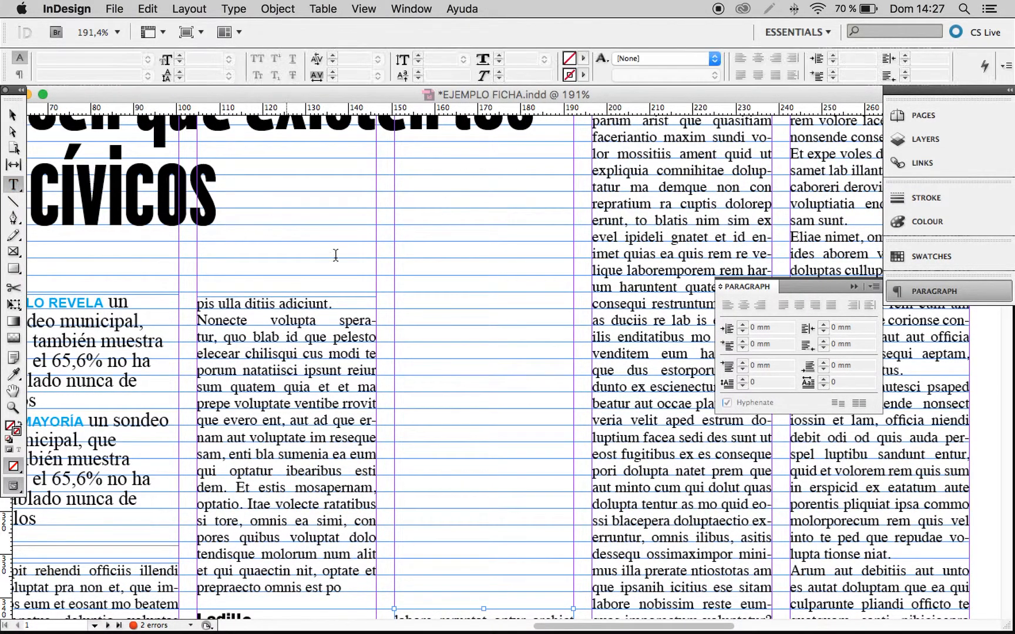
drag(394, 294, 574, 388)
text(Cobra)
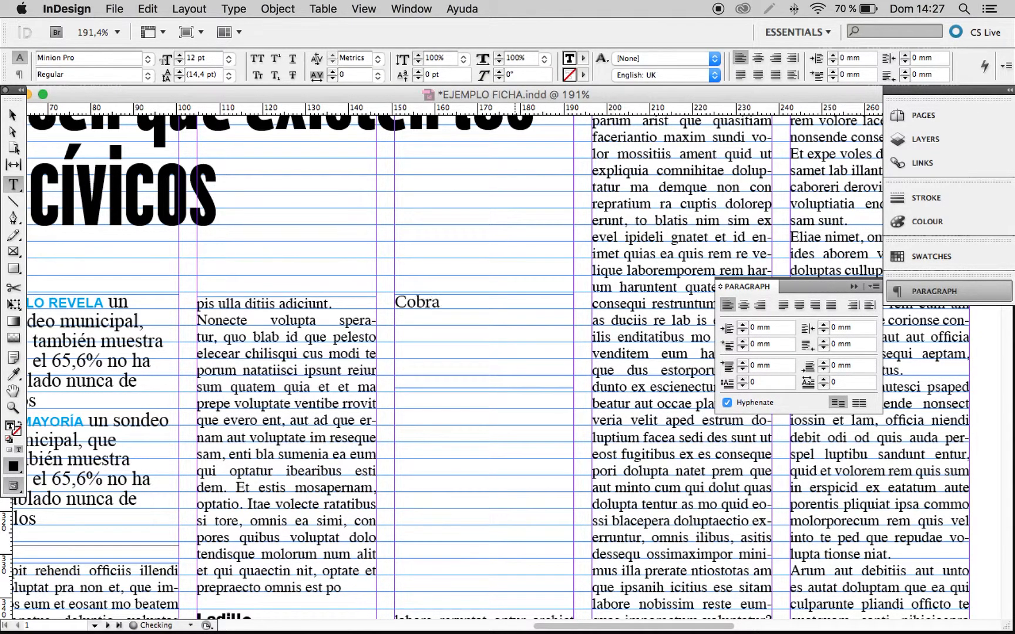
text(n 21.876 euros año)
key(BackSpace)
key(BackSpace)
text(l año)
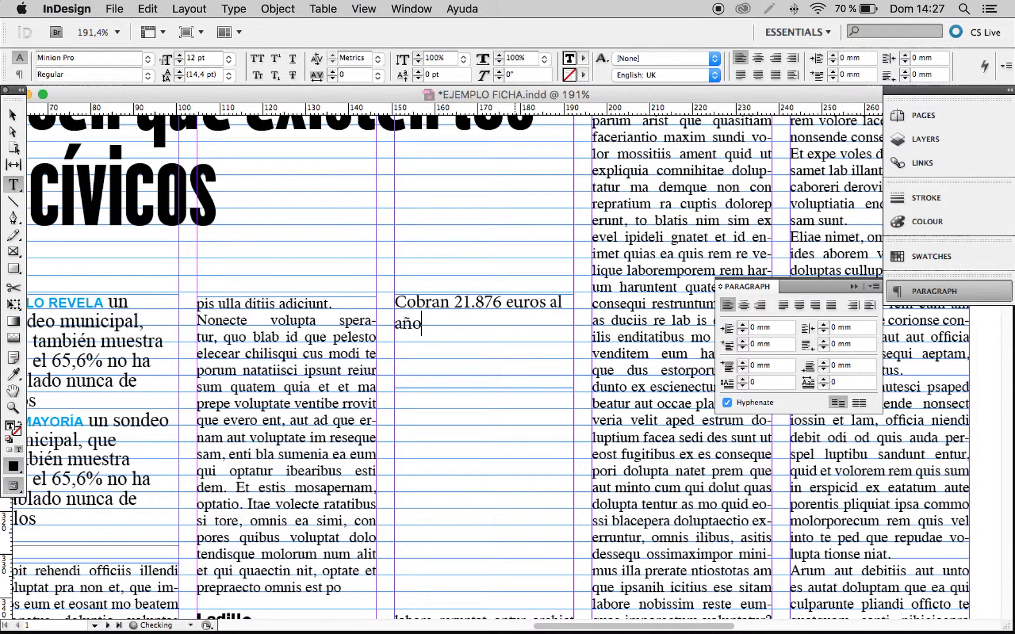
Set the font size of the whole sidebar headline to 17 pt.
key(super+a)
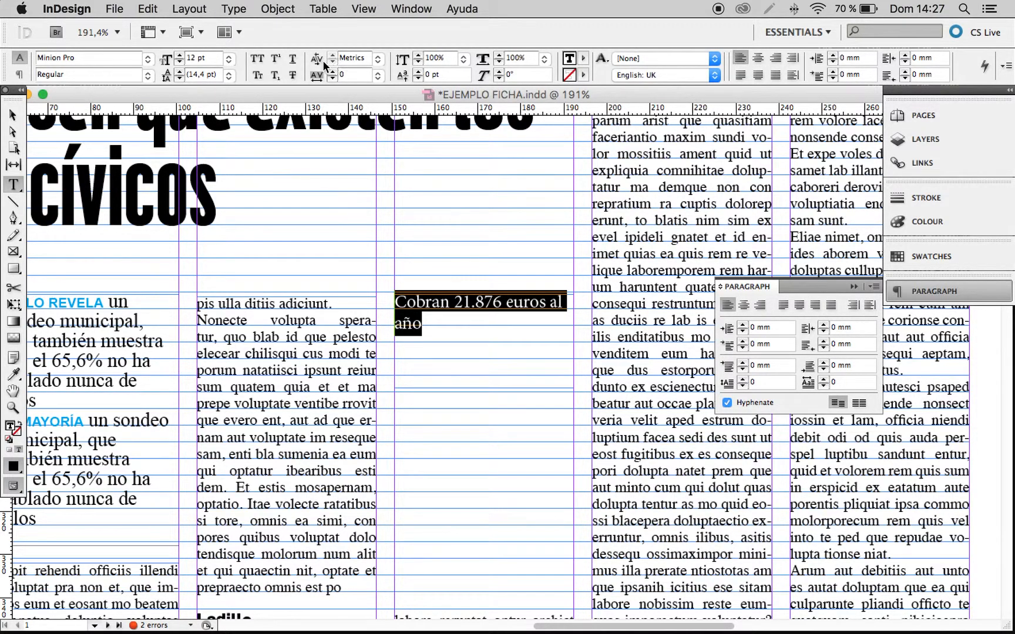
click(180, 56)
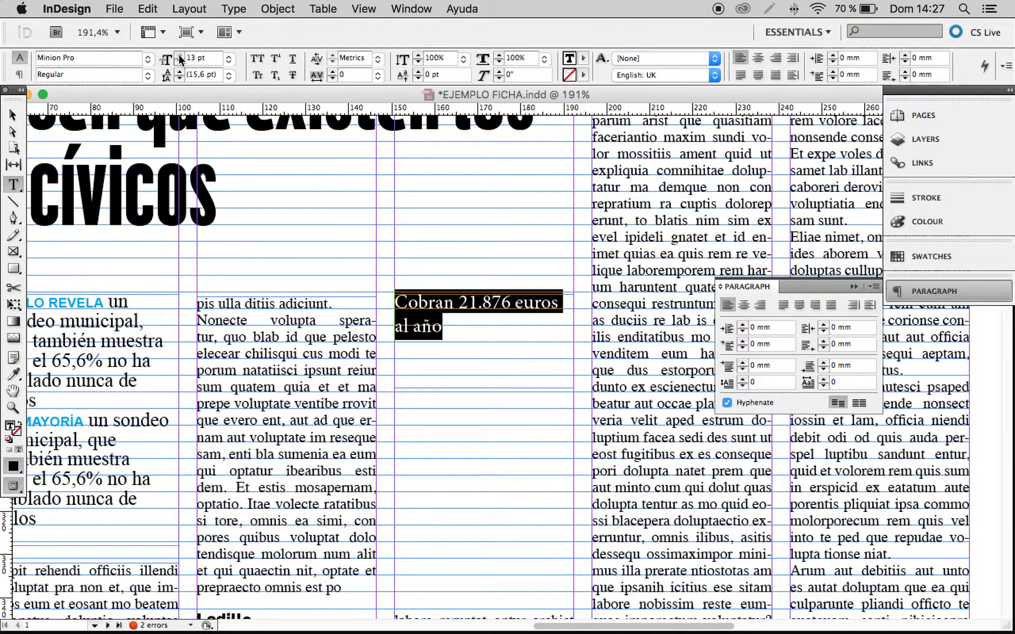
click(181, 56)
click(181, 56)
click(180, 56)
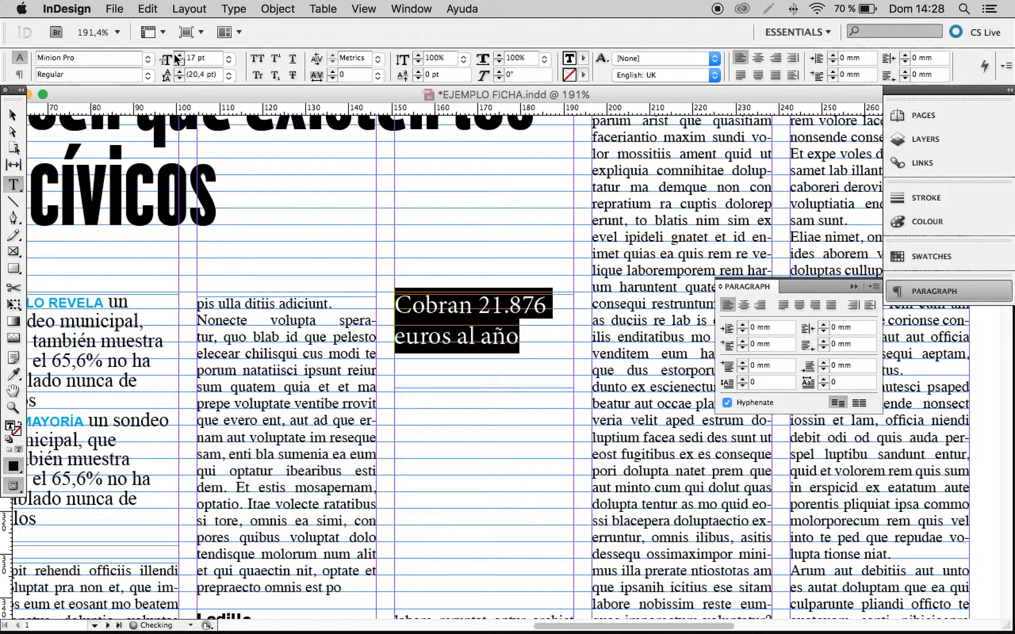
Change the sidebar headline's font to Times and set its leading to 17 pt.
click(148, 58)
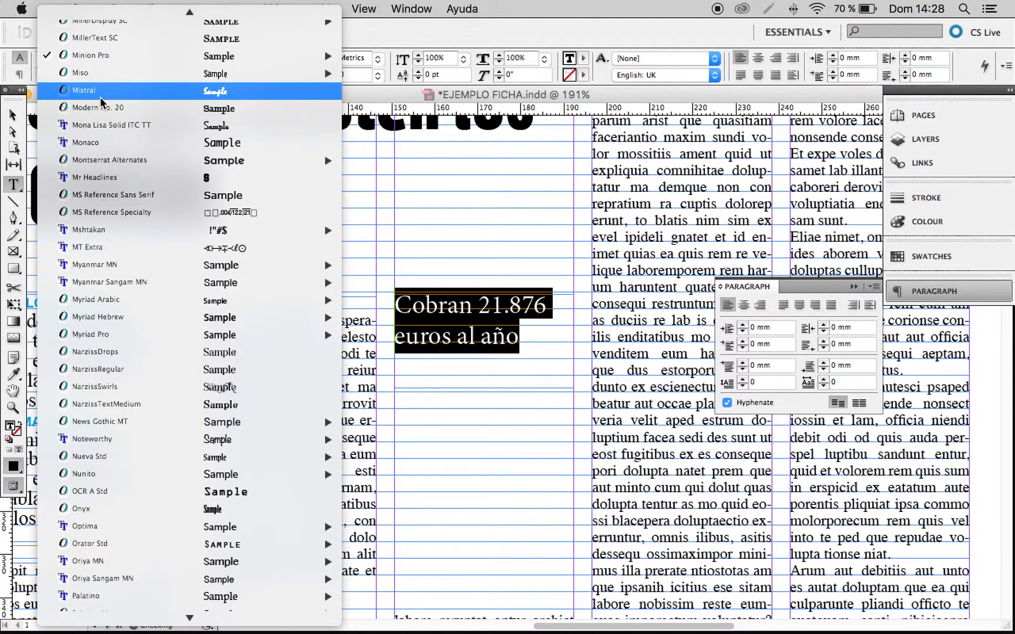
text(ti)
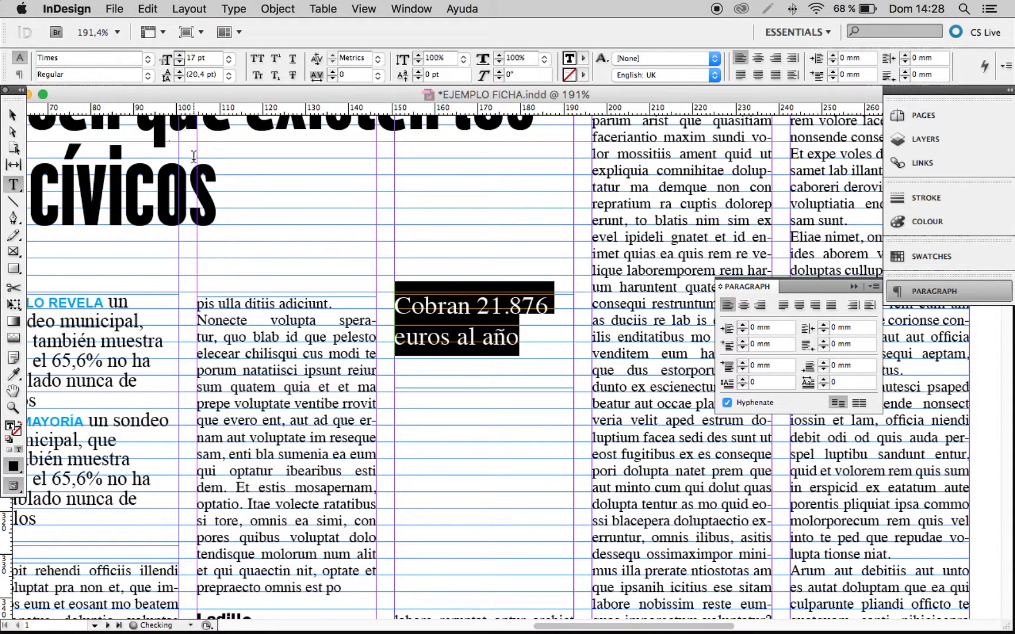
click(178, 79)
click(179, 79)
click(178, 79)
click(178, 79)
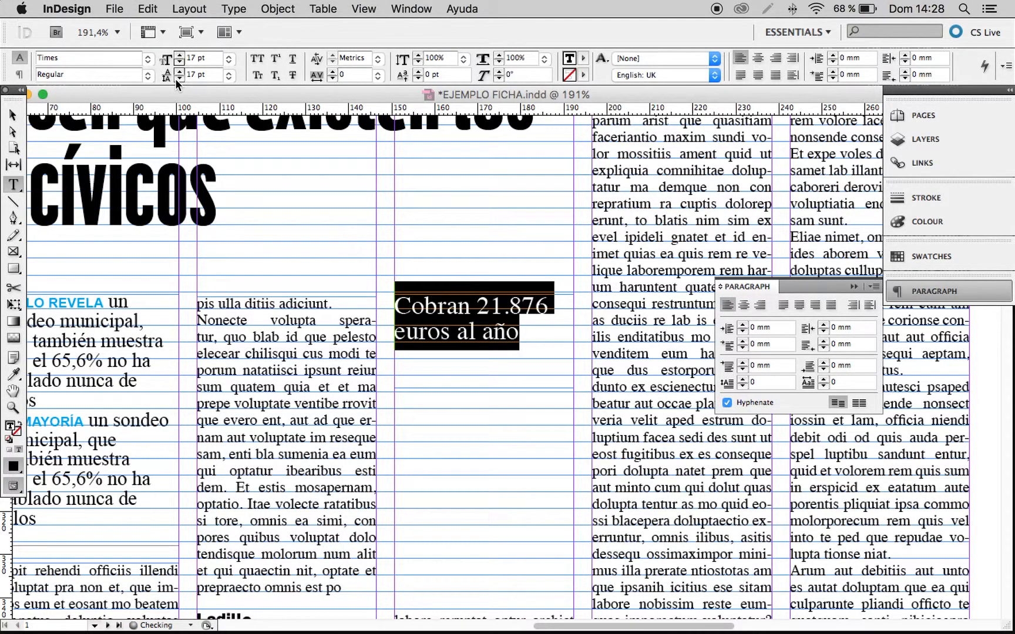
Nudge the sidebar headline's frame up to Y 268,817 mm and shorten it from below to fit its two lines.
click(13, 115)
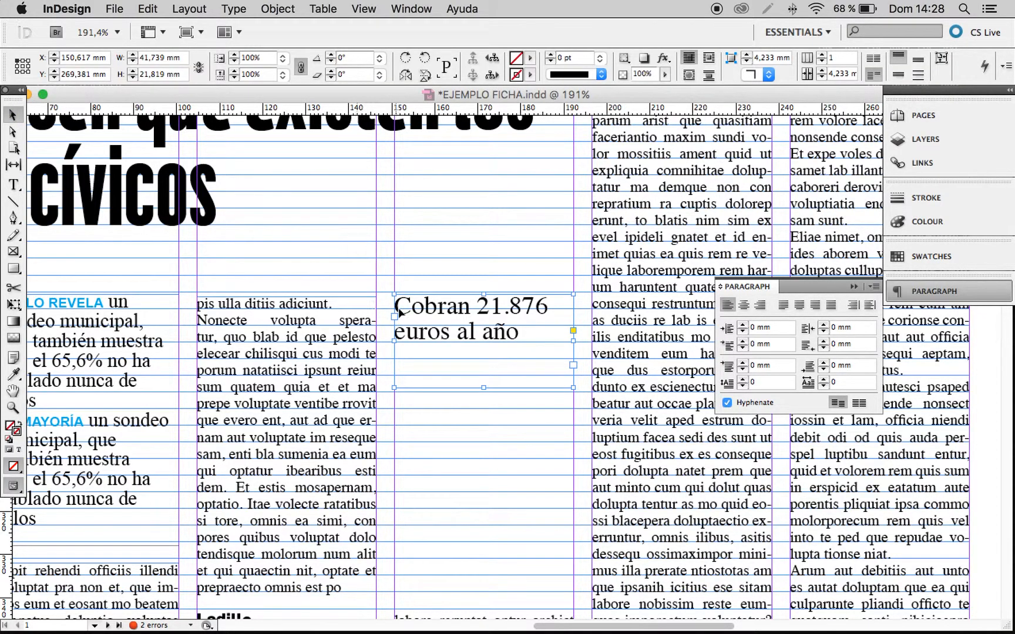
drag(425, 320, 425, 318)
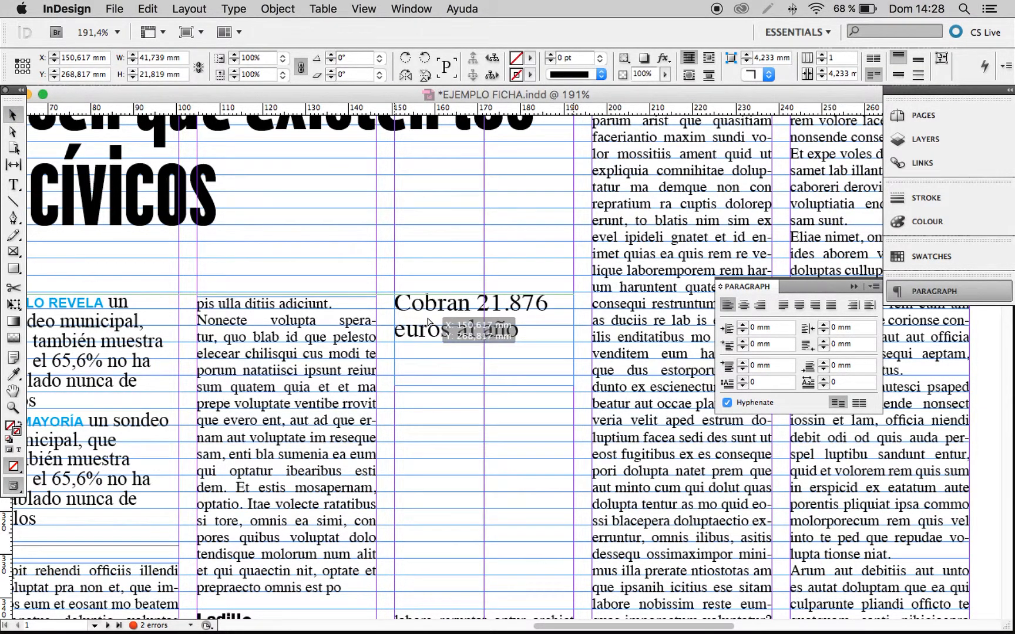
drag(485, 386, 488, 256)
click(488, 366)
Create a text frame about 41.7 × 52 mm beneath the sidebar headline and fill it with placeholder text.
key(t)
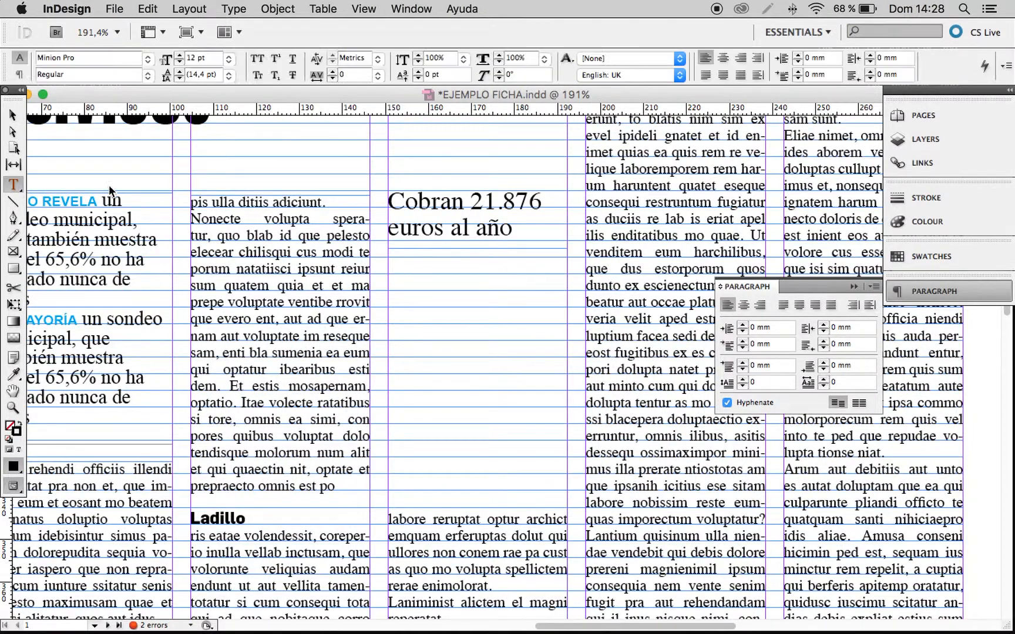
drag(388, 254, 567, 497)
key(Escape)
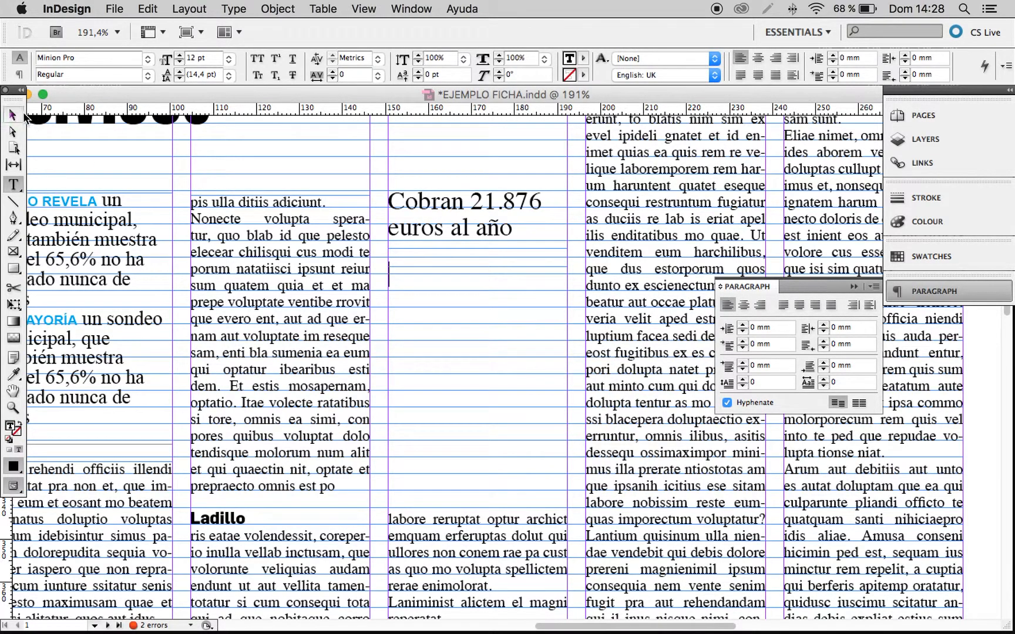
right_click(445, 310)
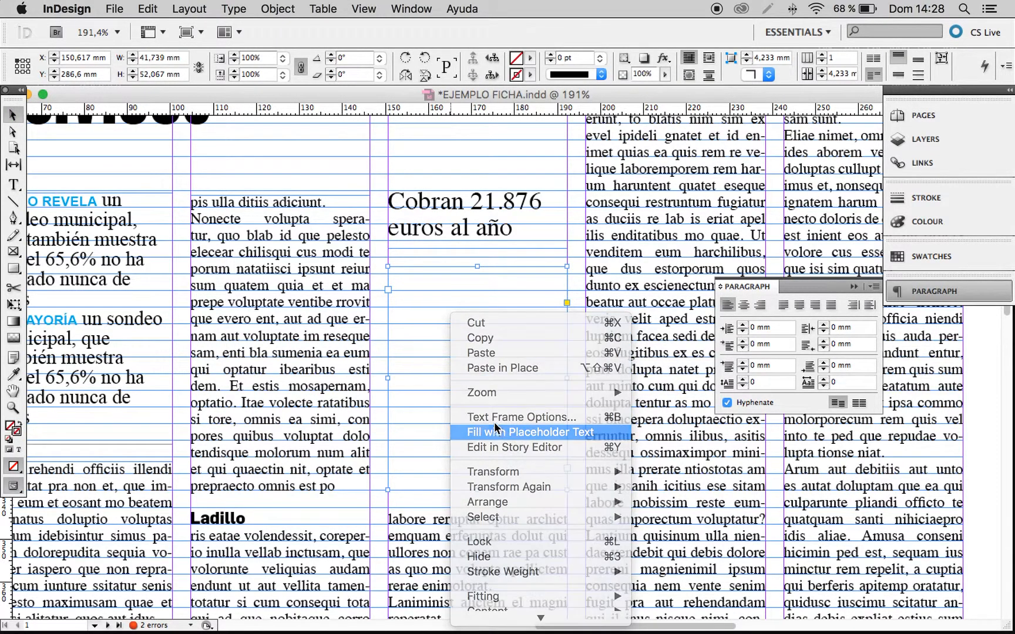
click(517, 432)
Change the font of all the sidebar's body text to Times Bold.
double_click(477, 383)
key(super+a)
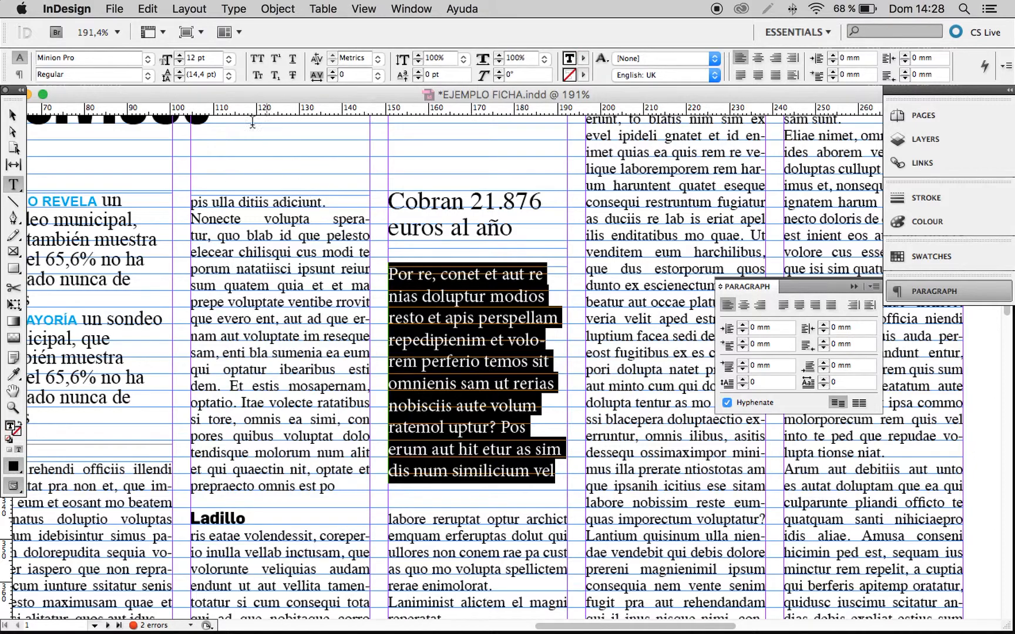
click(147, 58)
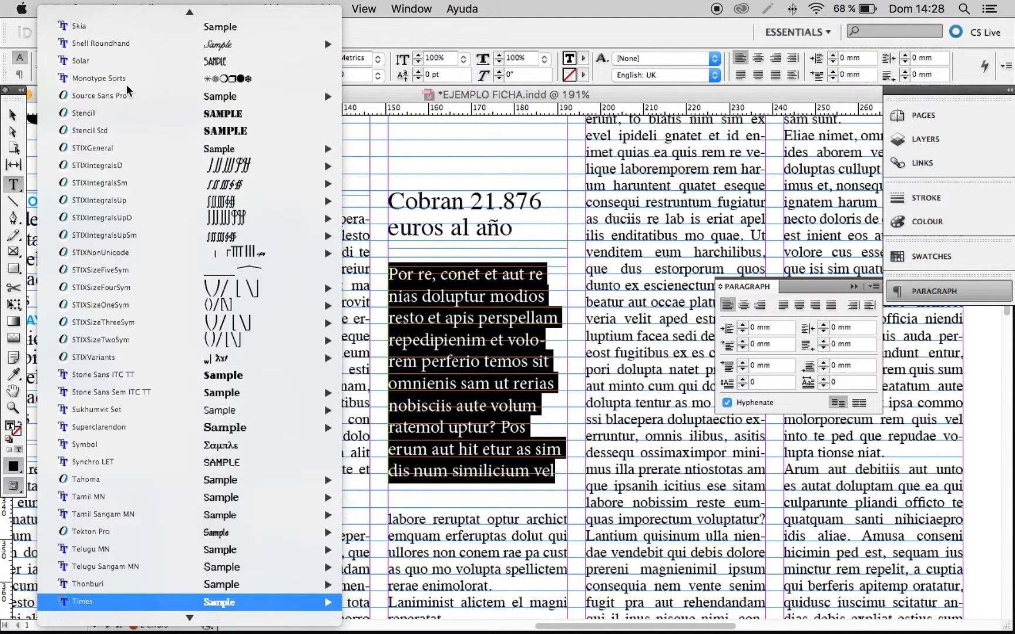
key(Down)
key(Down)
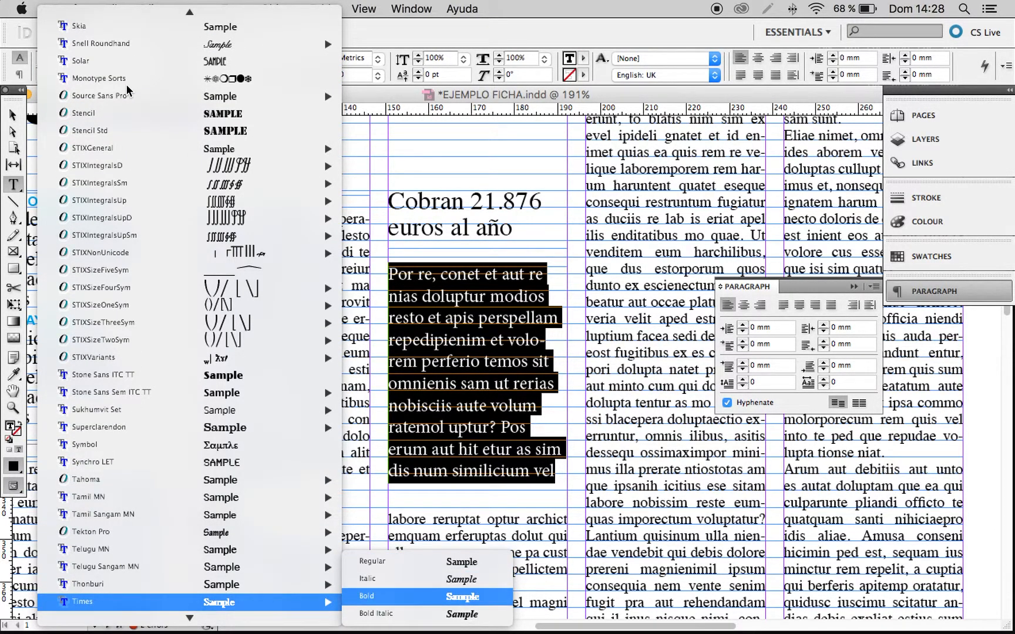
key(Return)
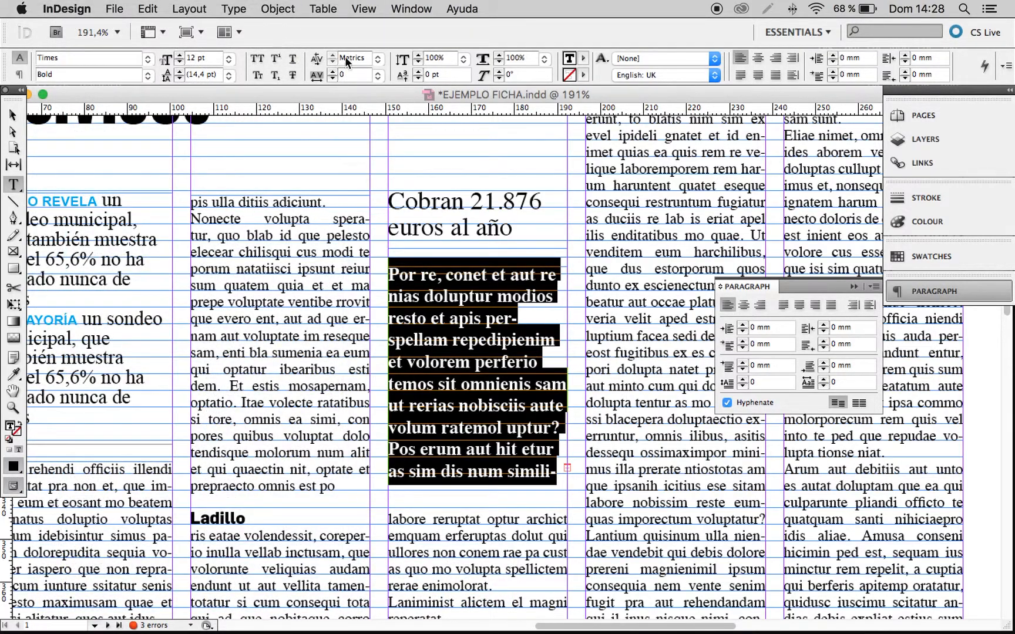
Try the sidebar's body text without hyphenation and switch hyphenation back on.
click(727, 403)
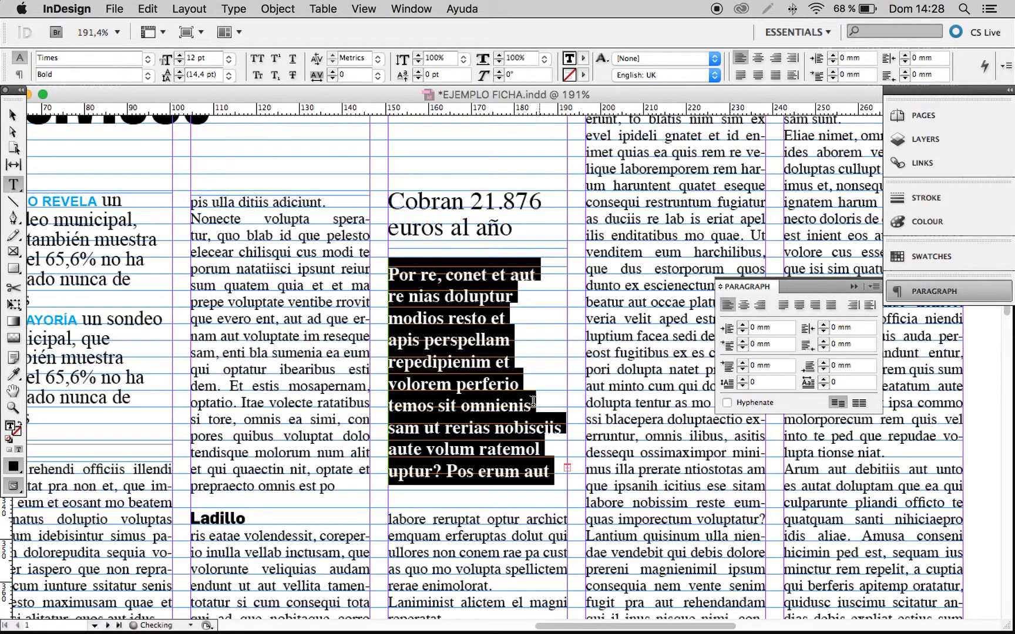
click(482, 396)
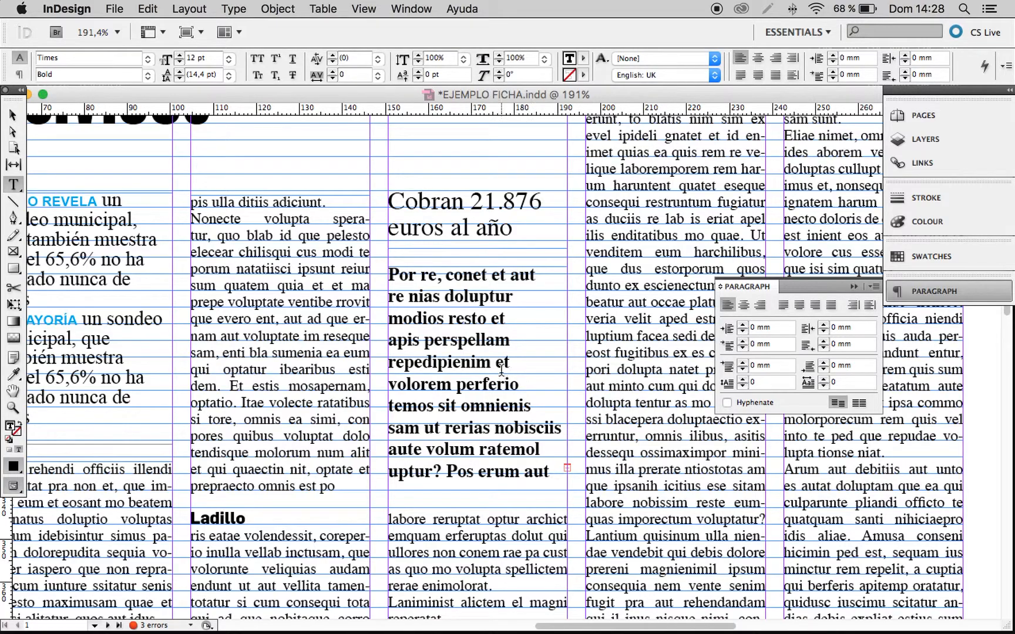
key(super+a)
click(728, 403)
click(494, 378)
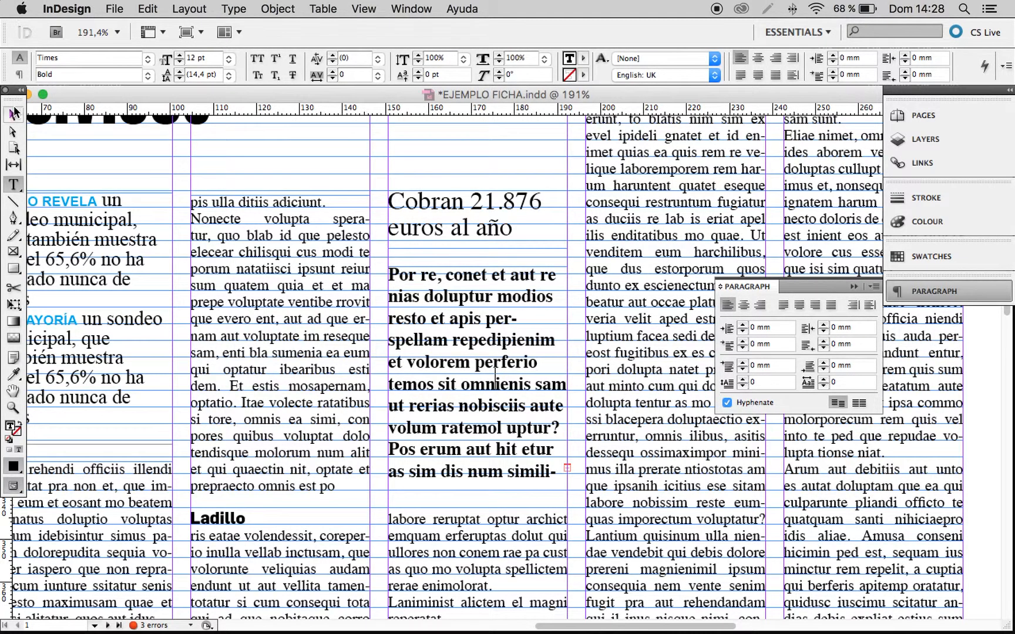
Lower the top edge of the fourth column's bottom text frame and extend the sidebar body frame downward to about 75 mm high.
click(14, 111)
key(super+minus)
key(super+minus)
drag(400, 274, 451, 227)
drag(544, 366, 486, 347)
click(506, 474)
drag(509, 438, 512, 521)
click(508, 418)
drag(508, 419, 510, 485)
Set all the sidebar's body text to 10 pt with 11 pt leading.
double_click(506, 400)
key(super+a)
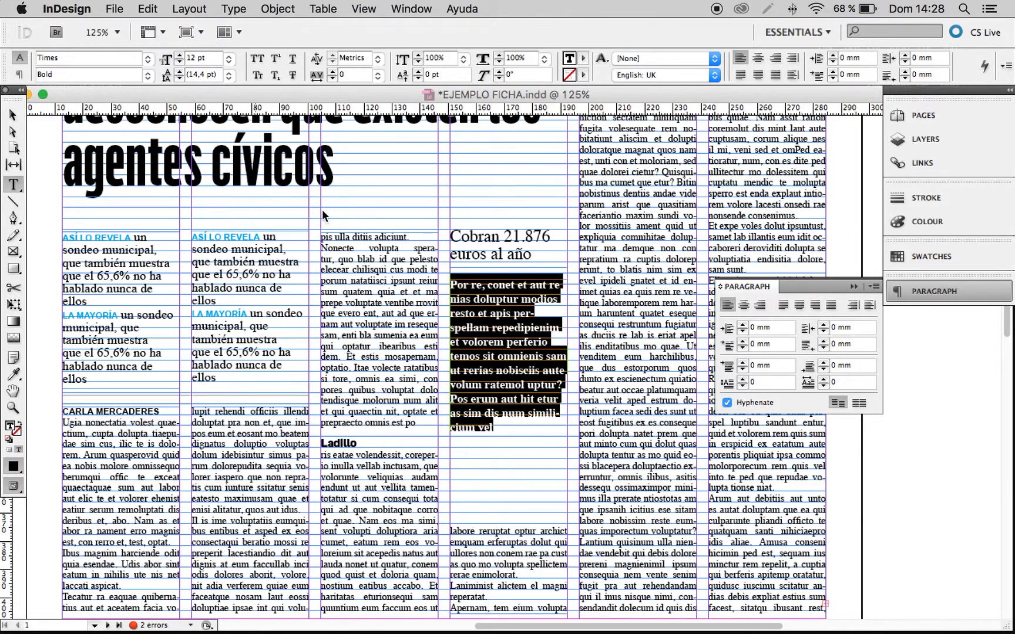
click(161, 59)
text(10)
key(Return)
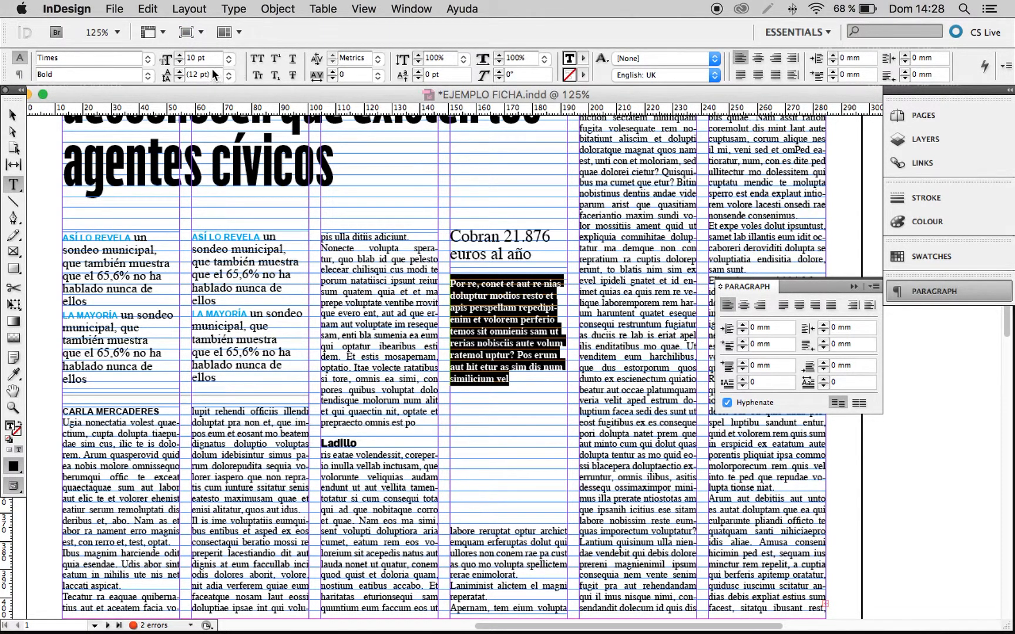
click(166, 75)
text(11)
key(Return)
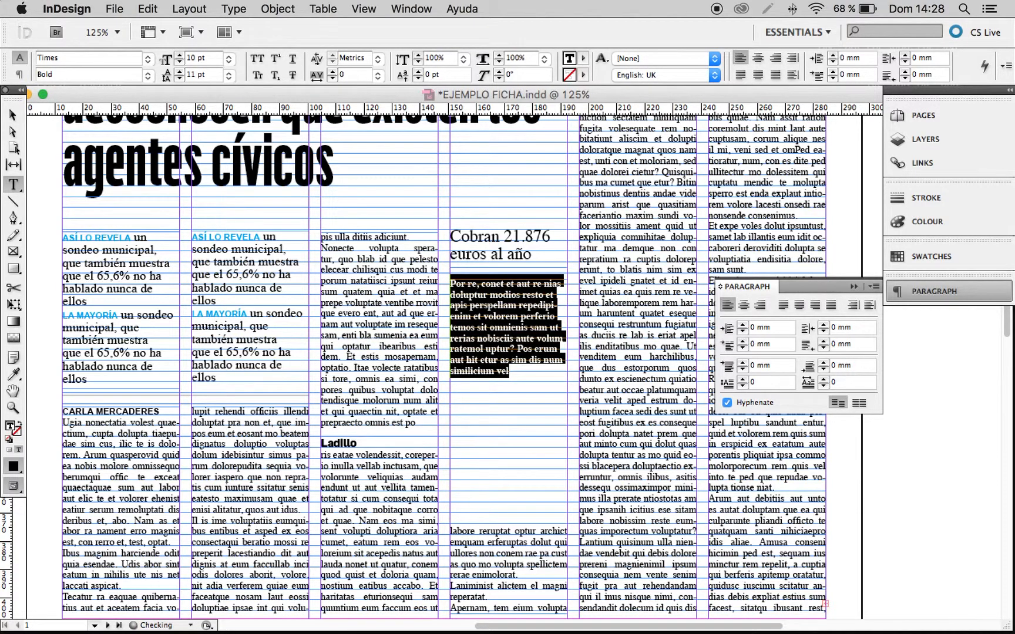
Fill the remaining space in the sidebar body frame with placeholder text.
click(12, 116)
scroll(446, 341, right, 3)
right_click(445, 339)
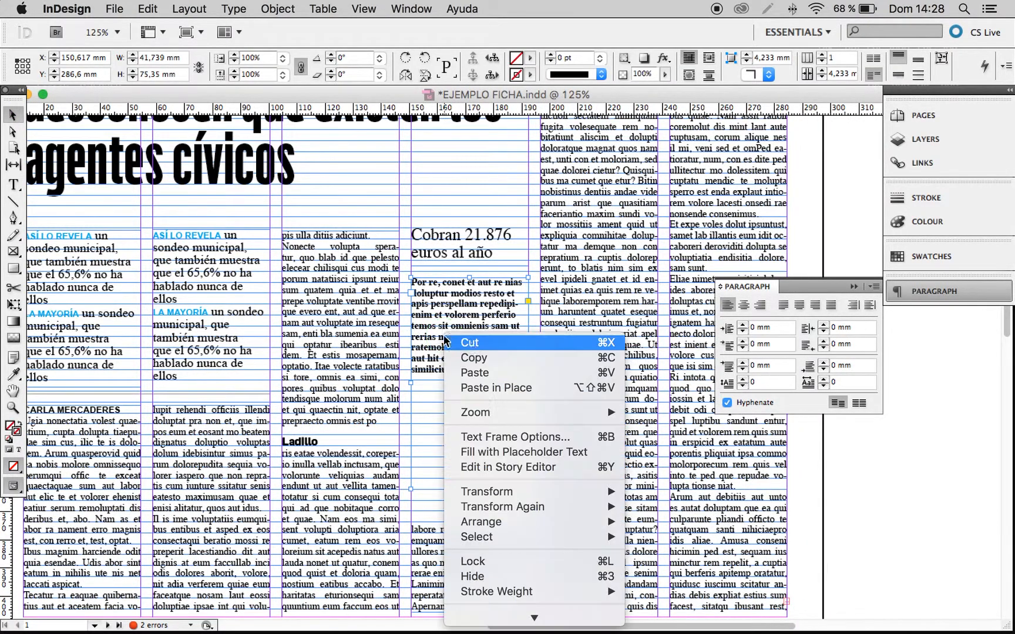
click(499, 439)
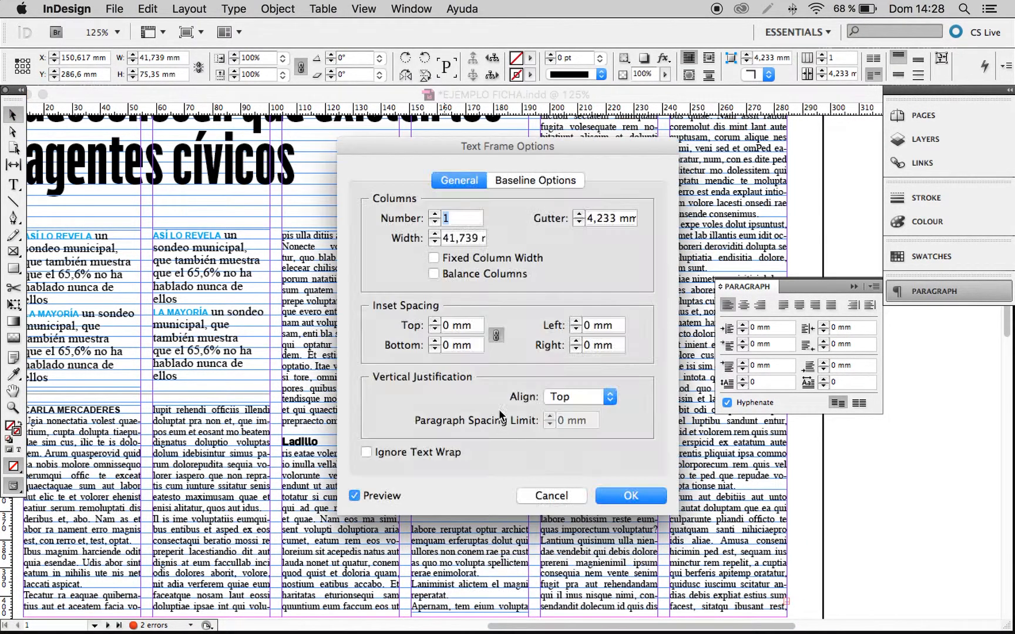
click(552, 495)
right_click(471, 379)
click(498, 497)
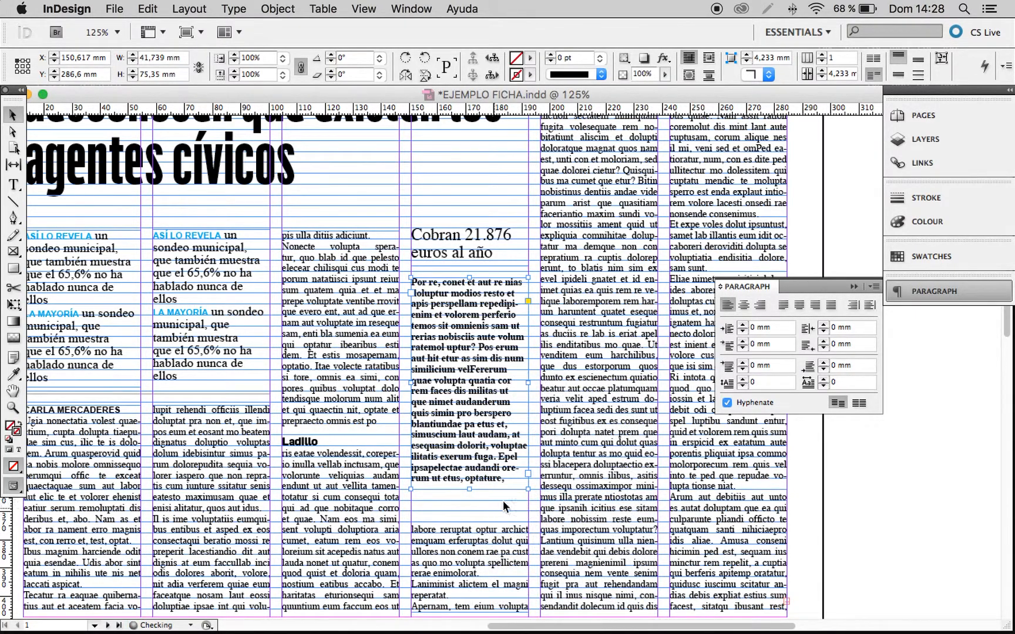
Insert a solid black square glyph before the first word of the sidebar's body text.
click(558, 329)
drag(357, 232, 699, 430)
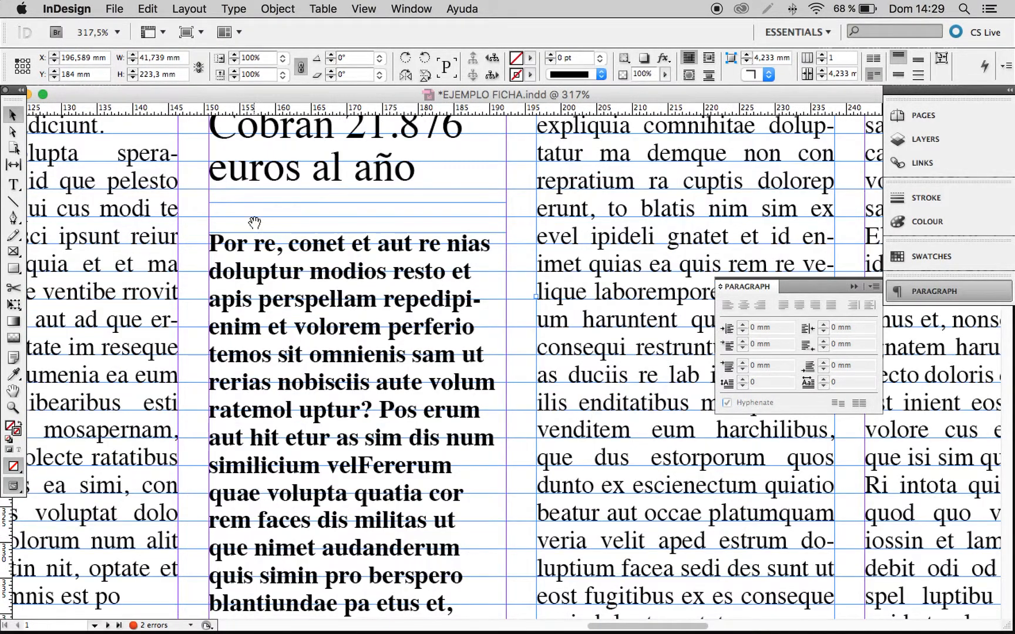
drag(254, 222, 333, 304)
key(t)
click(292, 327)
click(388, 7)
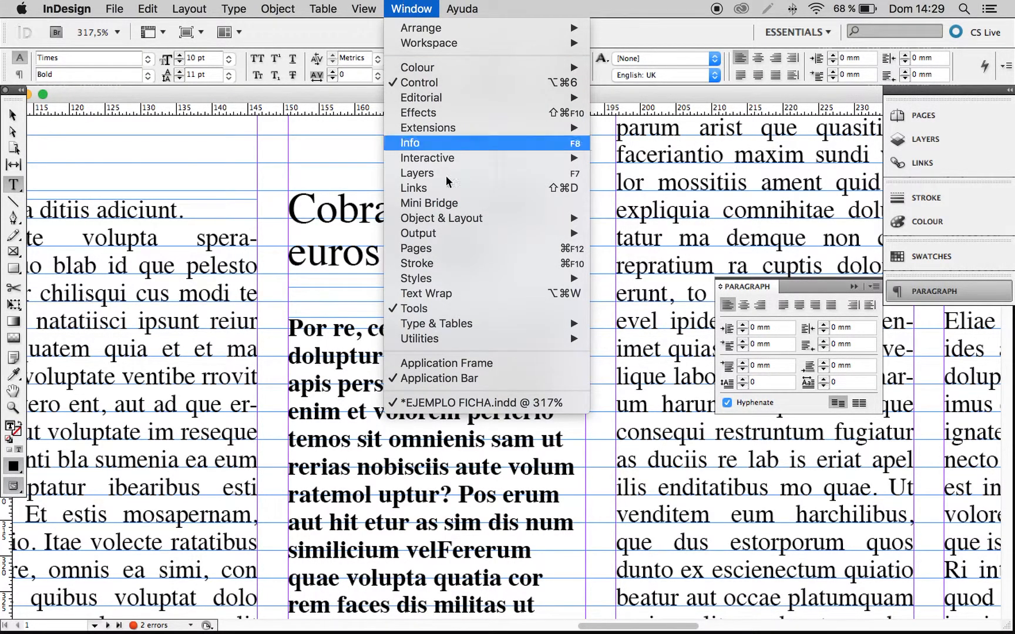
mouse_move(458, 323)
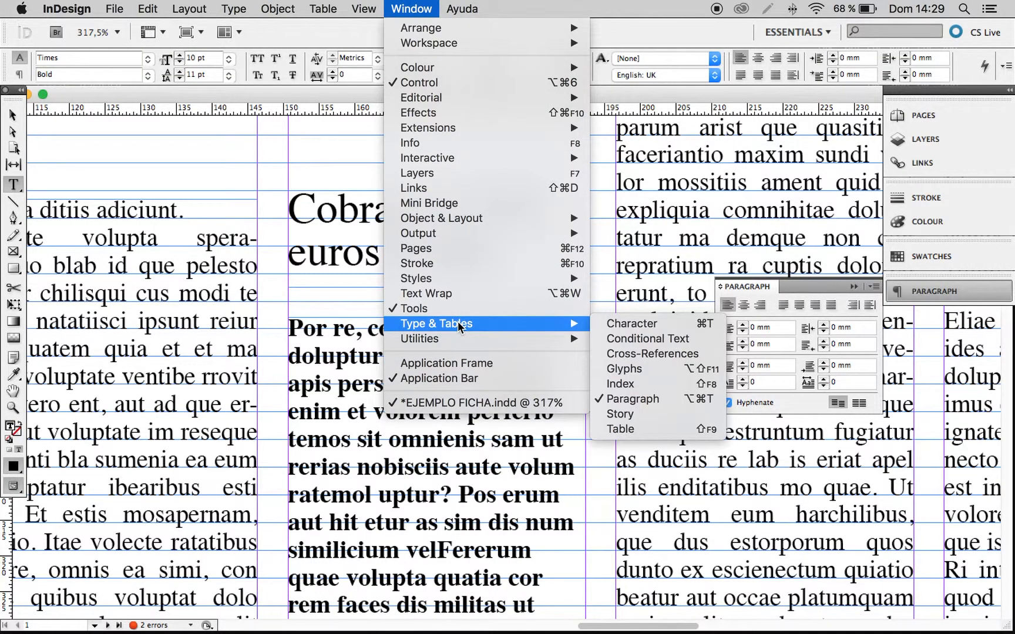
click(651, 368)
drag(651, 183, 691, 202)
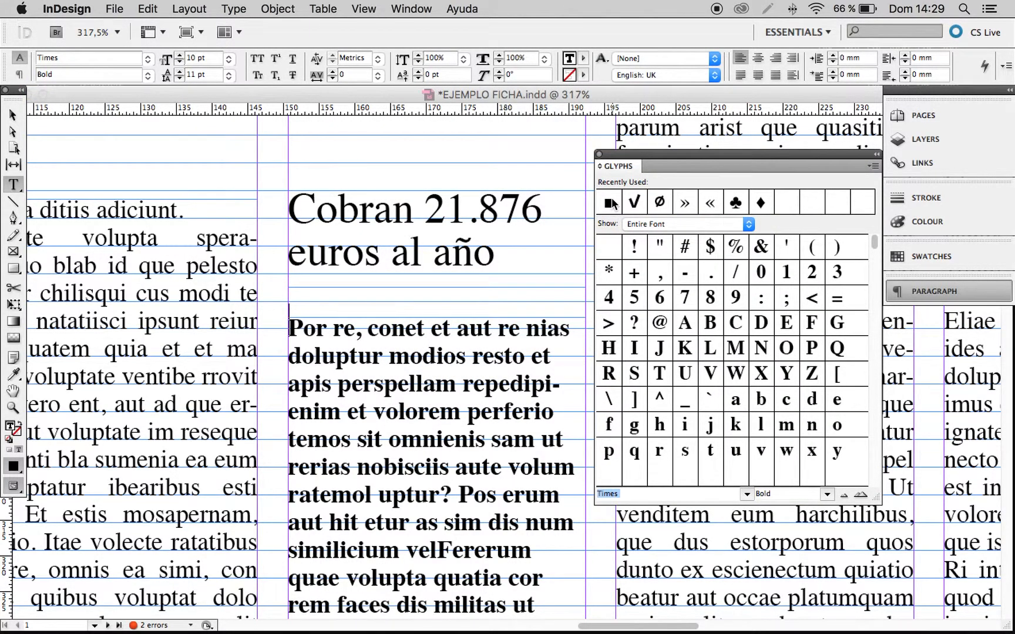
double_click(611, 203)
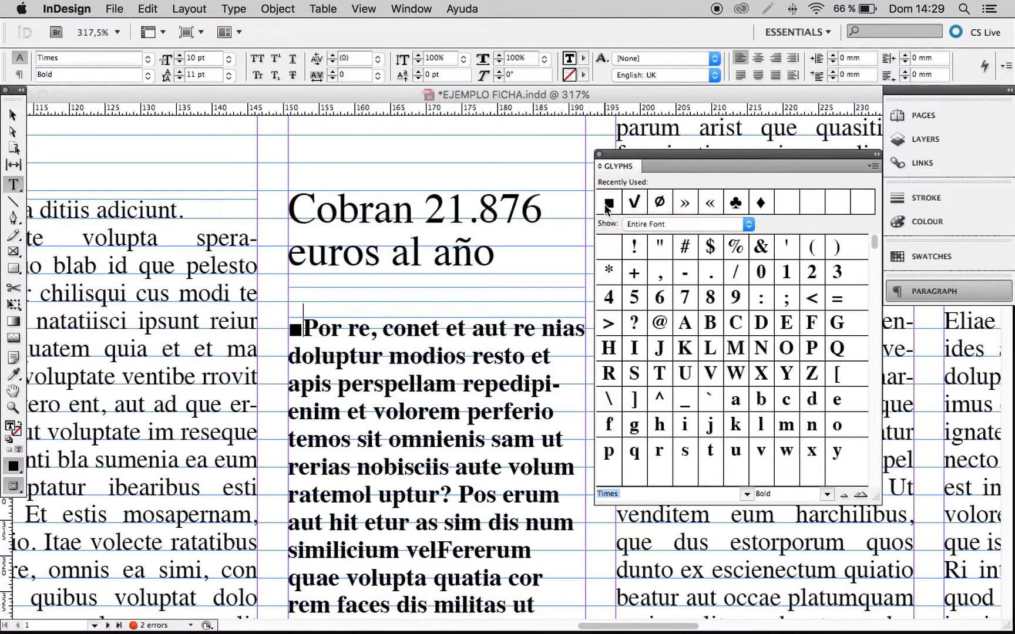
Close the glyph list and copy the square to make a row of three, followed by a space, before "Por re".
click(599, 155)
drag(305, 327, 291, 332)
key(super+c)
key(super+v)
key(super+v)
key(super+v)
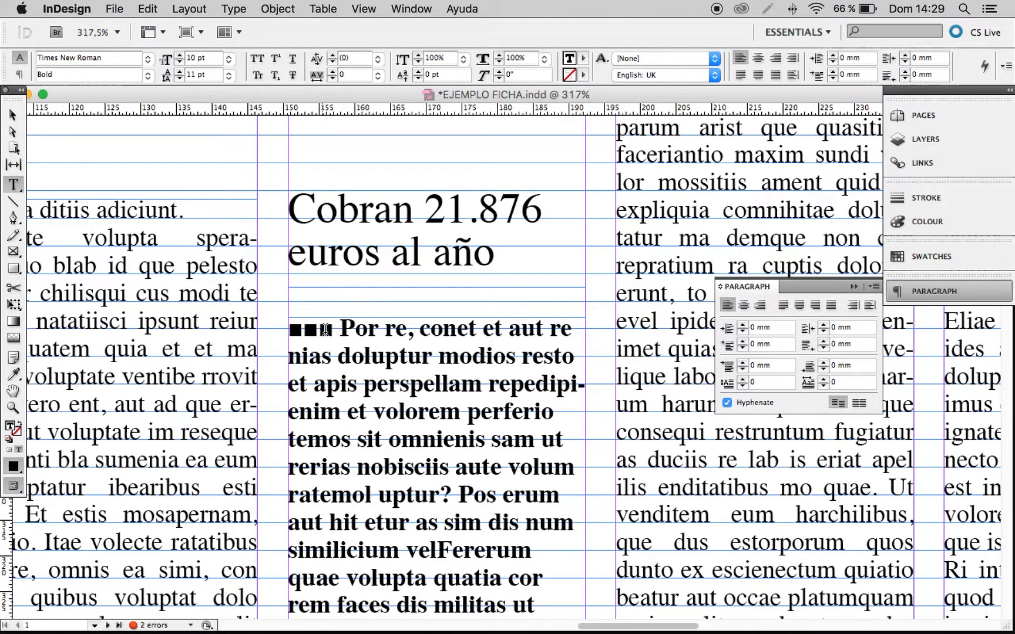
Colour the three squares at the start of the sidebar text yellow (C=0 M=0 Y=100 K=0).
drag(335, 328, 282, 323)
click(586, 58)
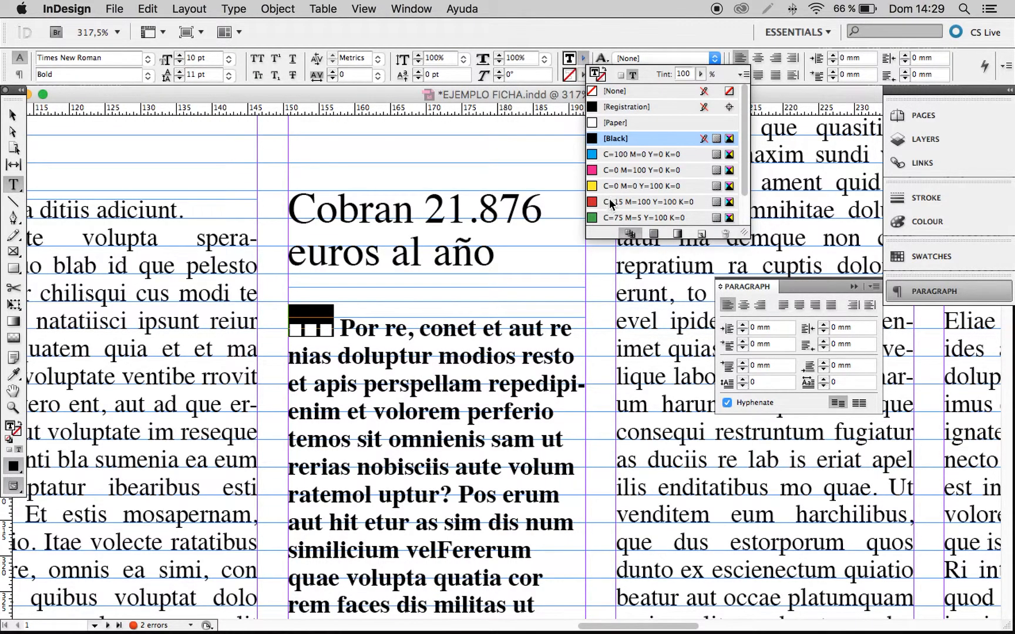
click(611, 186)
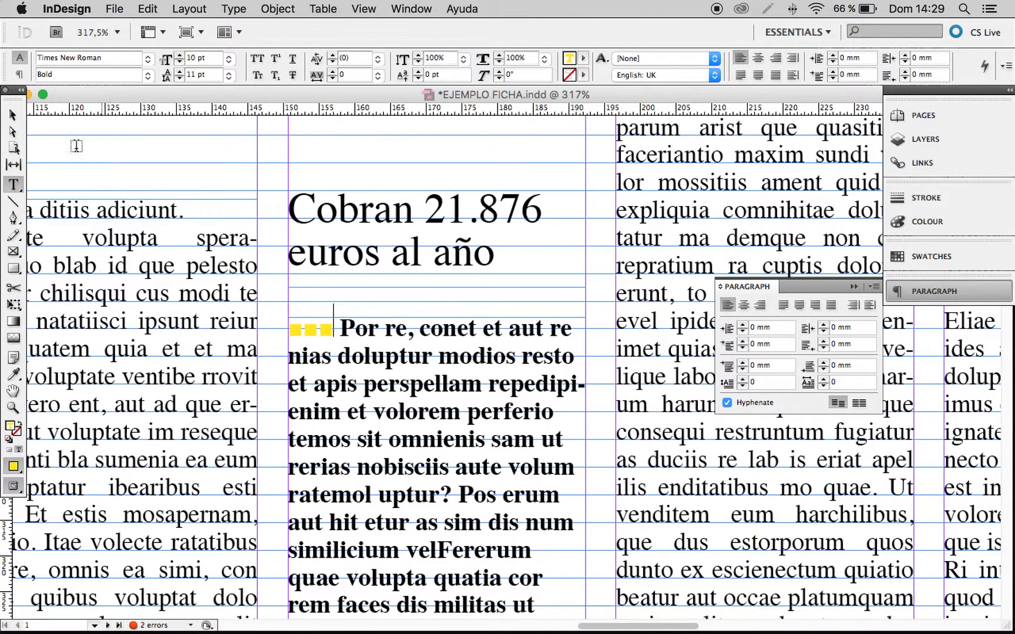
Move the sidebar body frame slightly up towards the headline and preview the page without guides.
click(16, 114)
alt+super+click(464, 333)
alt+super+click(465, 333)
drag(500, 341, 501, 356)
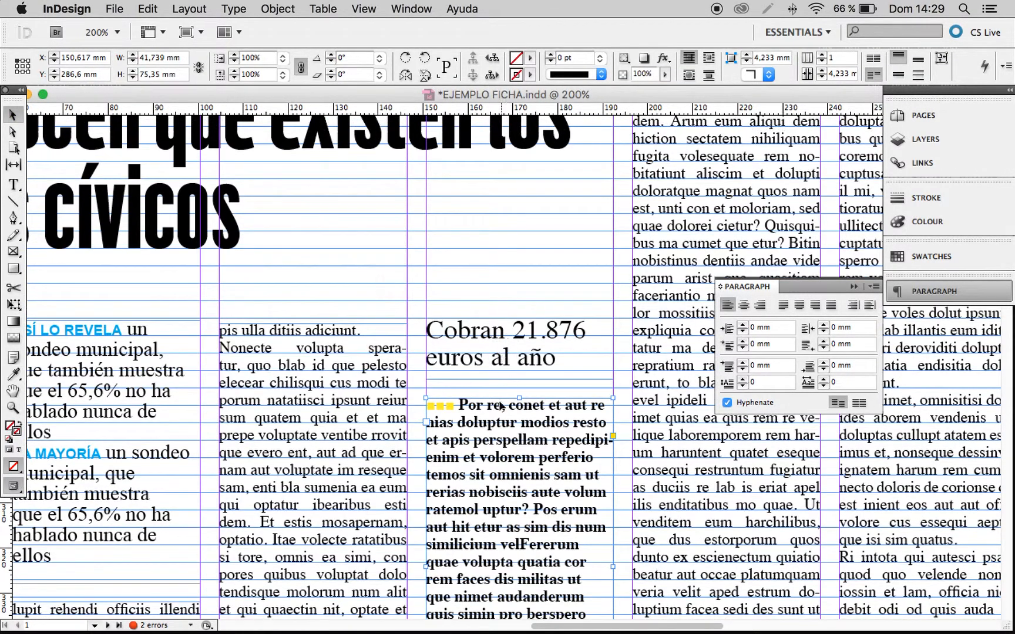
drag(519, 428, 542, 371)
click(513, 281)
key(w)
Extend the fourth column's bottom text frame upward to a height of about 42.6 mm, closing the gap beneath the sidebar.
click(533, 447)
drag(532, 448, 532, 465)
click(543, 482)
click(536, 530)
drag(535, 511, 532, 464)
key(super+1)
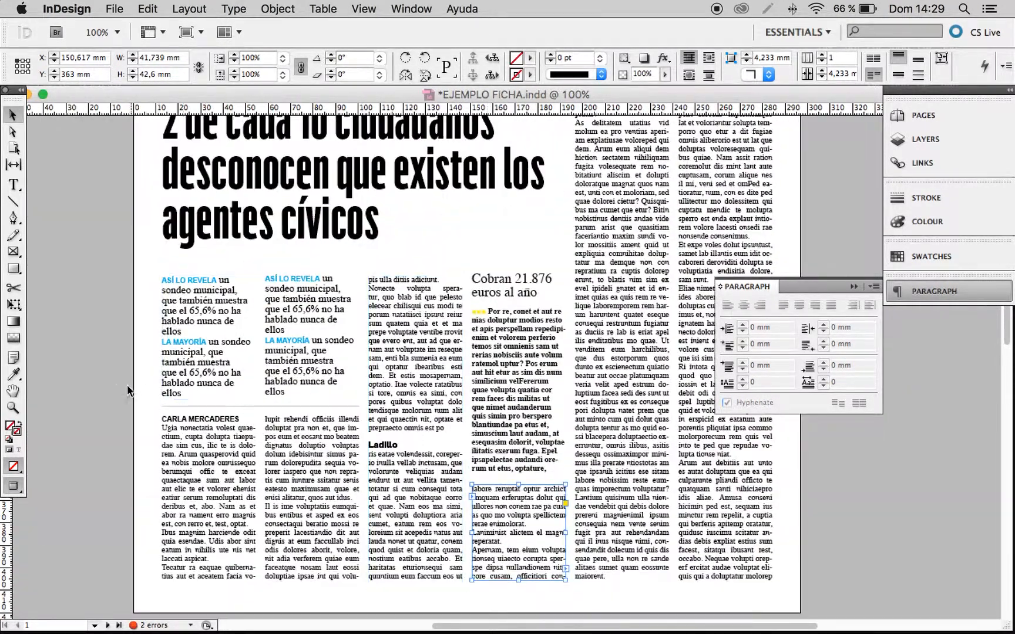
Examine the circled "Cobran 21.816 euros al año" sidebar in the newspaper reference image above the layout.
click(131, 391)
scroll(404, 338, up, 10)
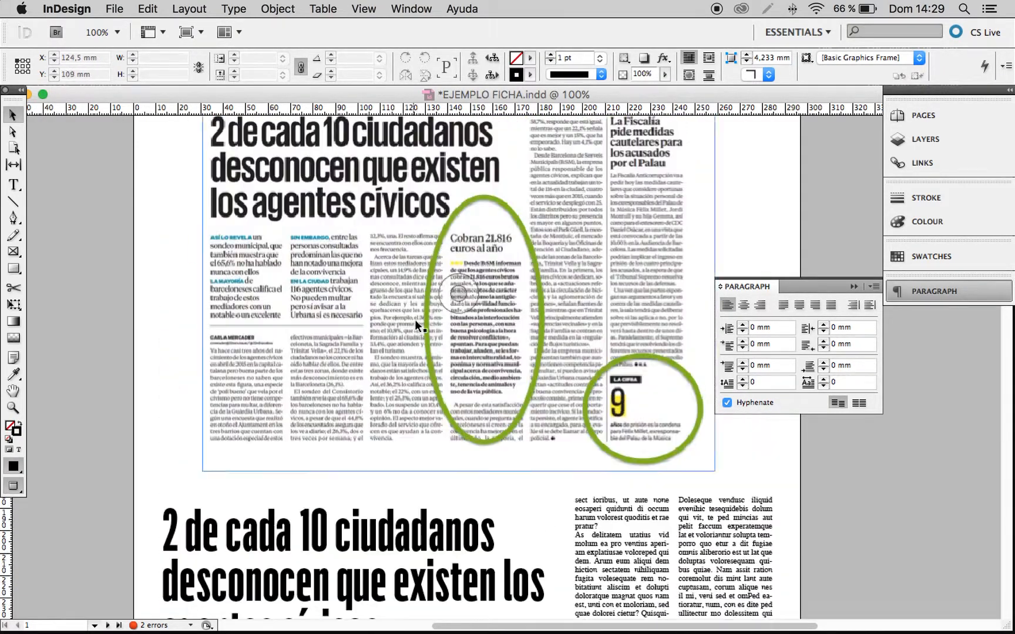
scroll(415, 321, up, 1)
drag(437, 237, 582, 444)
scroll(560, 410, left, 1)
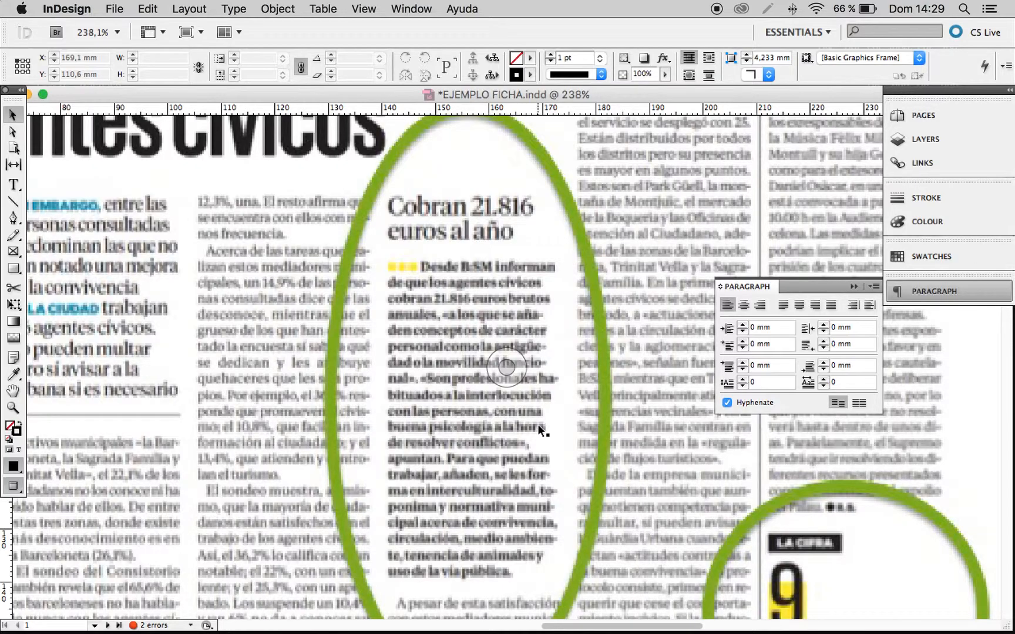
scroll(538, 424, down, 2)
alt+super+click(484, 417)
alt+super+click(484, 417)
alt+super+click(484, 416)
drag(481, 395, 450, 511)
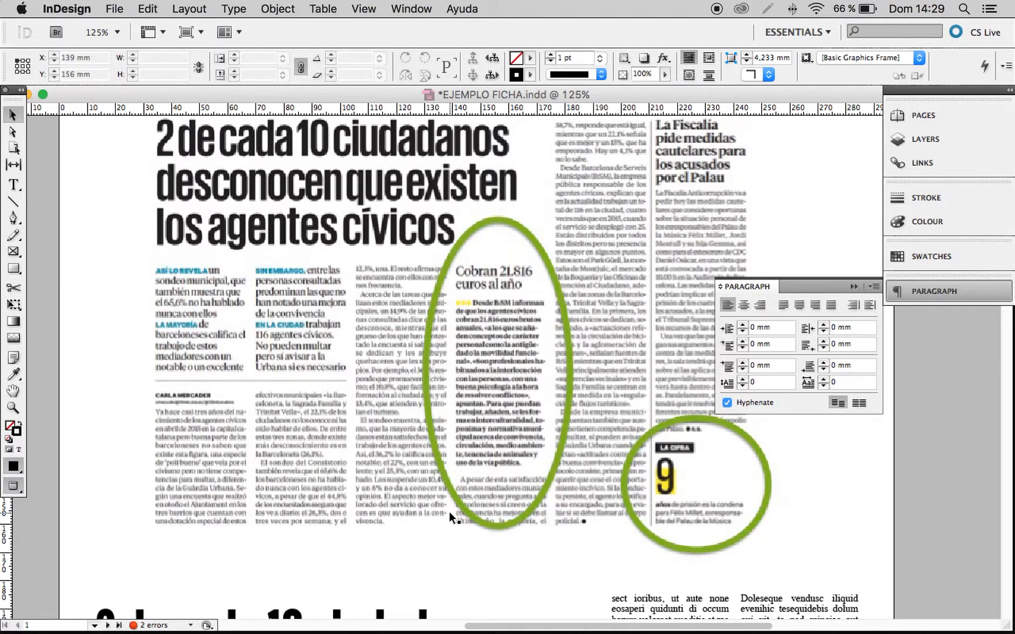
Inspect the recreated sidebar in the fourth column up close, checking its headline, yellow squares and bold text against the reference.
scroll(452, 512, down, 2)
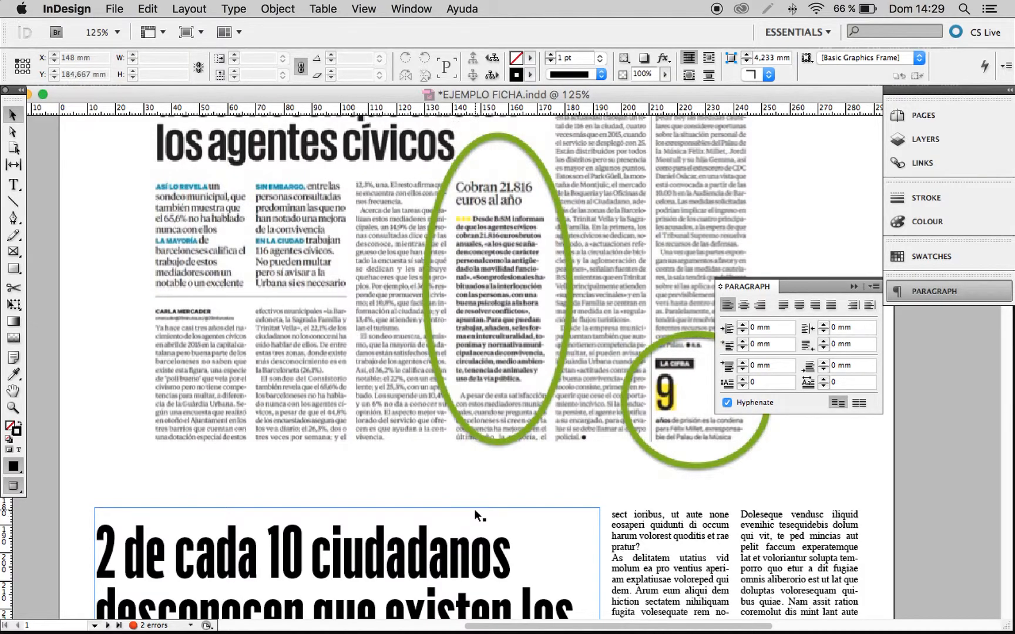
scroll(476, 511, down, 10)
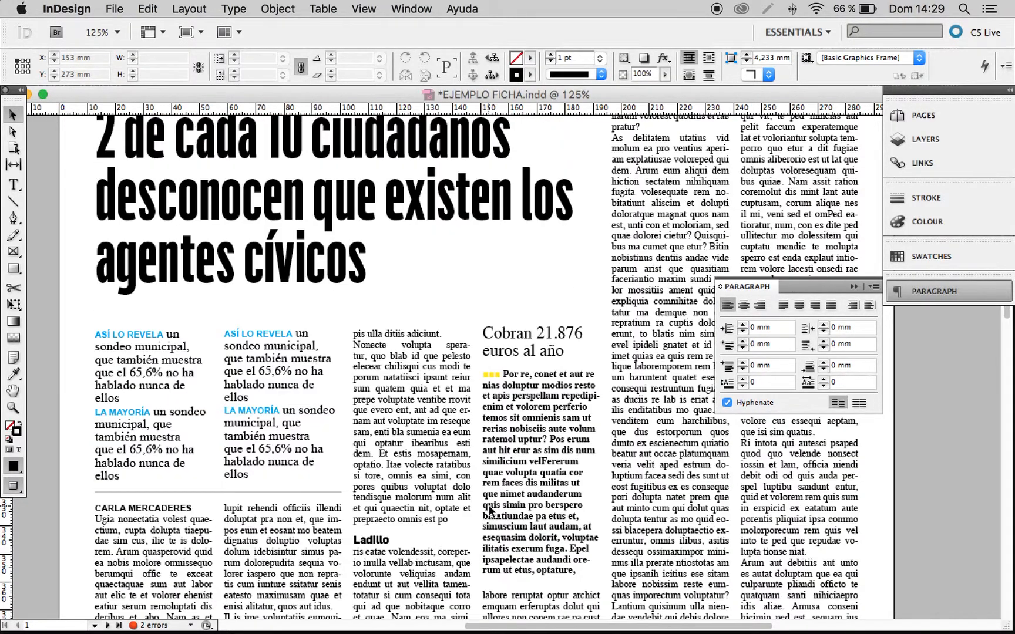
scroll(491, 511, down, 3)
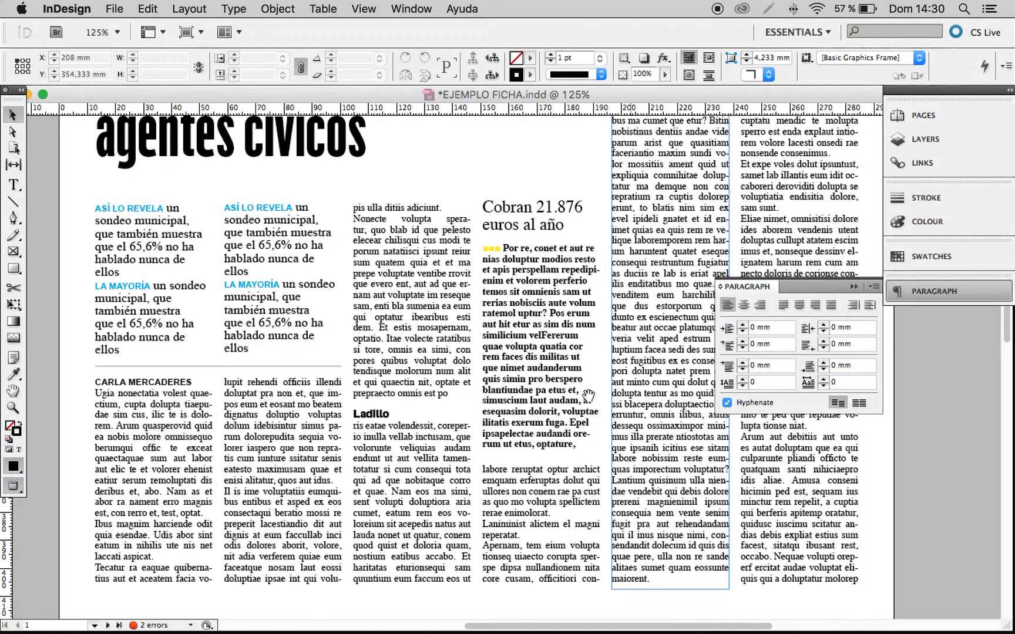
drag(475, 197, 650, 501)
drag(488, 363, 525, 381)
drag(309, 234, 681, 507)
drag(553, 427, 599, 464)
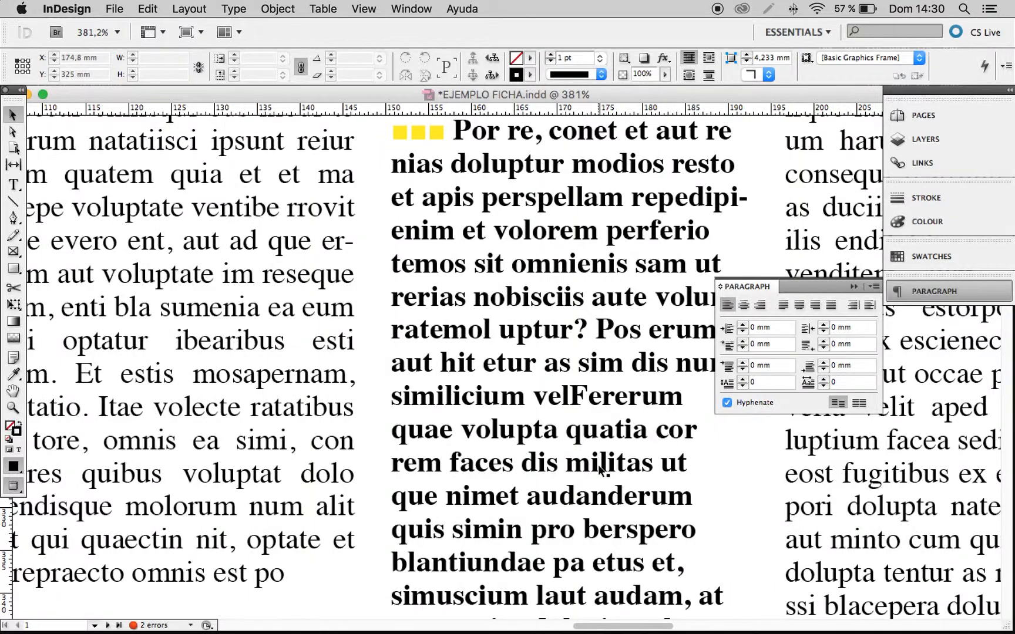
drag(503, 240, 440, 546)
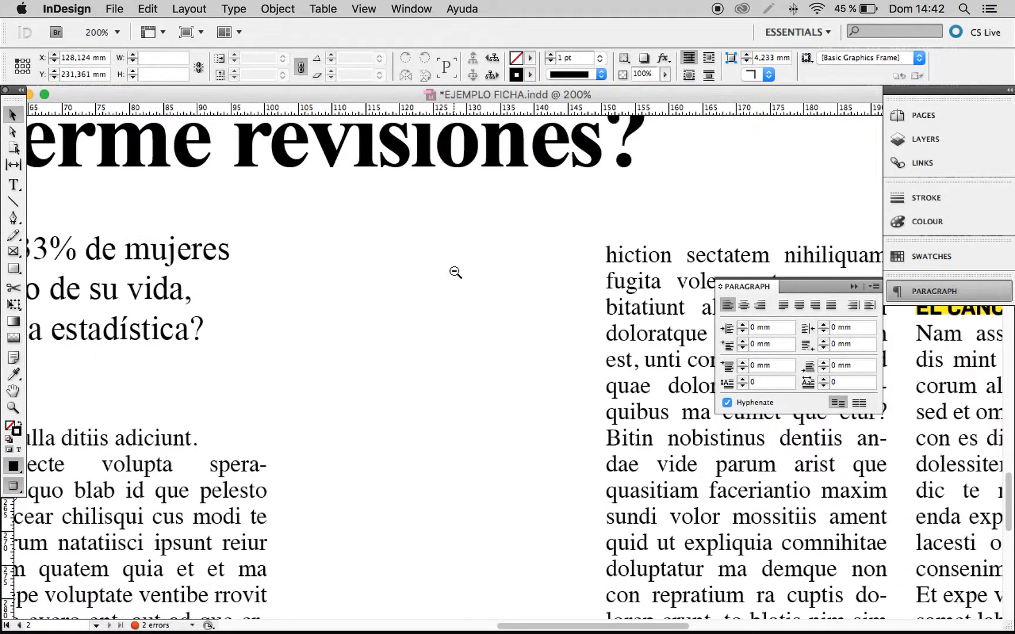
Return to page 1 and review the finished "Cobran 21.876 euros al año" sidebar beside its neighbouring text columns.
alt+click(453, 272)
drag(515, 188, 470, 545)
drag(542, 326, 487, 611)
drag(499, 288, 450, 532)
drag(461, 279, 433, 407)
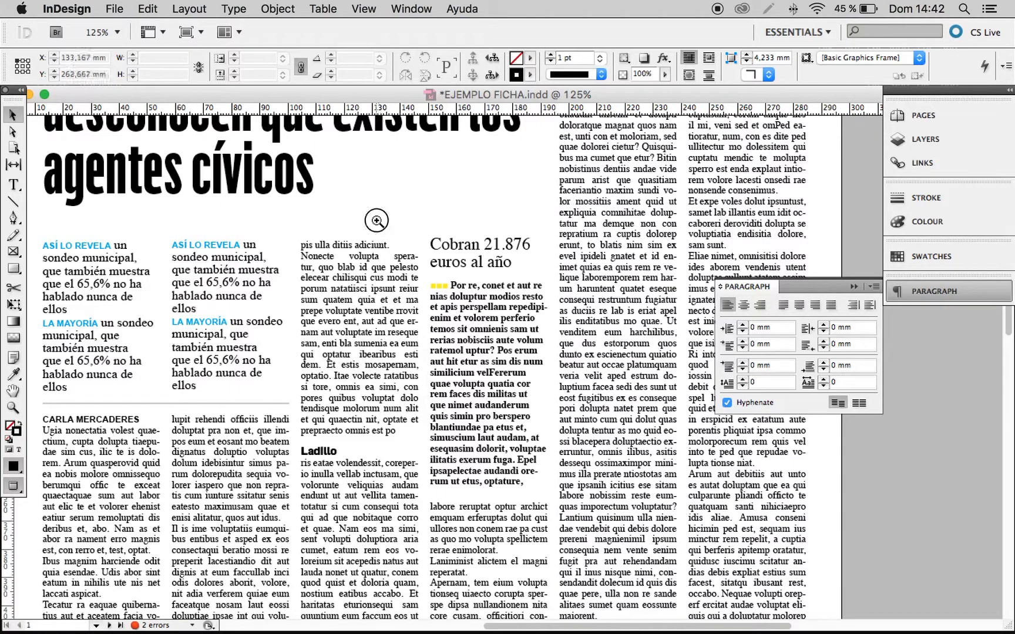
drag(377, 220, 607, 470)
drag(497, 415, 451, 355)
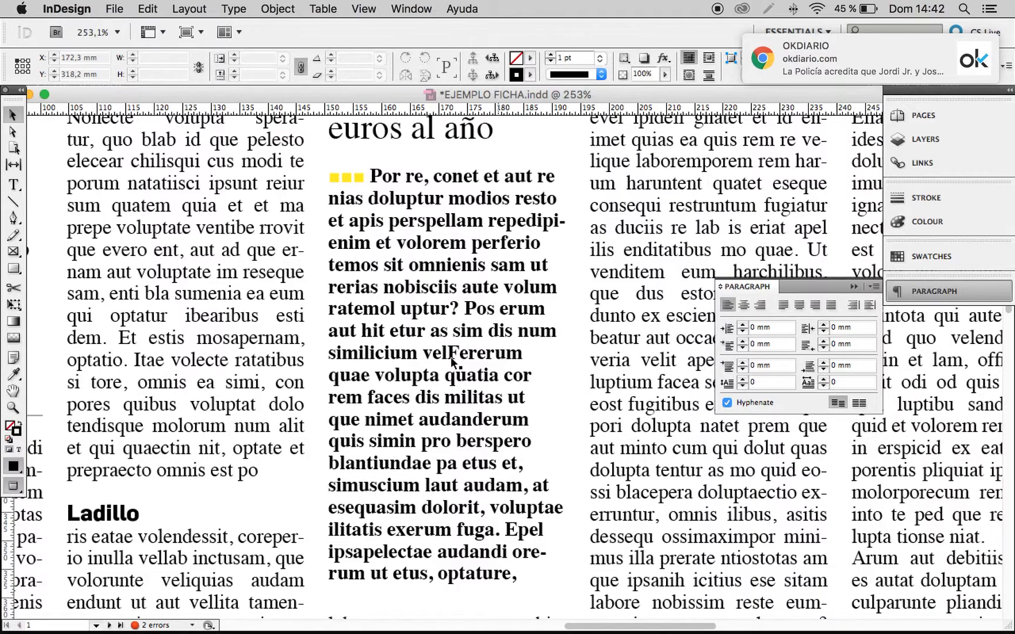
Examine the circled "LA CLAVE" sidebar in the page 2 newspaper reference, including its border, label, underlined headline and body text.
alt+super+click(450, 378)
alt+super+click(450, 379)
alt+super+click(451, 379)
alt+super+click(450, 378)
drag(504, 436, 483, 395)
scroll(585, 469, down, 15)
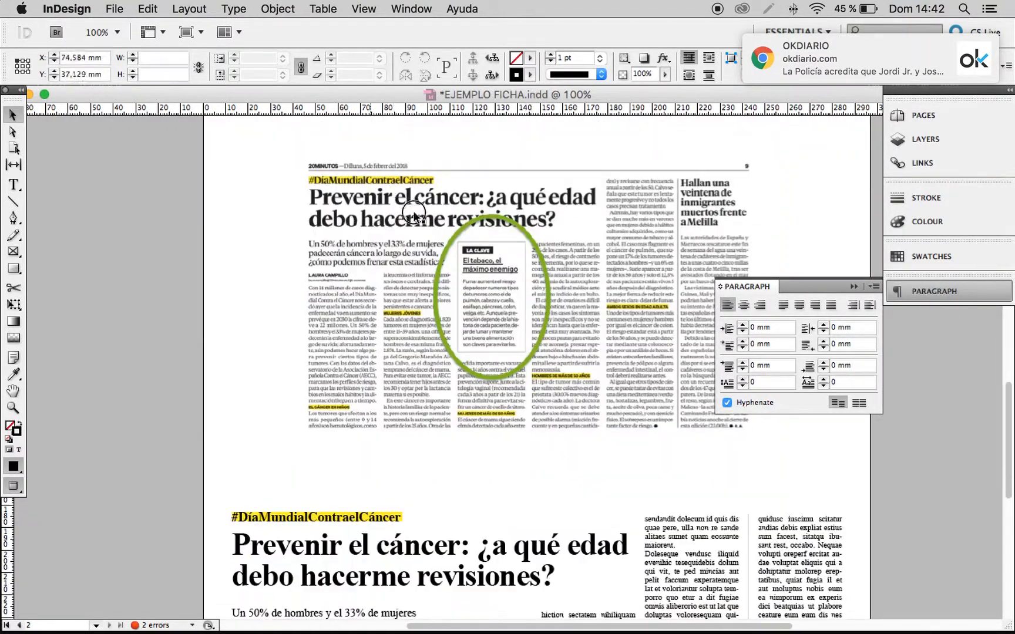
drag(389, 197, 645, 444)
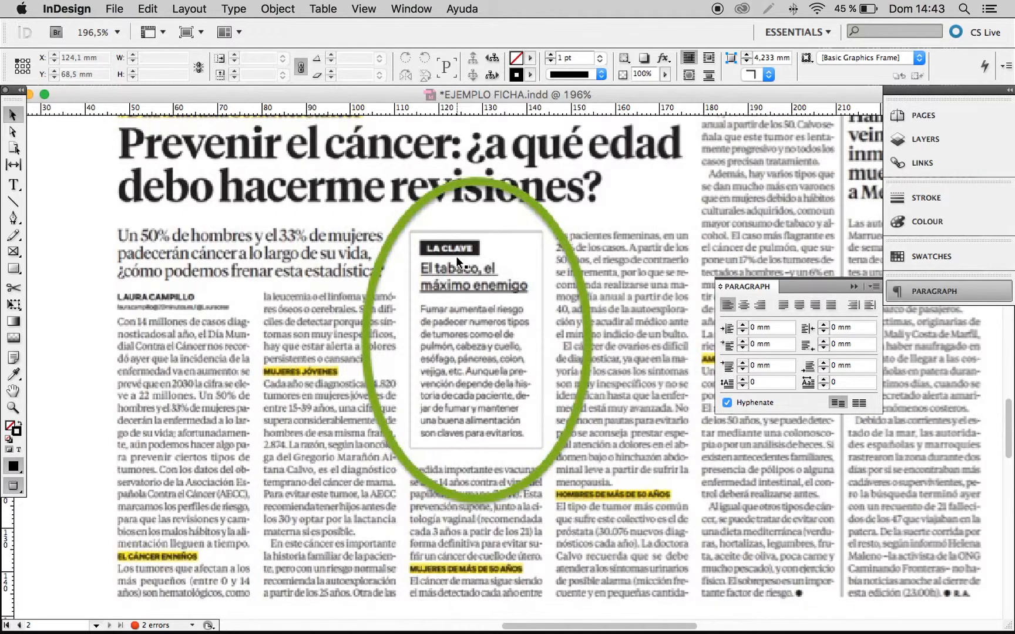
scroll(456, 256, down, 2)
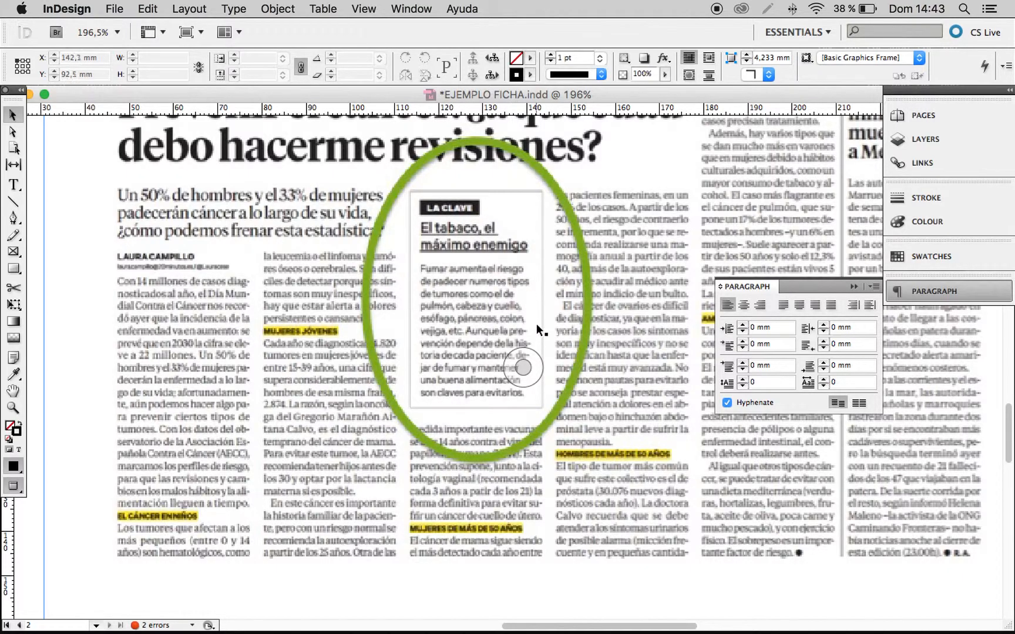
scroll(536, 324, down, 2)
click(523, 368)
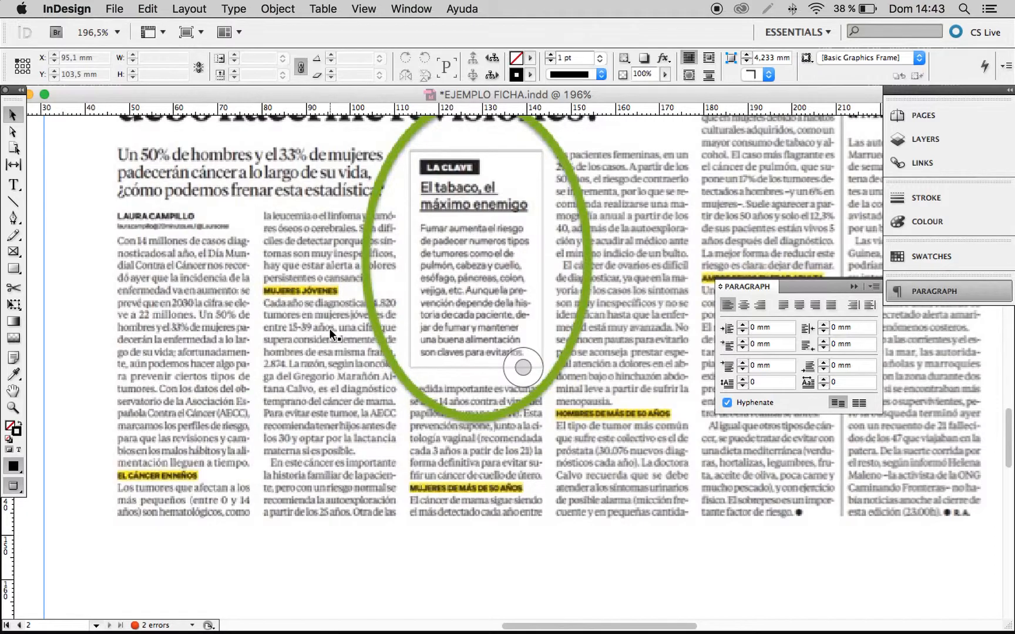
scroll(331, 330, down, 10)
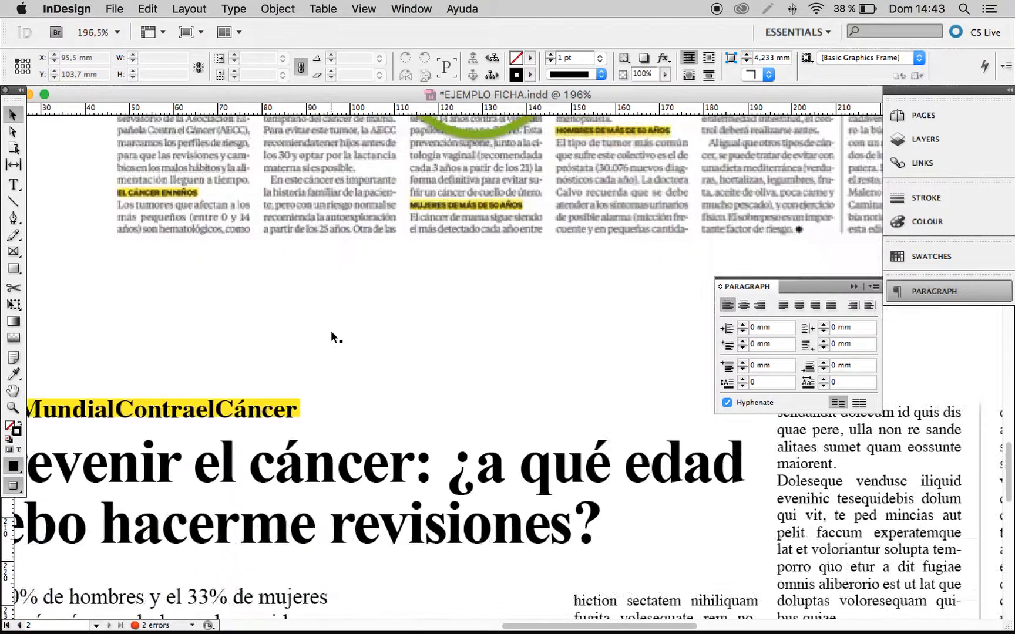
Show the guides and frame edges over the page 2 article layout.
click(345, 230)
key(w)
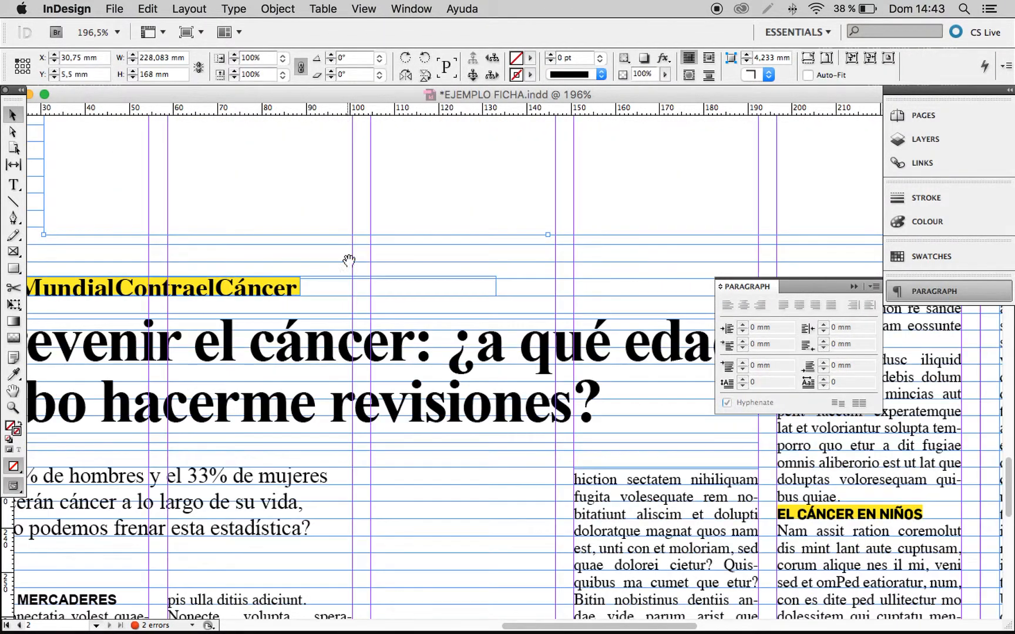
alt+super+click(556, 387)
alt+super+click(494, 401)
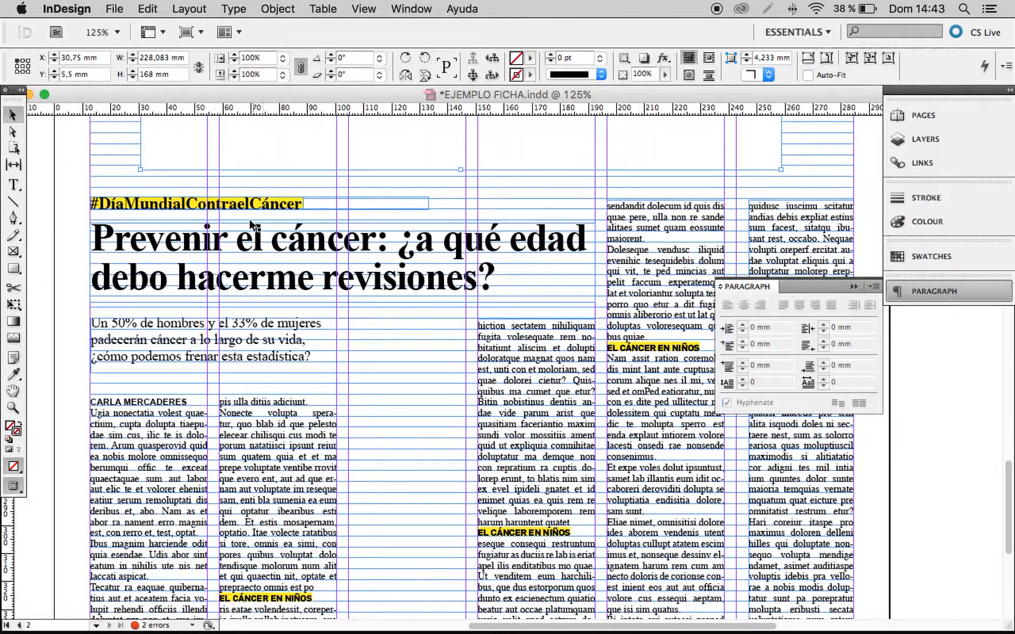
Check the character formatting of the highlighted "EL CÁNCER EN NIÑOS" subheading in the second column.
scroll(370, 361, down, 3)
drag(212, 457, 357, 537)
double_click(431, 462)
drag(352, 477, 270, 476)
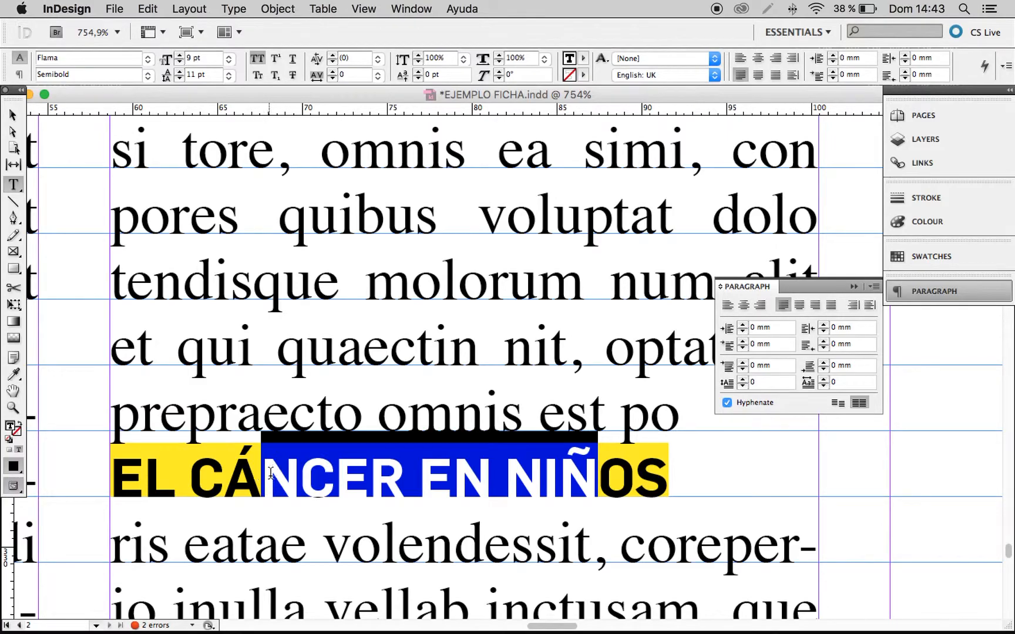
click(313, 476)
click(13, 117)
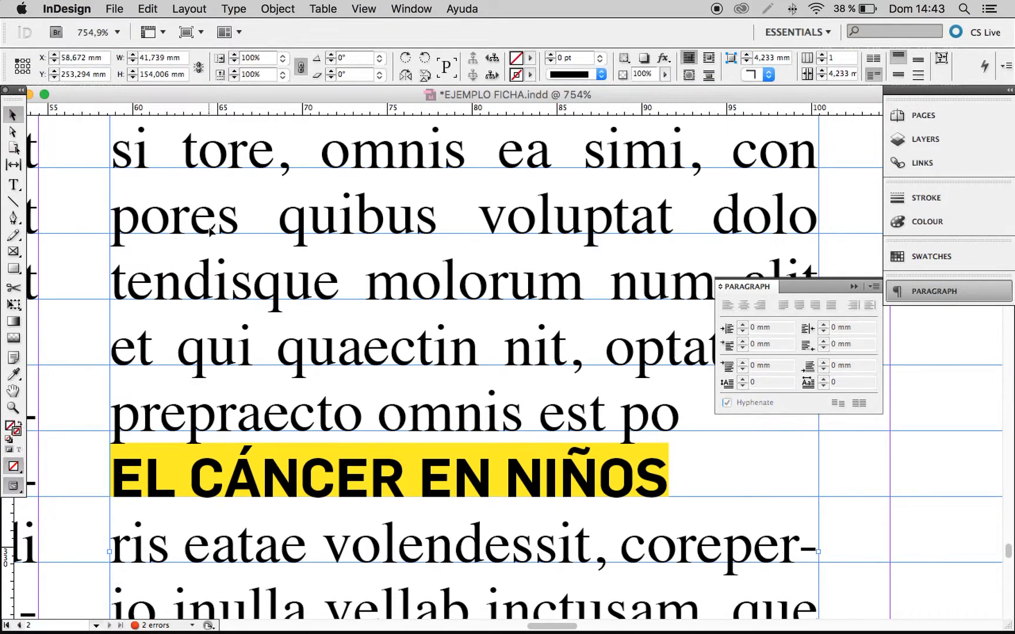
Draw a rectangle about 41.5 by 77.4 mm in the empty third column and give it a 0,3 pt stroke.
alt+super+click(506, 331)
alt+super+click(507, 331)
drag(527, 315, 313, 327)
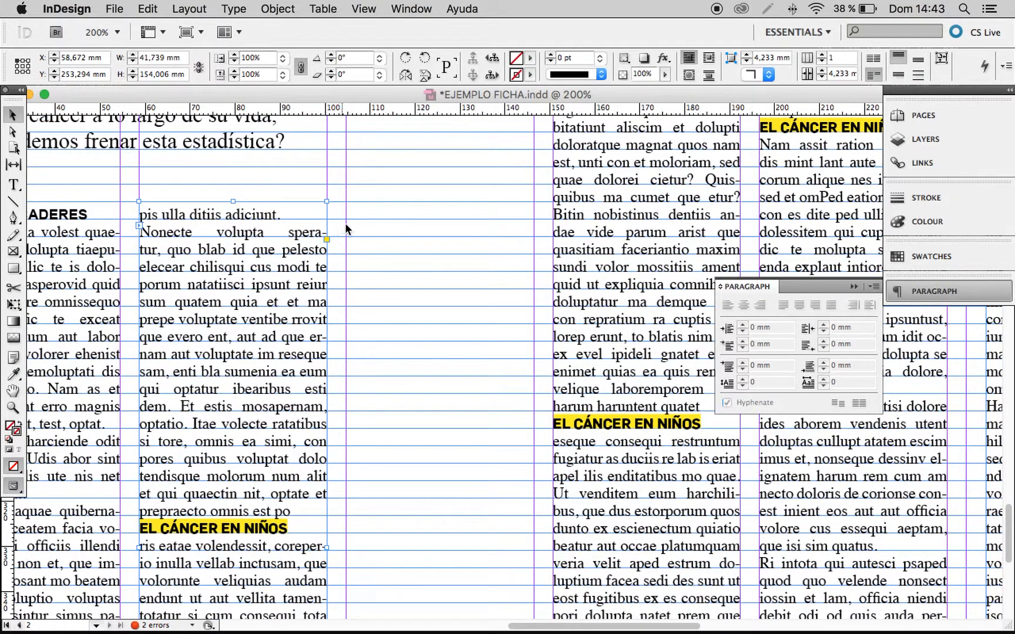
click(13, 268)
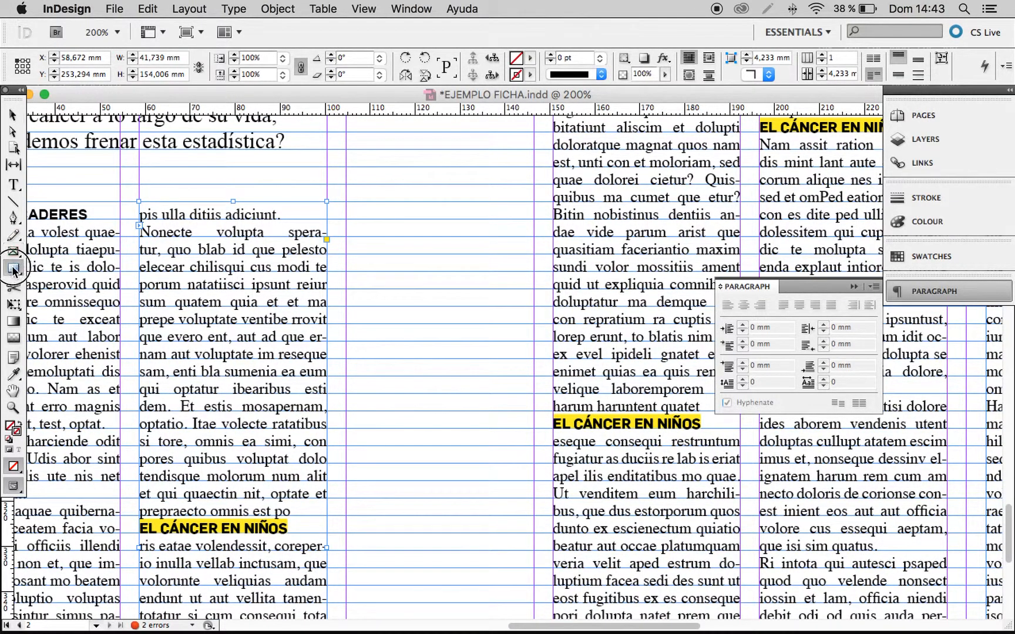
mouse_move(349, 203)
mouse_down()
mouse_move(411, 213)
mouse_move(510, 320)
mouse_move(548, 530)
mouse_move(534, 552)
mouse_up()
drag(568, 56, 550, 56)
text(0,3)
key(Return)
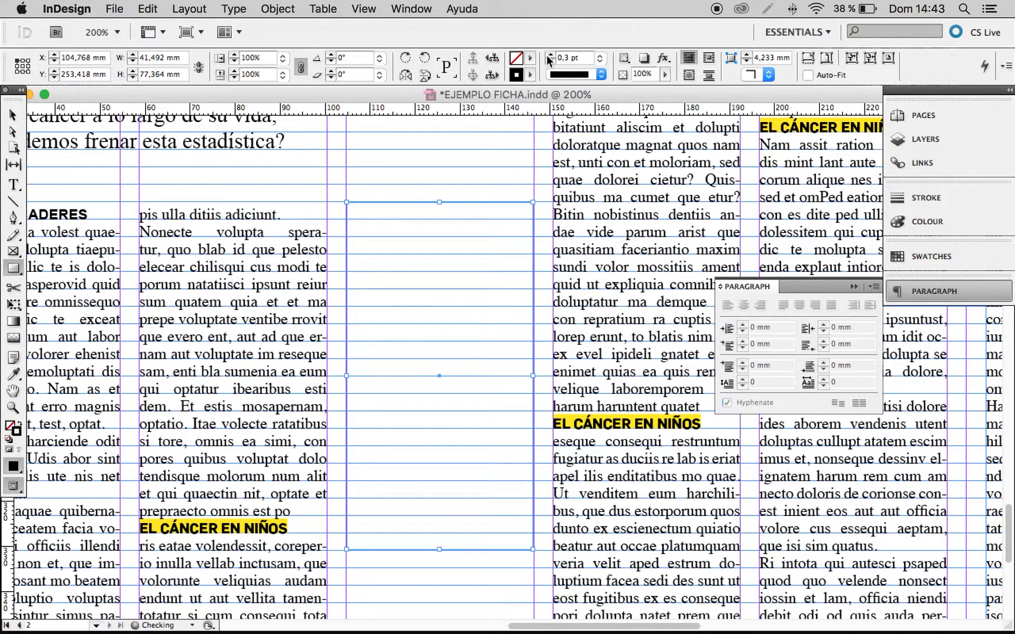
click(13, 115)
click(407, 172)
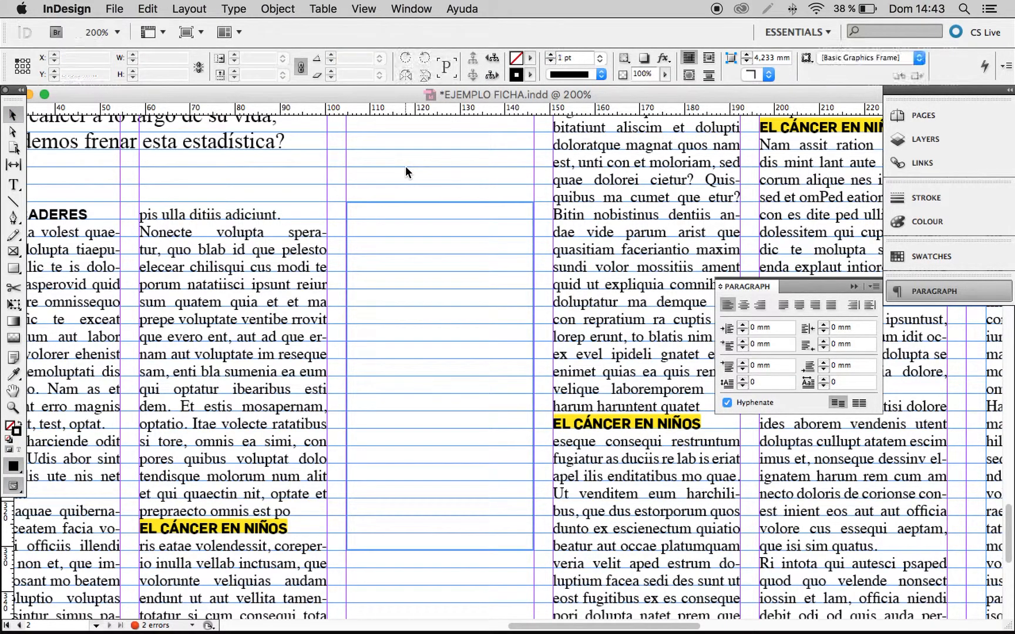
Stretch the rectangle's top-left corner to meet the column guide and the baseline grid line.
drag(316, 176, 395, 238)
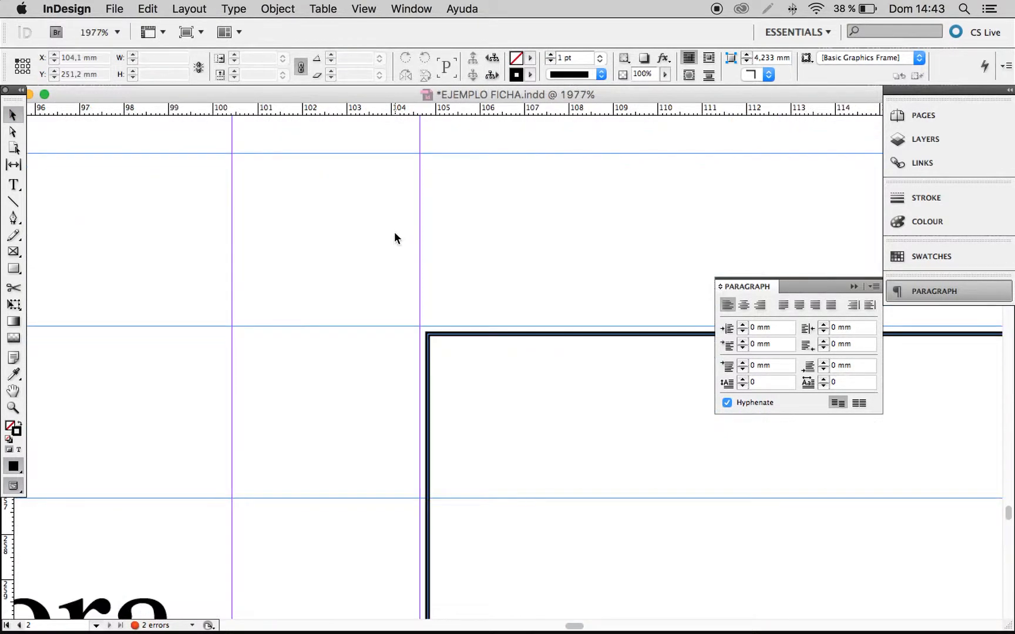
click(435, 335)
drag(424, 334, 420, 329)
click(449, 292)
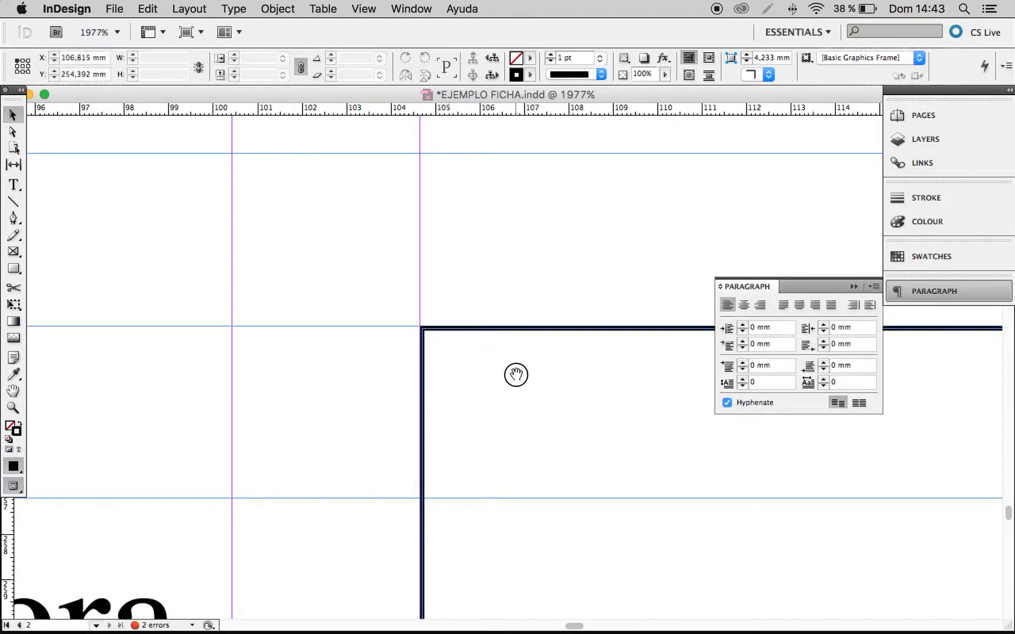
Extend the rectangle's top-right corner outward to the third column's right guide.
alt+super+click(516, 375)
alt+super+click(517, 376)
alt+super+click(516, 376)
alt+super+click(517, 375)
alt+super+click(517, 375)
alt+super+click(517, 375)
drag(575, 396, 454, 310)
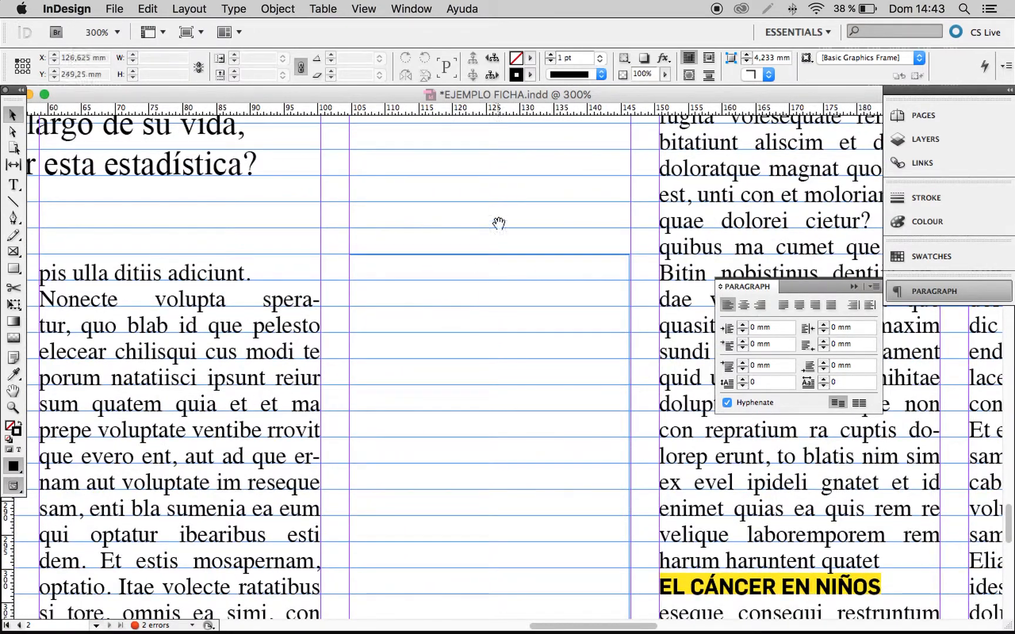
drag(608, 245, 663, 295)
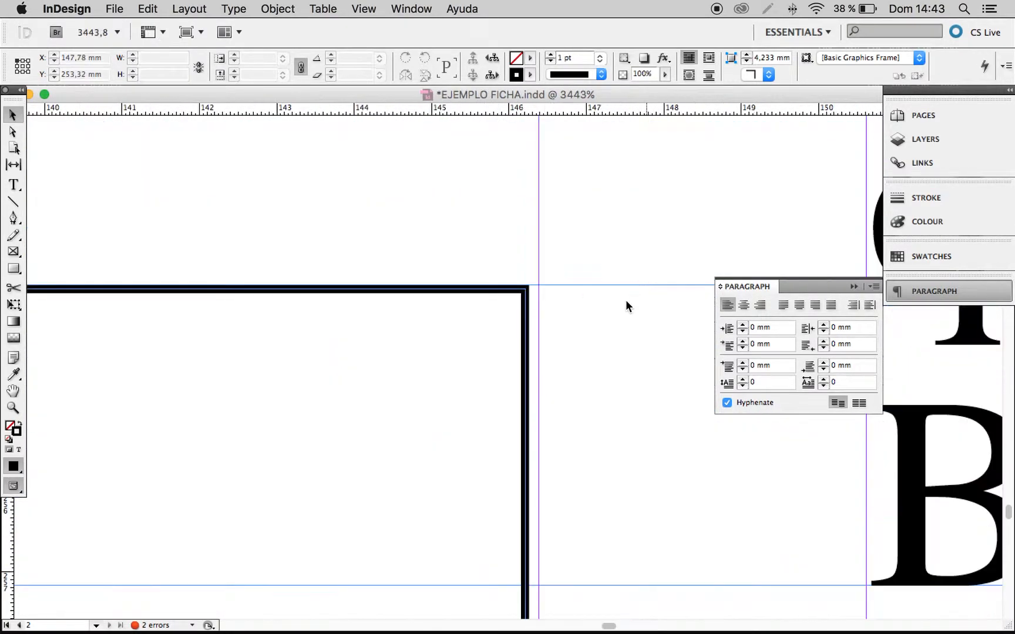
click(527, 289)
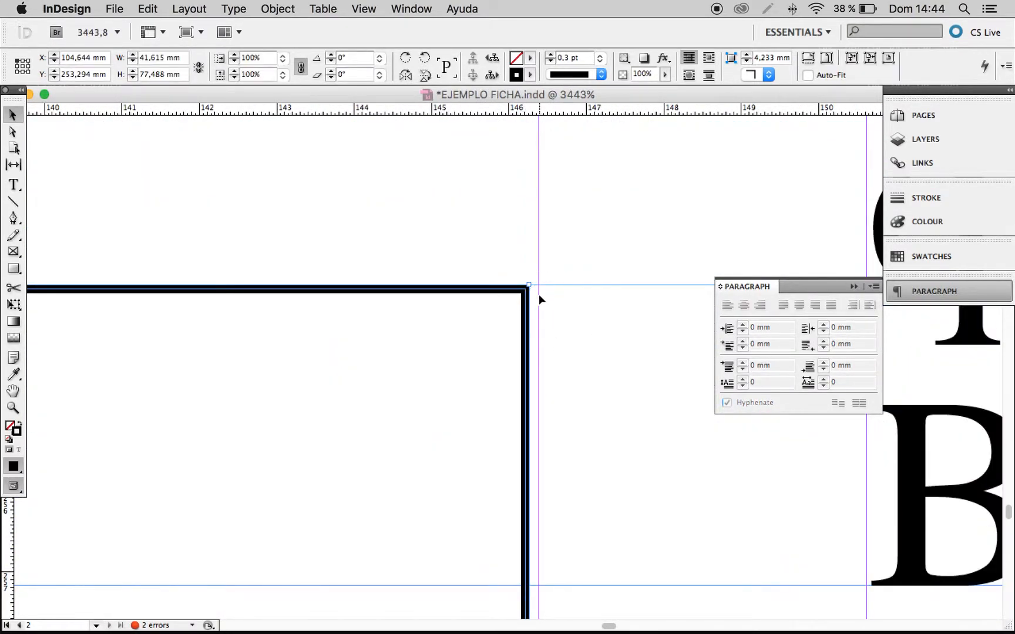
drag(529, 285, 537, 287)
click(505, 261)
Create a text frame about 29.9 by 7 mm near the top of the rectangle, containing the text "LA CLAVE".
alt+super+click(488, 314)
alt+super+click(488, 315)
alt+super+click(487, 315)
alt+super+click(486, 315)
alt+super+click(485, 320)
alt+super+click(480, 367)
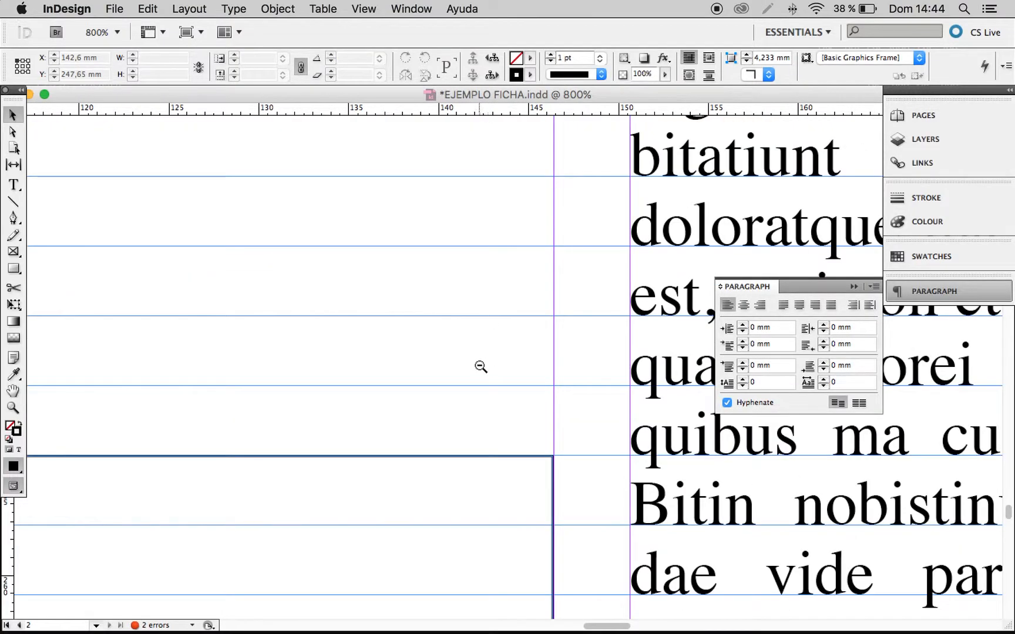
drag(462, 442, 580, 312)
alt+super+click(499, 327)
drag(526, 407, 557, 321)
alt+super+click(478, 312)
key(t)
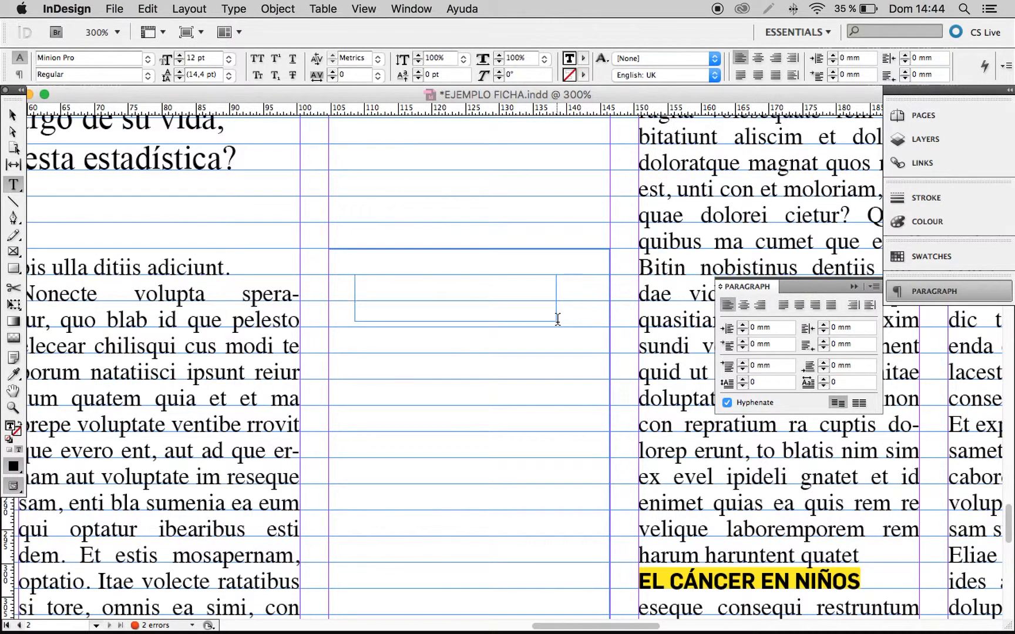
text(LA CLAVE)
Set the whole "LA CLAVE" label in the Flama Semibold font.
key(super+a)
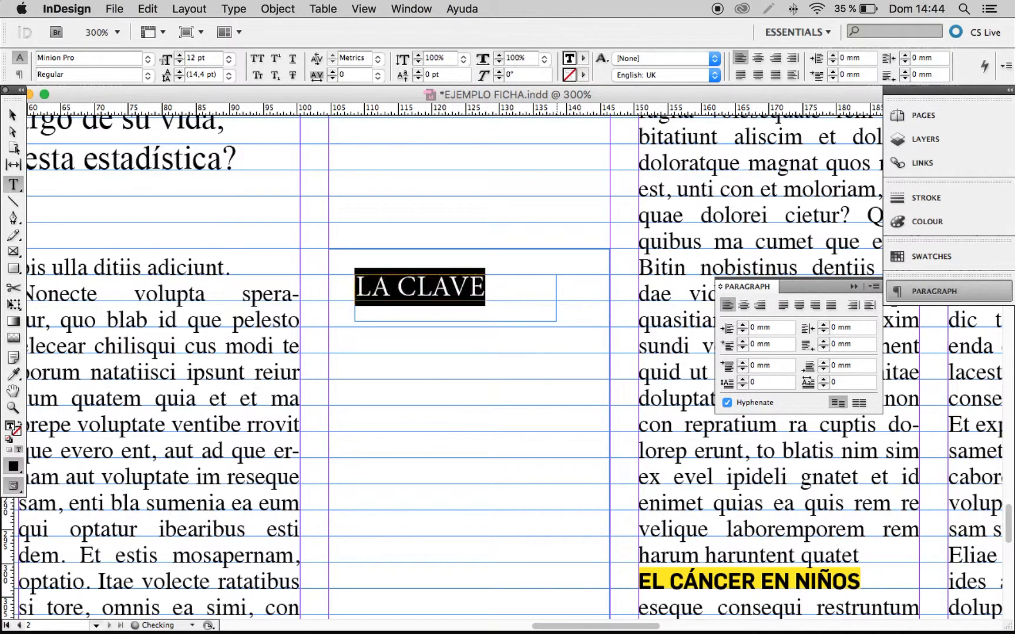
click(147, 58)
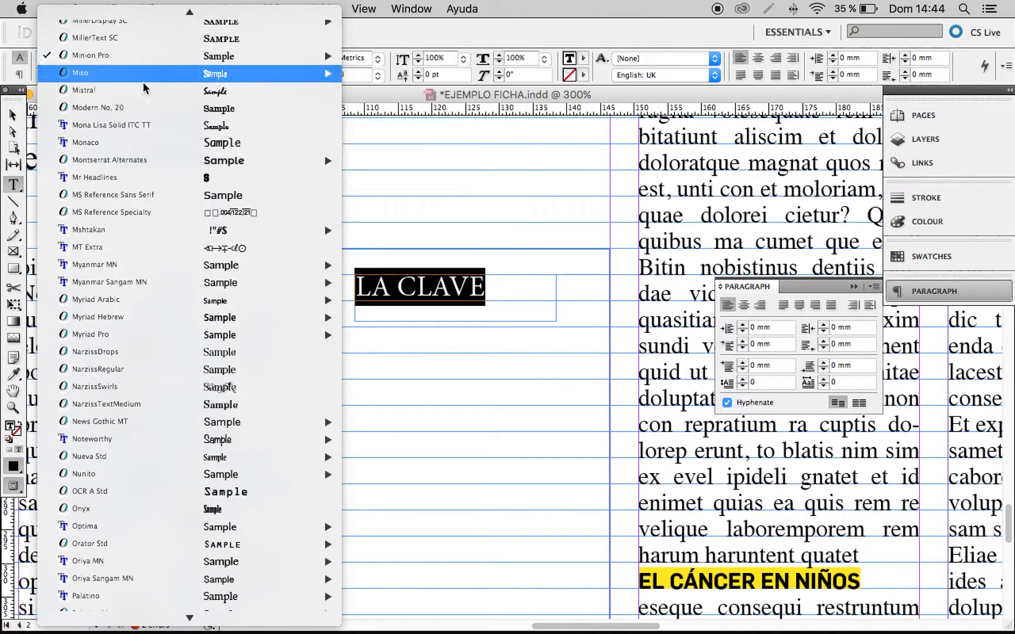
mouse_move(140, 167)
key(f)
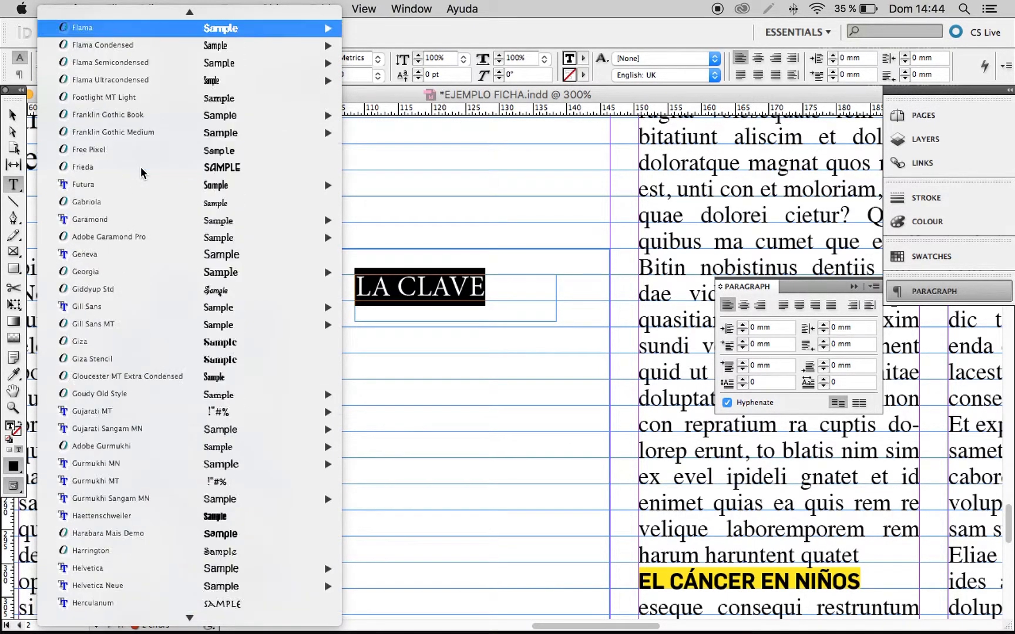
key(Right)
key(Down)
key(Down)
key(Down)
key(Down)
key(Down)
key(Down)
key(Down)
key(Down)
key(Down)
key(Down)
key(Down)
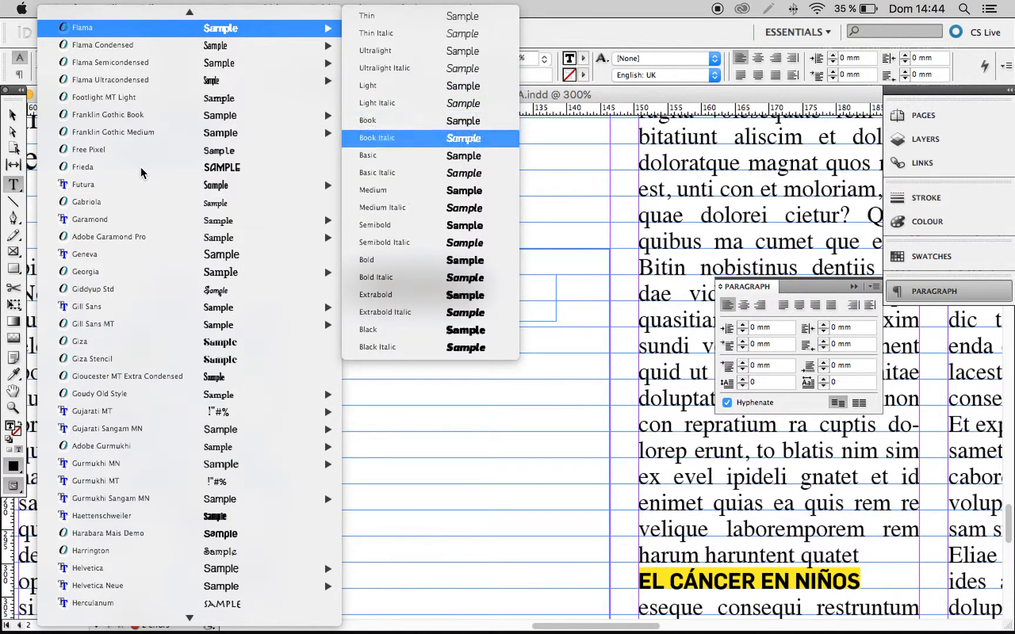
key(Down)
key(Return)
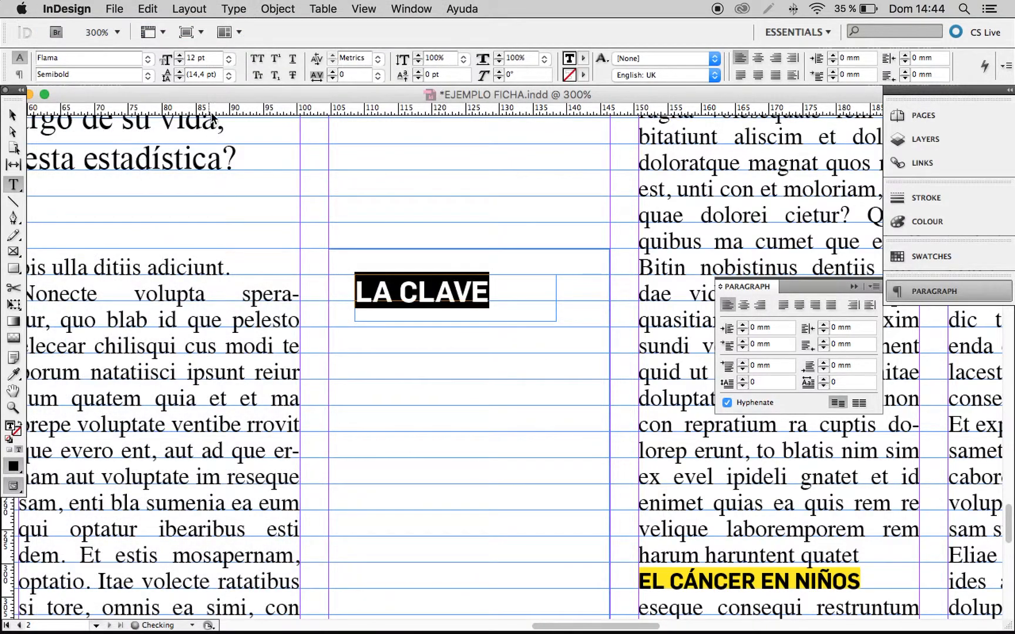
Set the font size of the "LA CLAVE" label to 9 pt.
click(216, 58)
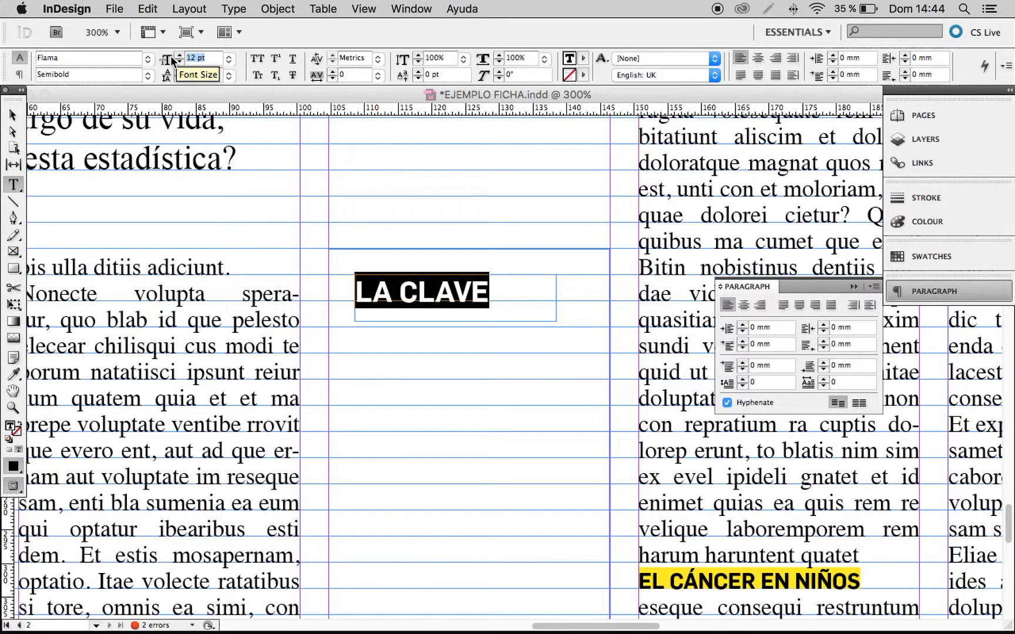
text(9)
key(Return)
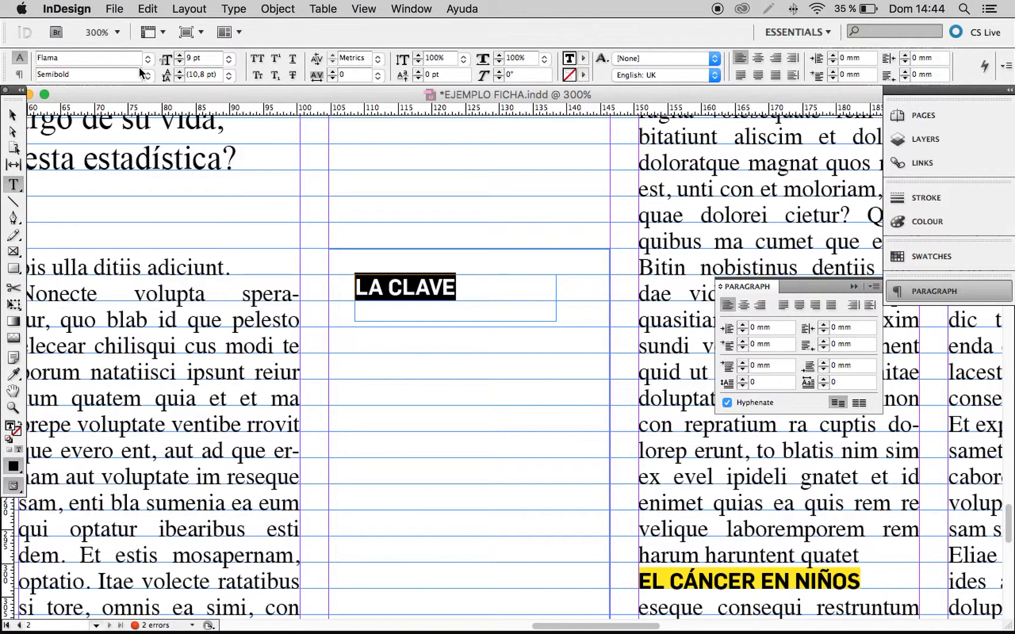
click(11, 115)
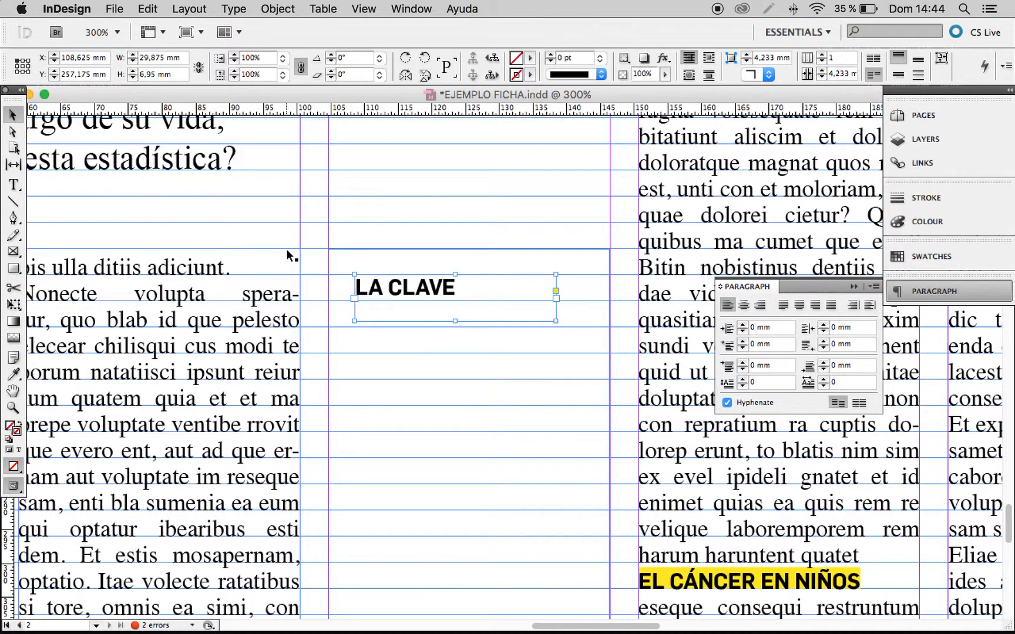
Compare the "LA CLAVE" label with the newspaper reference and change its text colour to [Paper].
scroll(411, 305, up, 2)
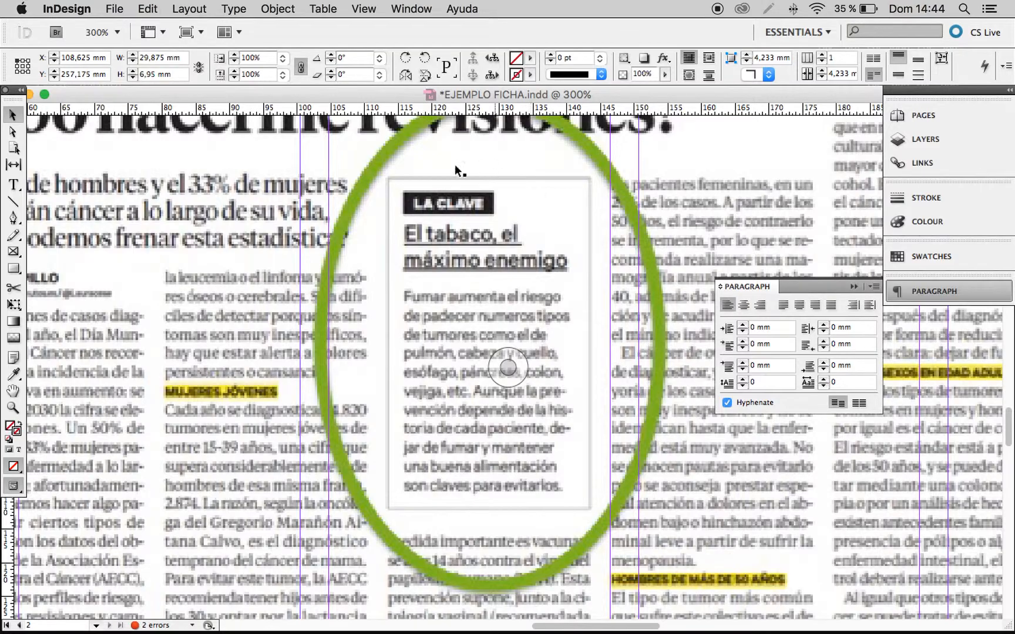
scroll(439, 378, down, 18)
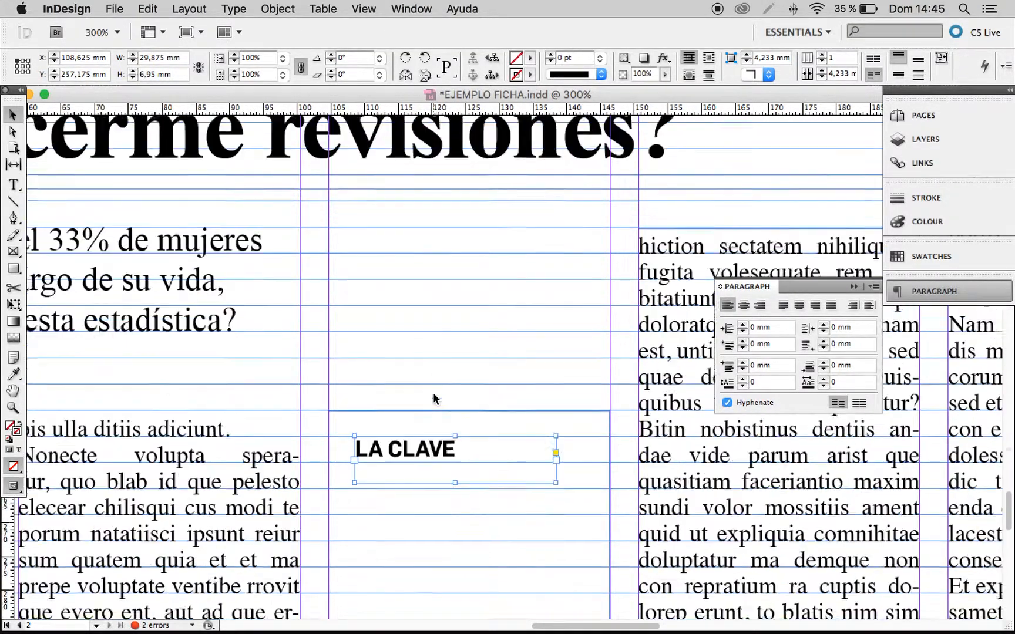
scroll(434, 400, down, 2)
double_click(438, 414)
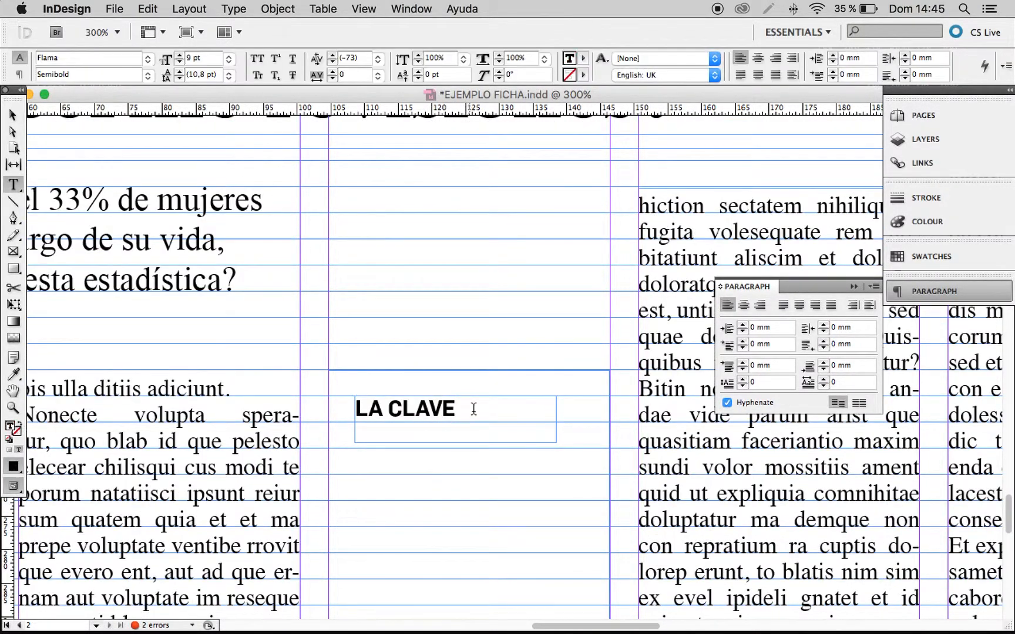
drag(456, 408, 351, 405)
click(583, 58)
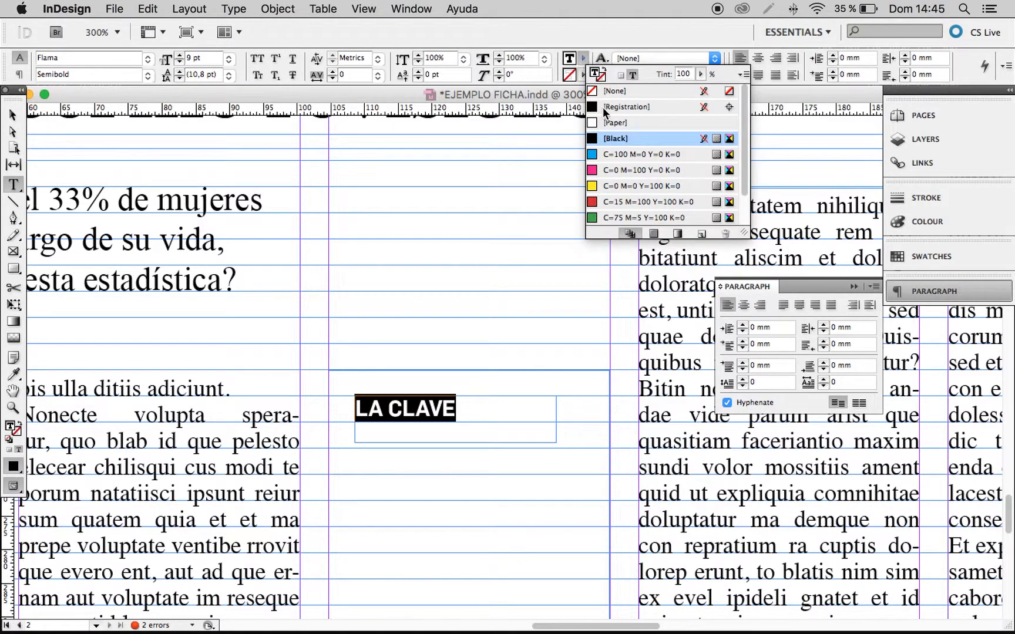
click(616, 123)
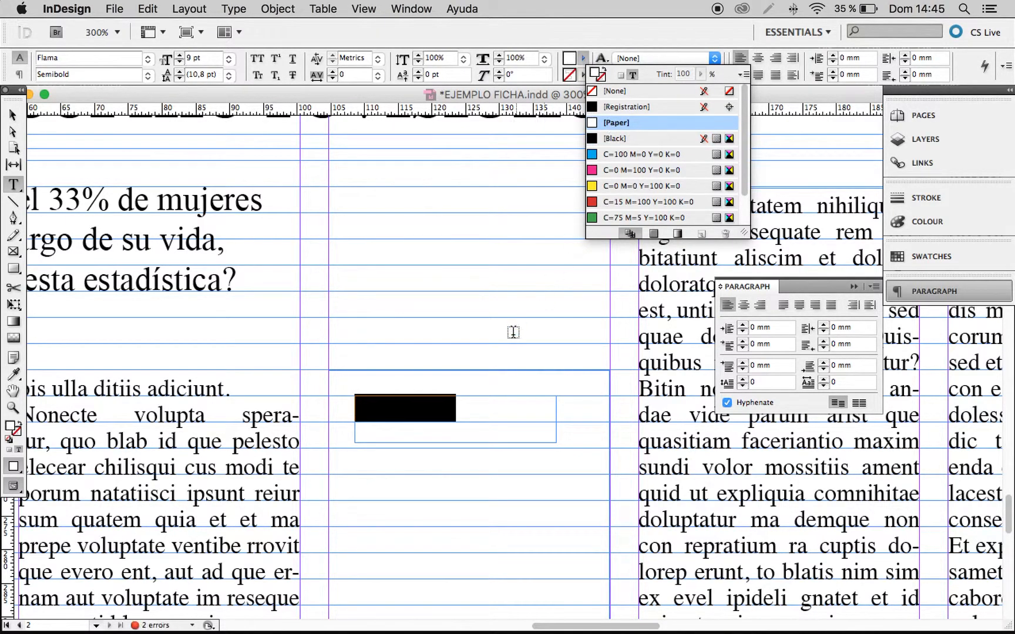
Turn on a paragraph rule above for the whole "LA CLAVE" label and set the rule's colour to [Registration].
click(461, 410)
drag(472, 408, 325, 409)
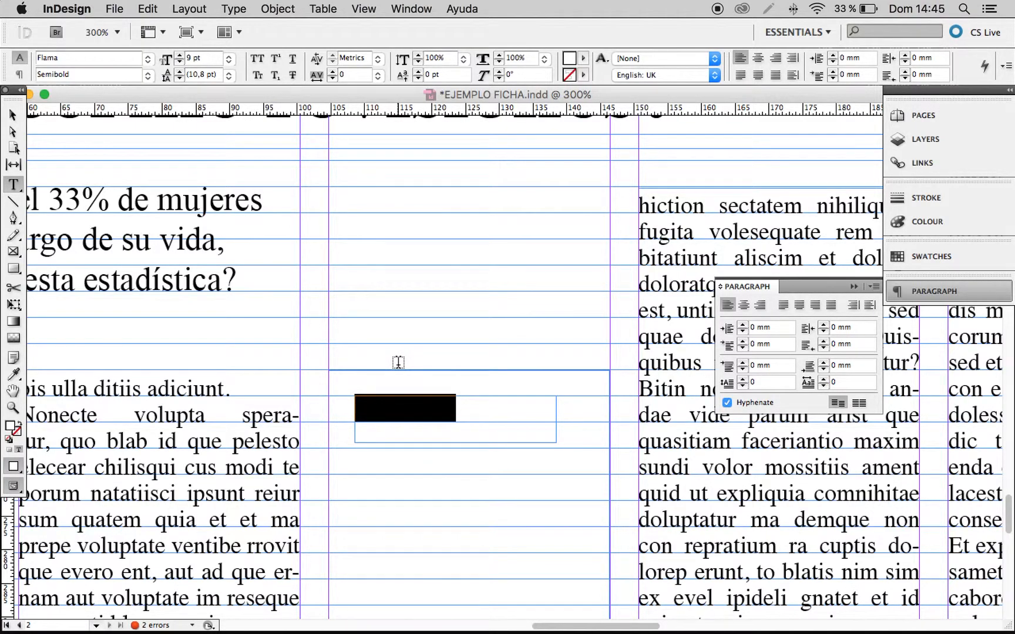
click(873, 288)
click(873, 289)
click(873, 288)
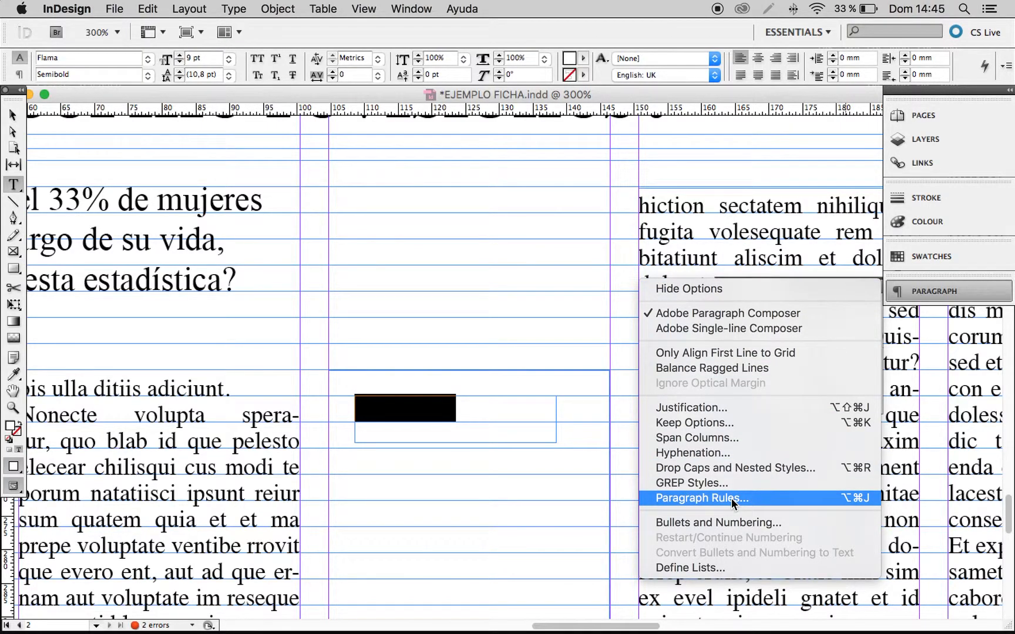
click(692, 498)
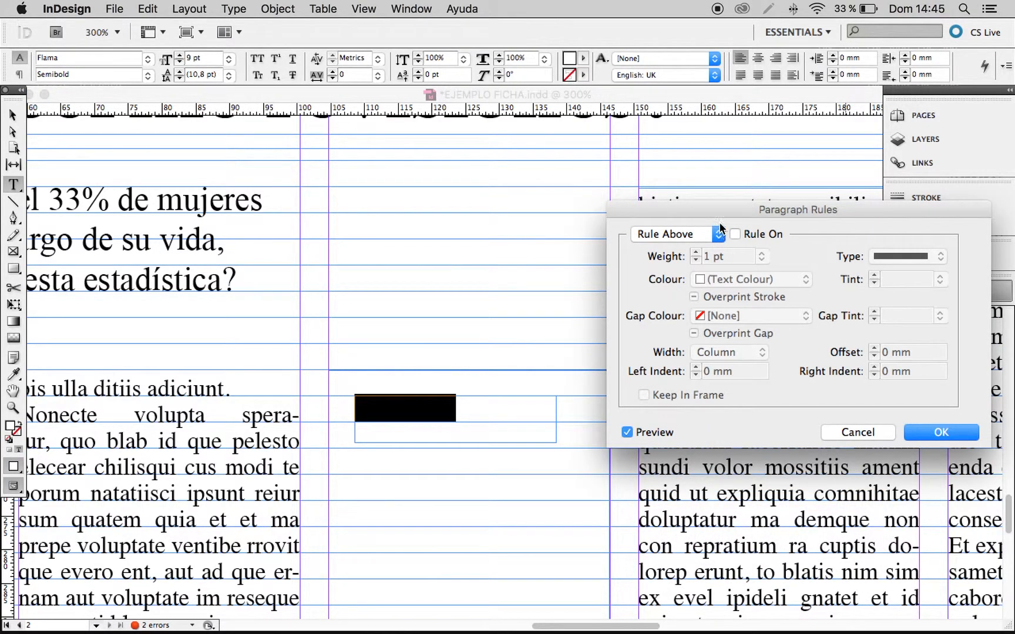
drag(719, 206, 714, 270)
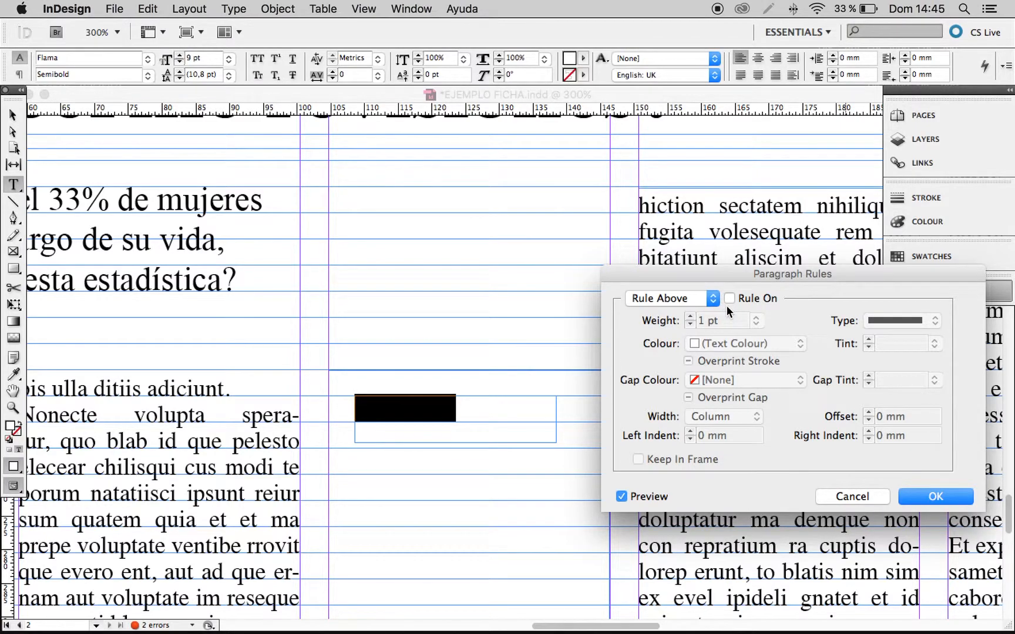
click(729, 299)
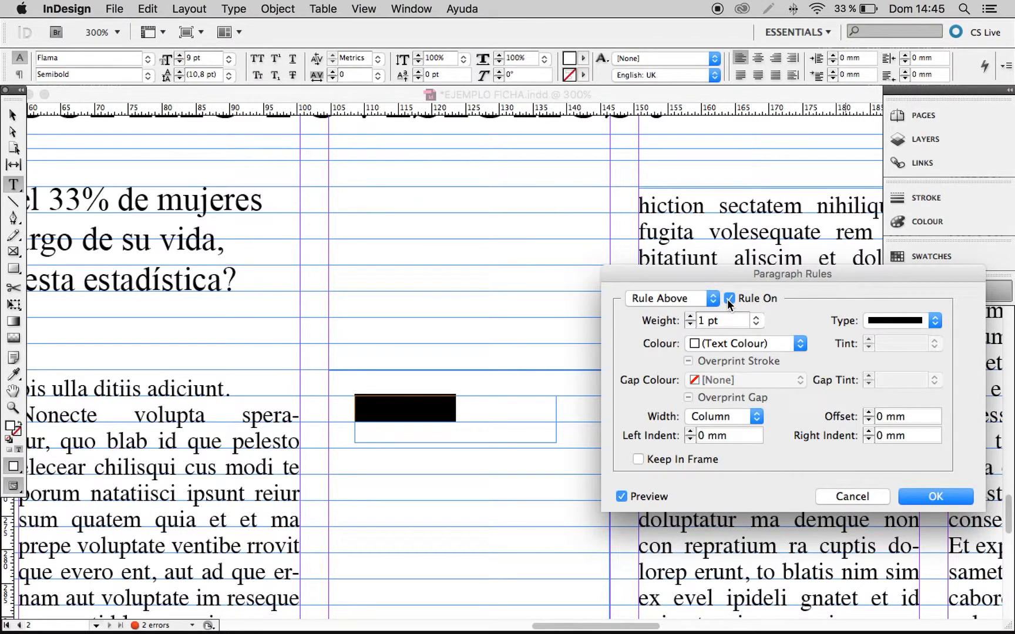
click(707, 345)
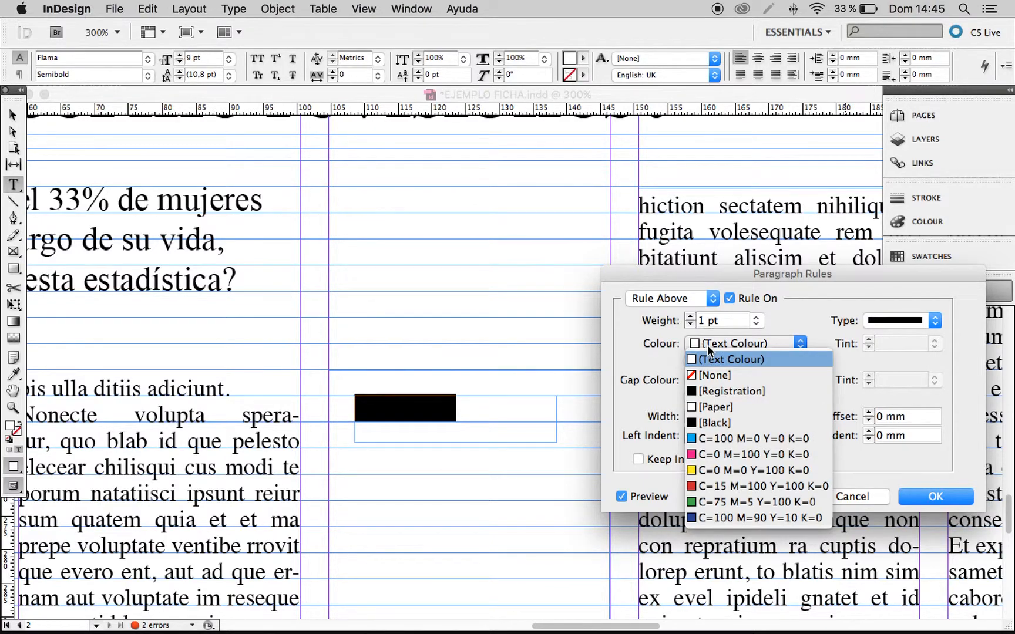
click(732, 390)
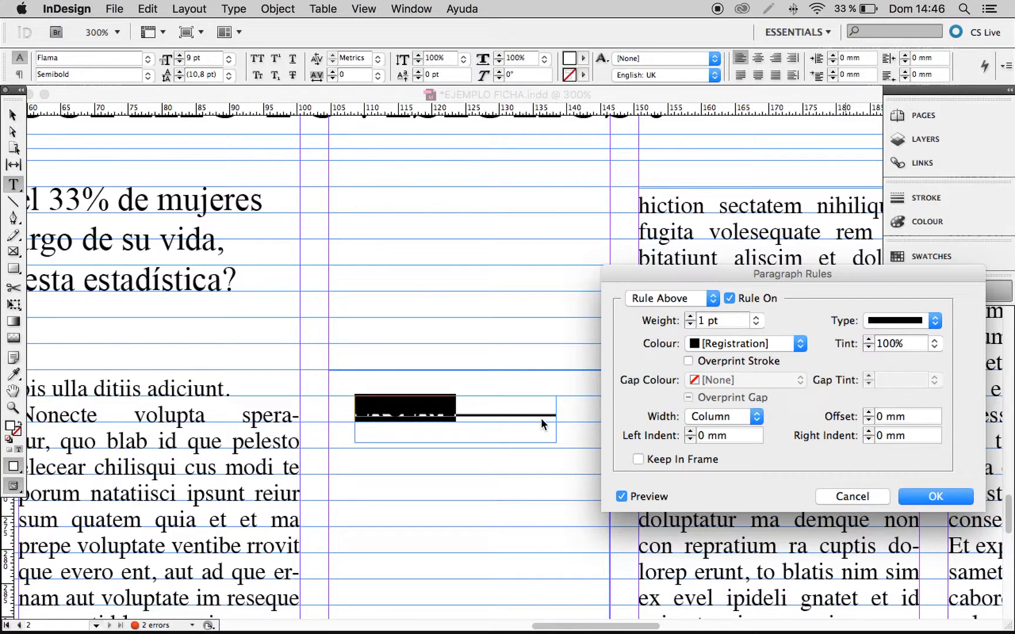
Set the label's rule width to Text and its weight to 8 pt, and apply the paragraph rule.
click(714, 417)
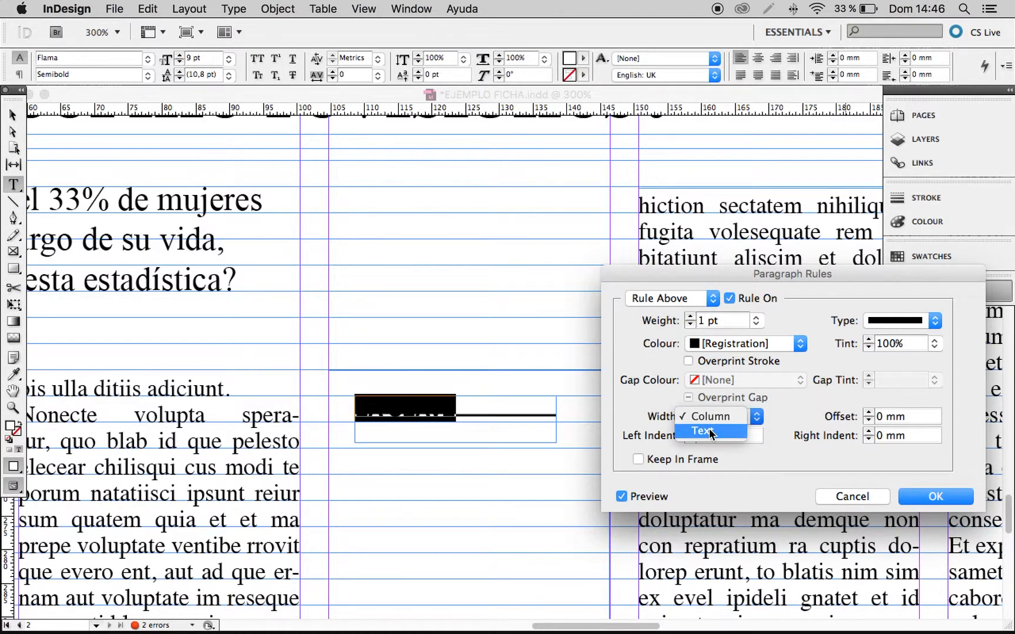
click(702, 432)
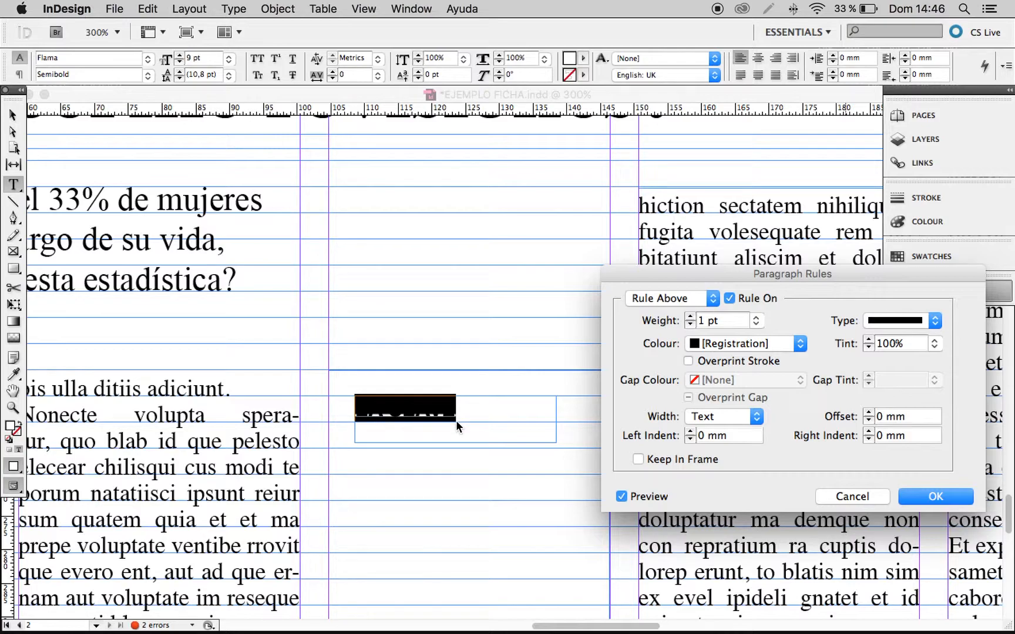
click(691, 318)
click(691, 318)
click(692, 318)
click(691, 317)
click(691, 317)
click(691, 317)
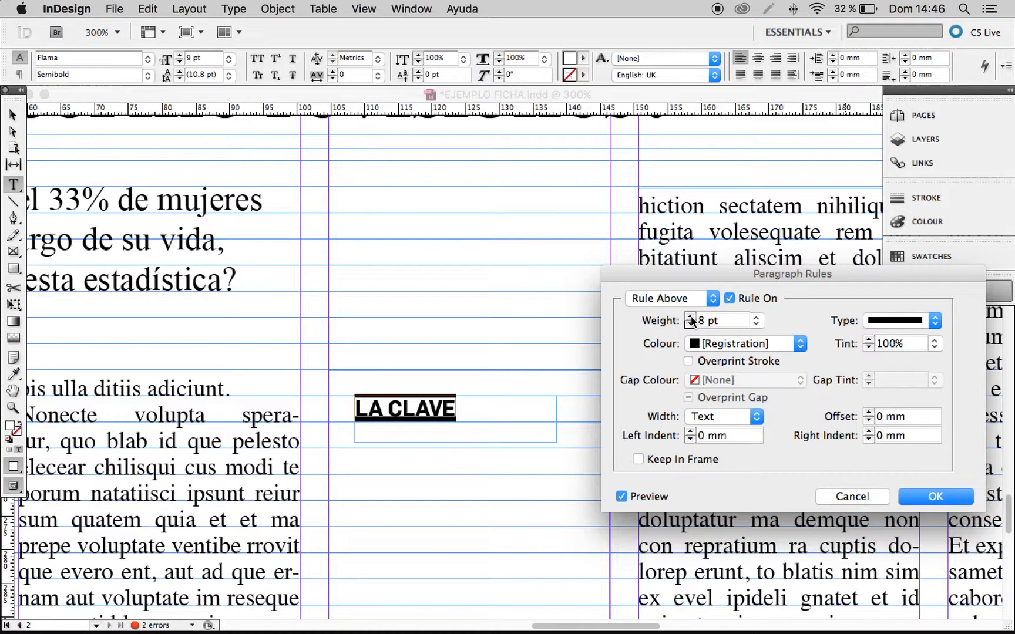
click(938, 497)
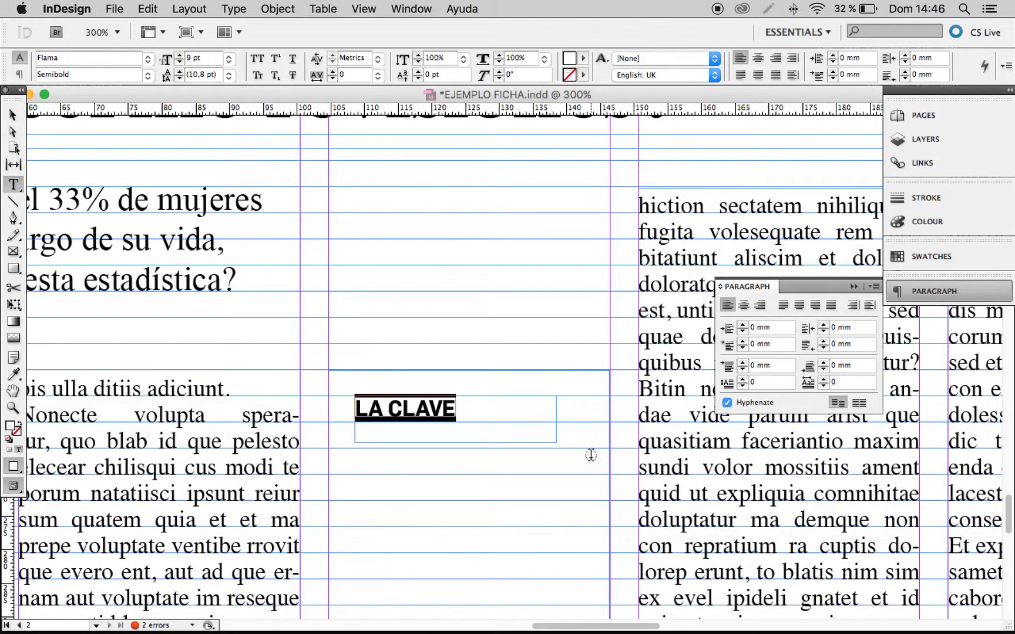
Shrink the "LA CLAVE" frame to about 17.9 by 3.9 mm and move it slightly left, to X 107.625 mm.
click(12, 118)
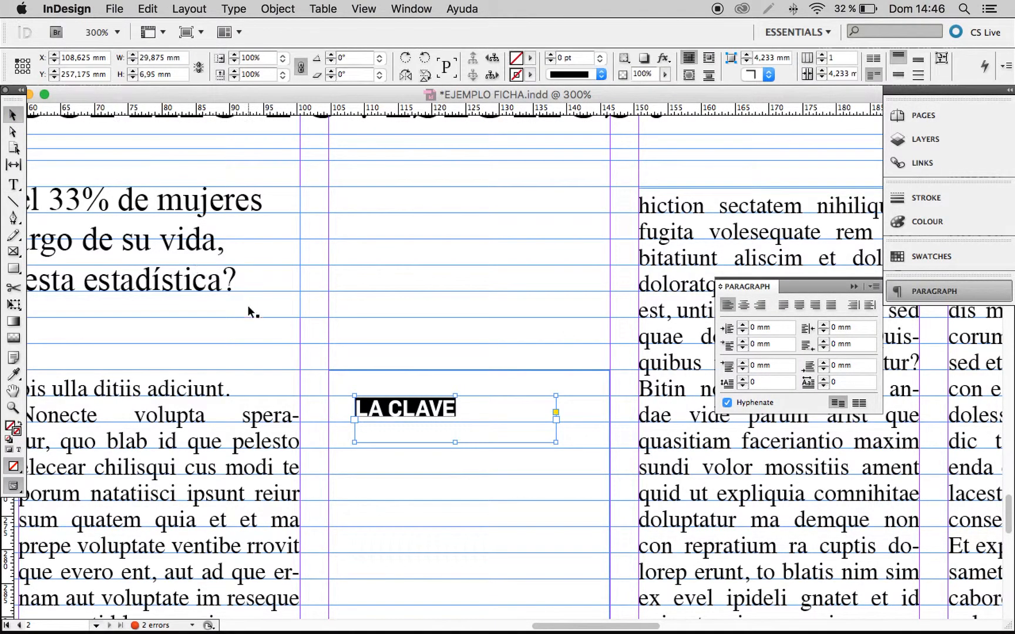
drag(394, 414, 388, 413)
click(439, 284)
drag(508, 418, 469, 375)
click(504, 384)
click(478, 252)
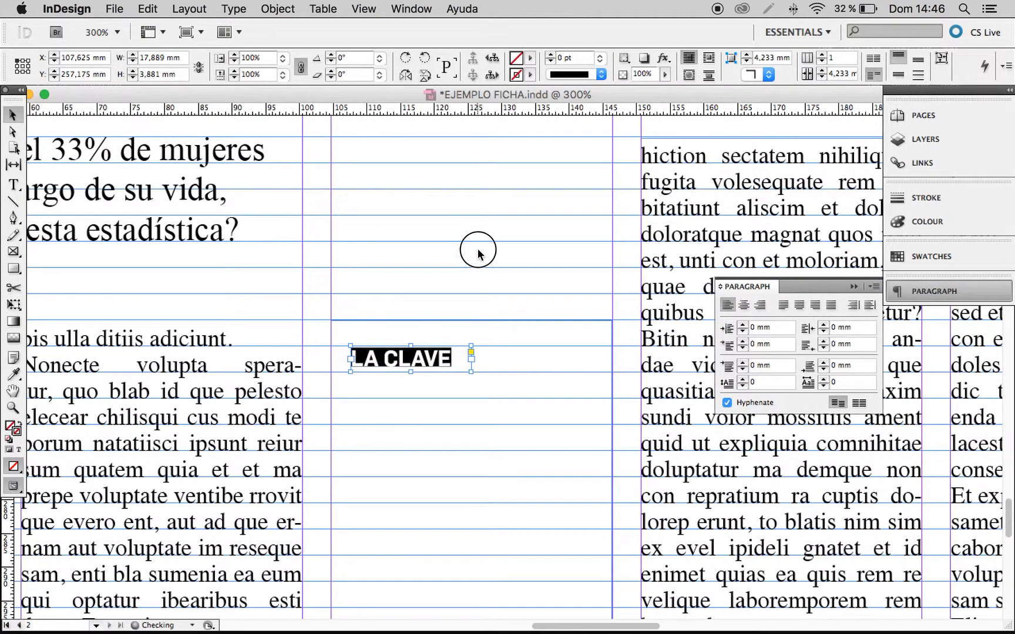
Create a text frame about 33.9 by 16.8 mm below the "LA CLAVE" label, containing the headline "El tabaco, el máximo enemigo".
key(super+minus)
key(super+minus)
drag(503, 290, 528, 279)
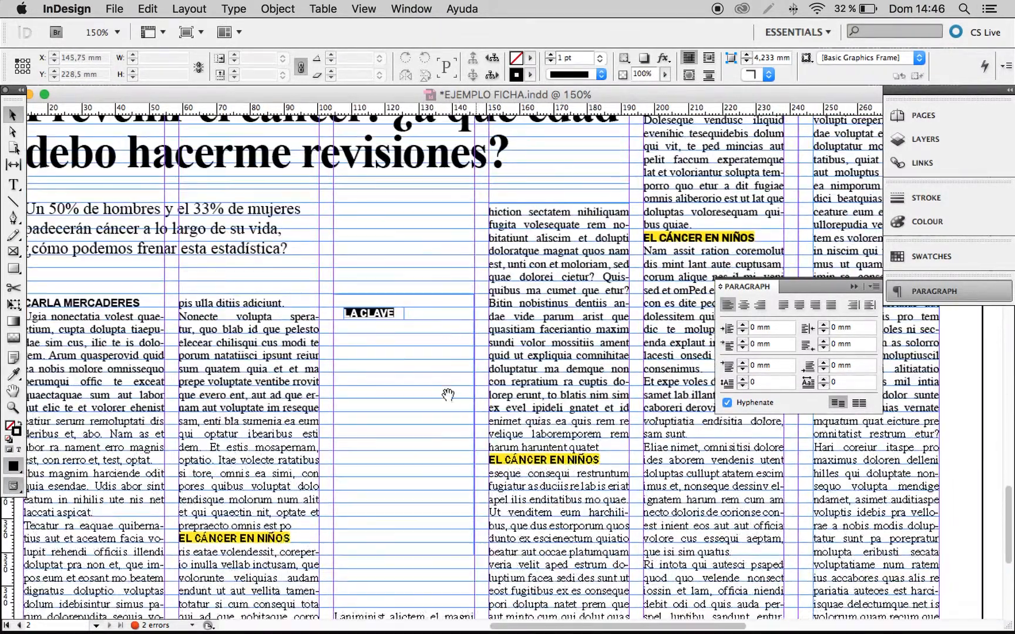
scroll(343, 251, down, 2)
drag(326, 278, 523, 464)
scroll(442, 369, up, 2)
click(13, 185)
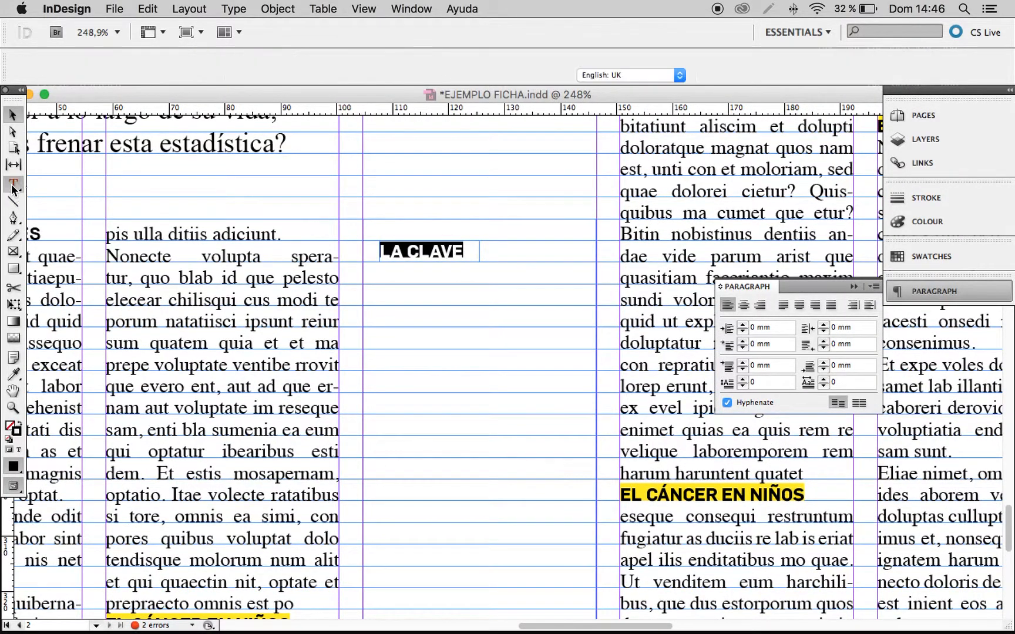
drag(379, 288, 568, 381)
text(El ta)
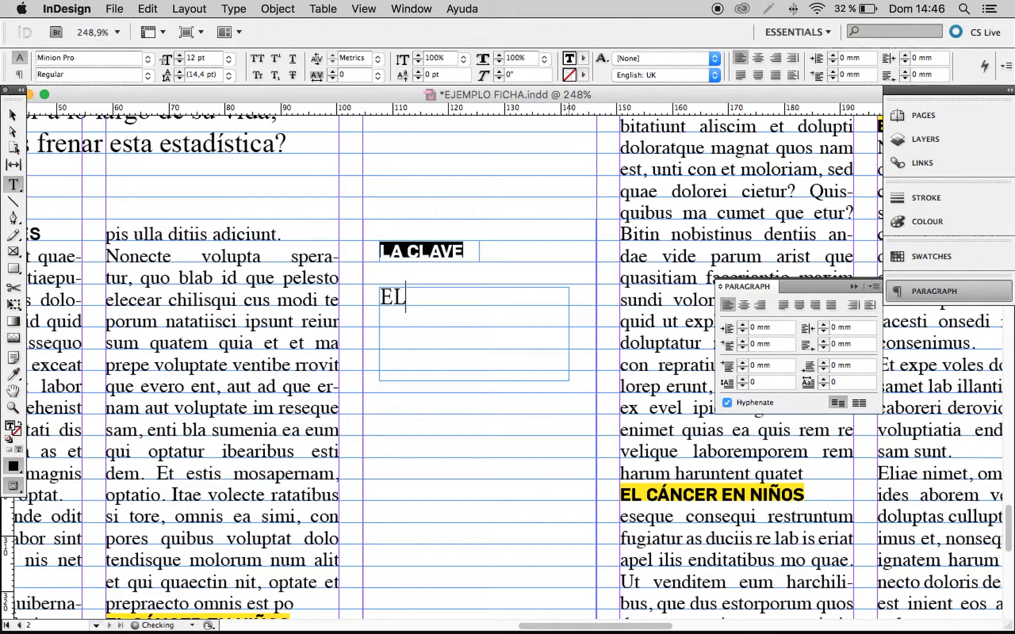
text(baco)
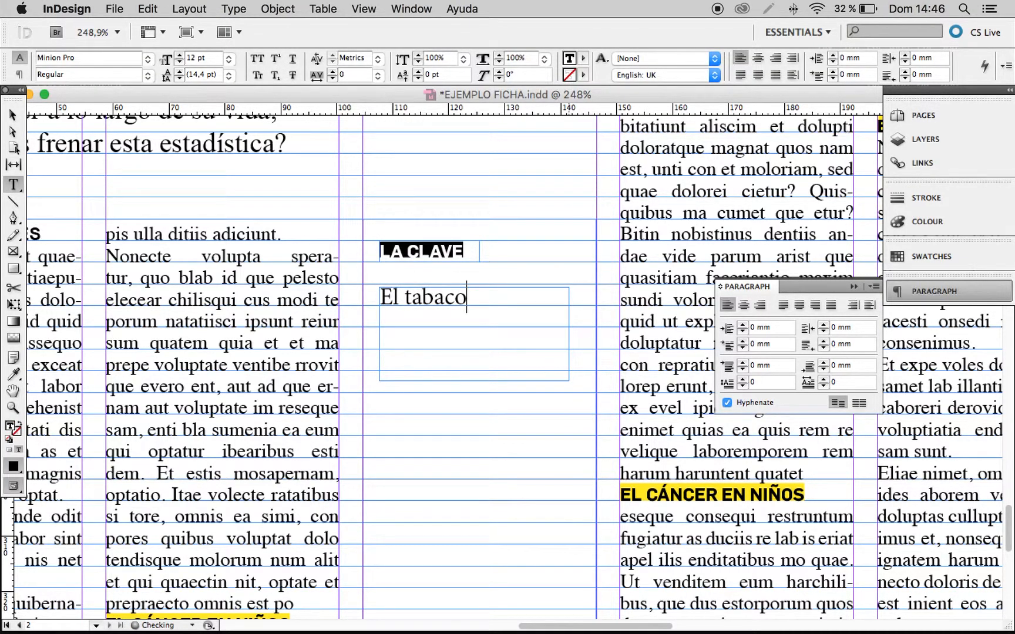
text(, el máximo ener)
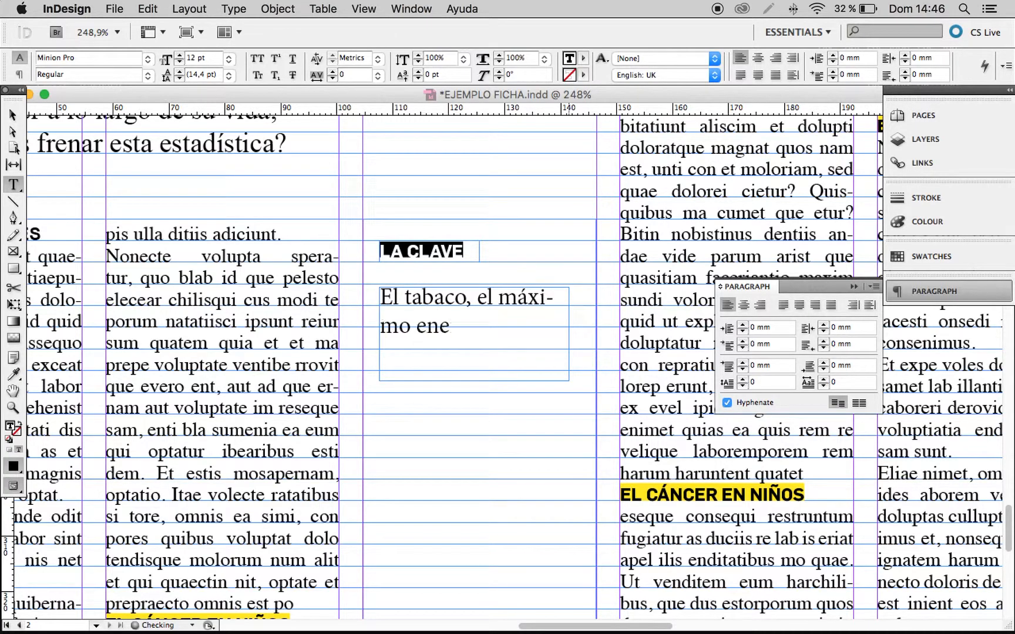
key(BackSpace)
text(migo)
Switch off hyphenation for the whole sidebar headline and set its font to Arial.
key(super+a)
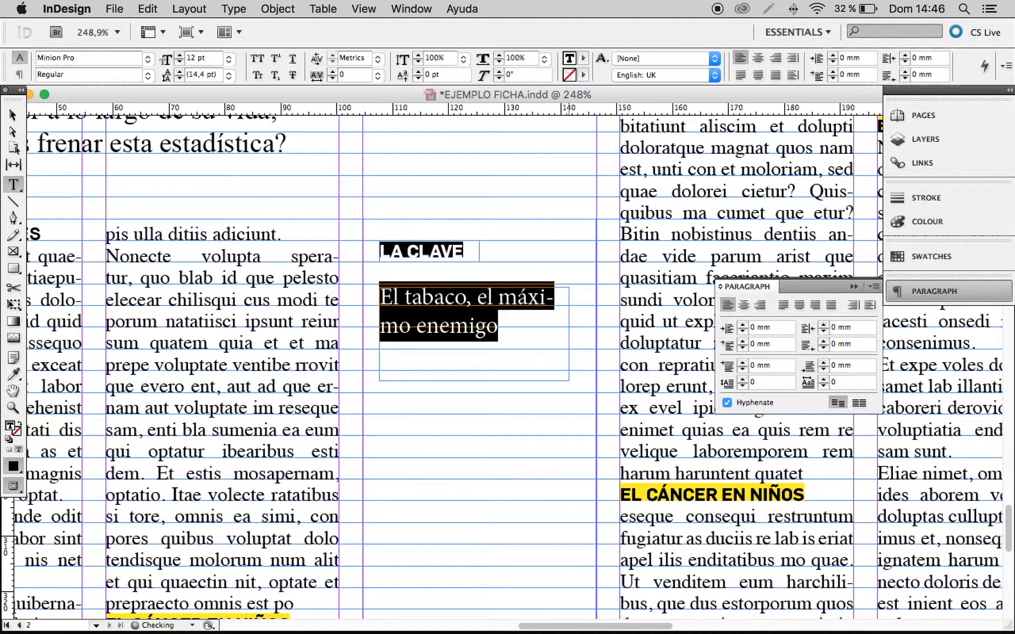
click(728, 402)
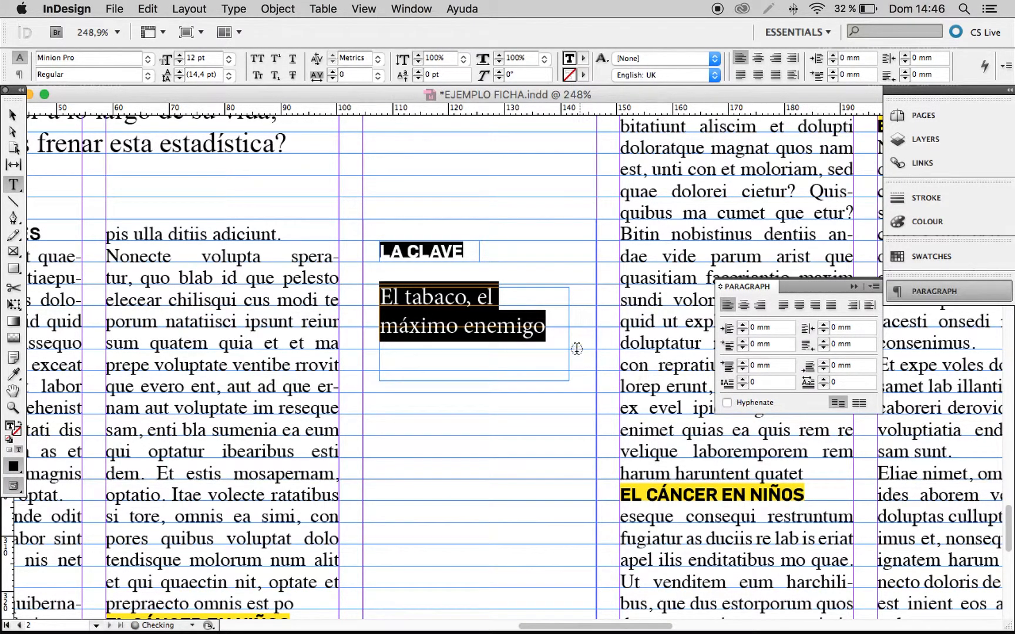
click(148, 58)
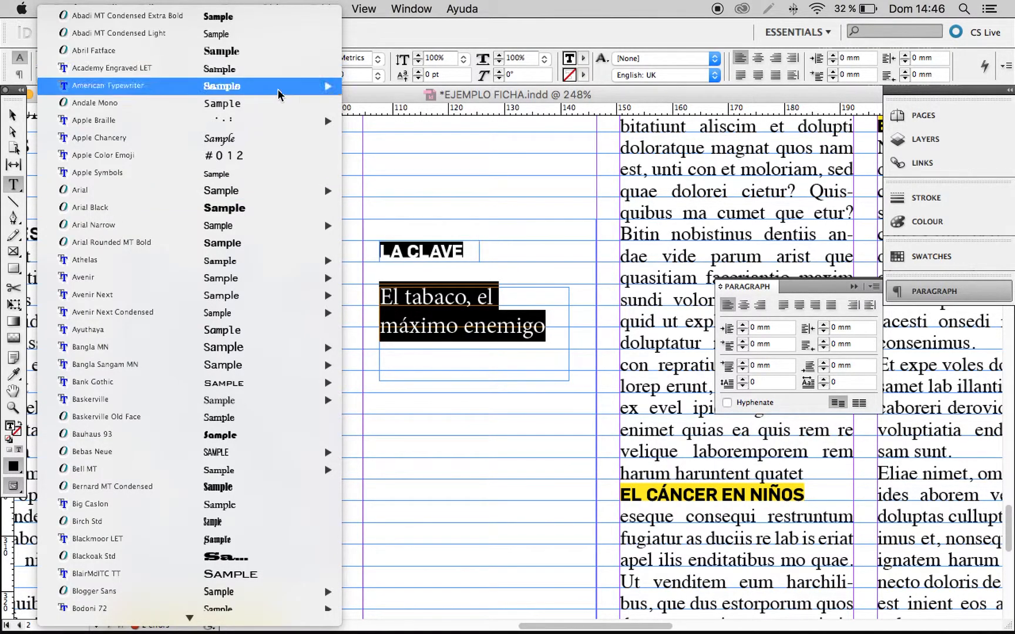
click(378, 192)
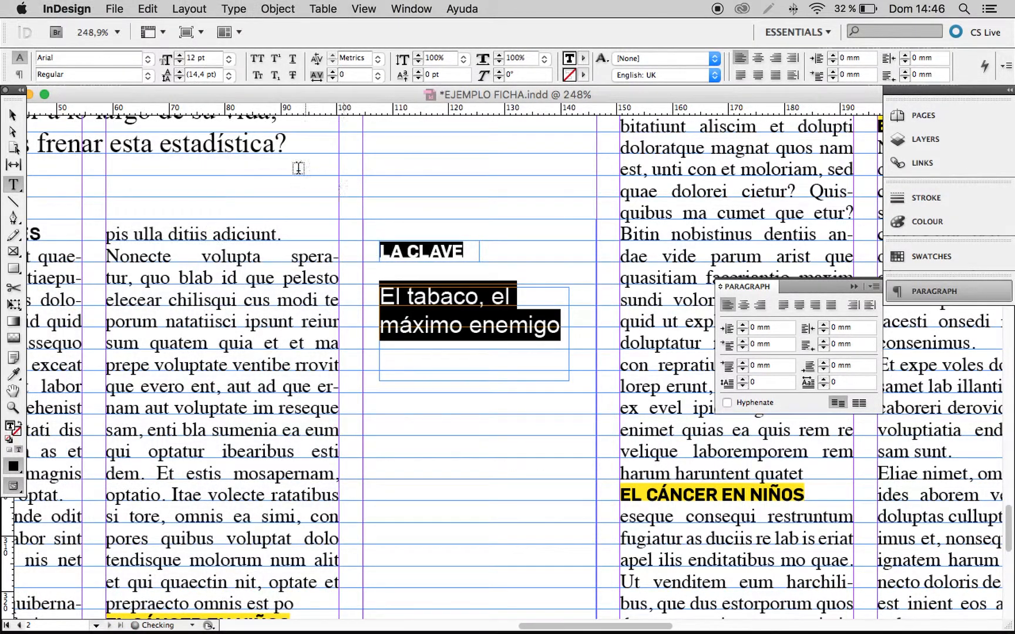
Set the leading of the sidebar headline to 12 pt.
click(537, 322)
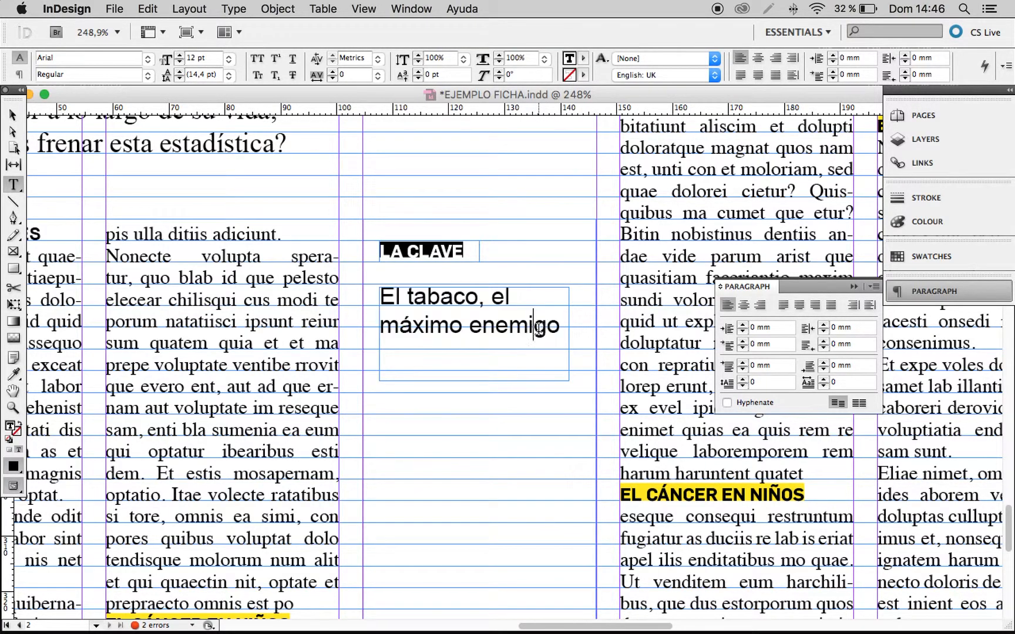
drag(559, 327, 361, 294)
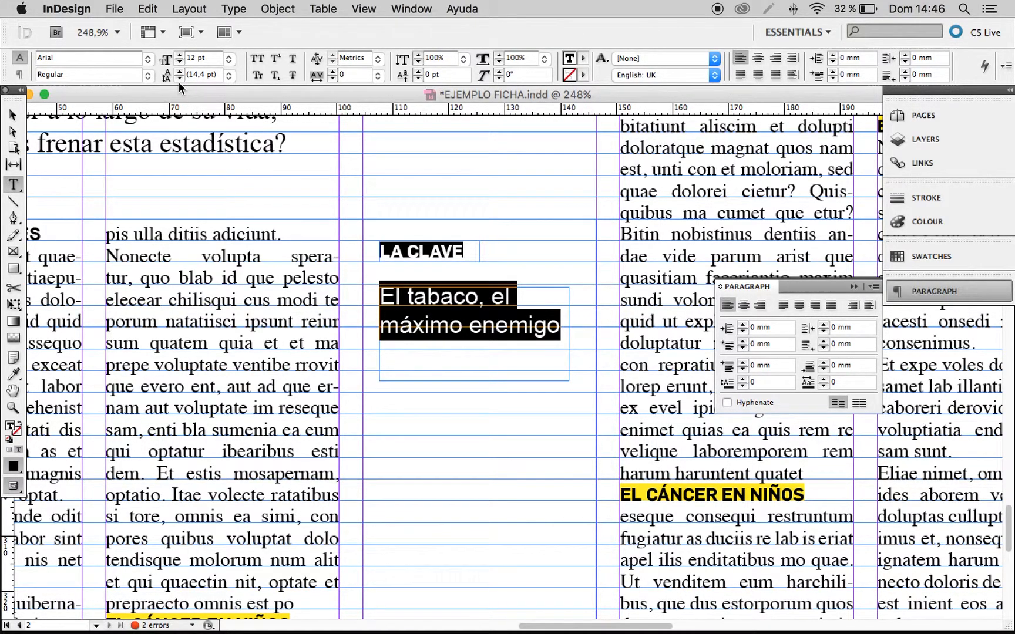
click(180, 79)
click(179, 79)
click(179, 79)
Nudge the headline frame slightly left and down to X 107.375, Y 265.75 mm, and check the sidebar in preview mode.
click(13, 115)
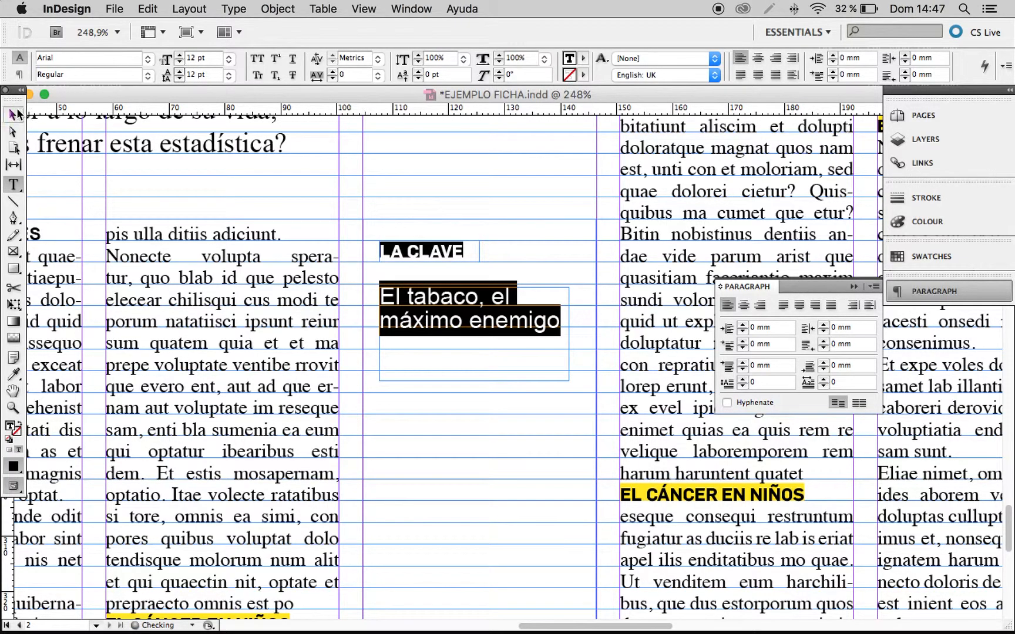
key(Left)
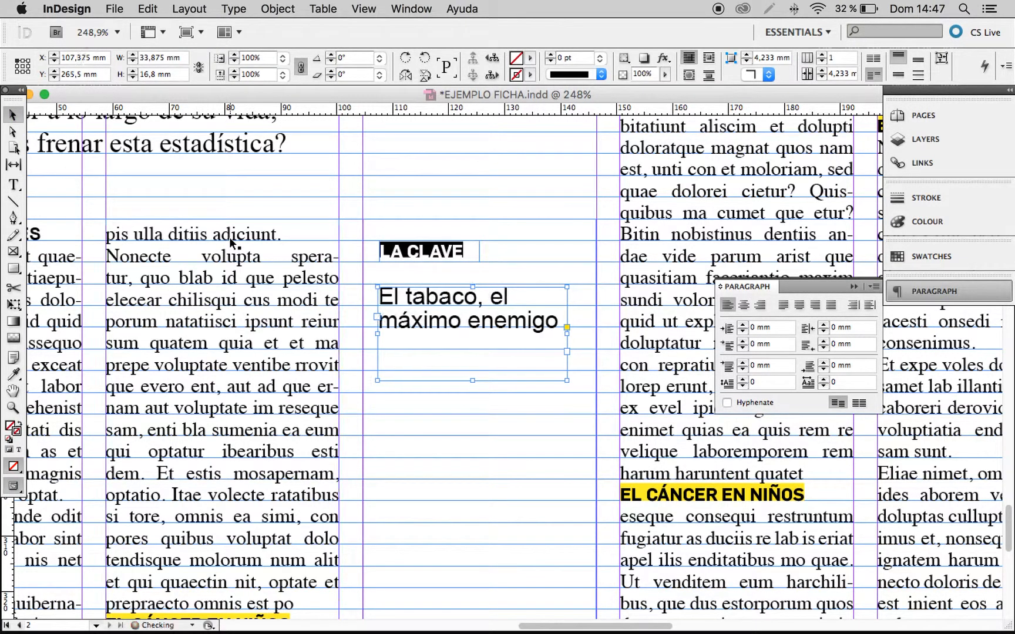
key(Down)
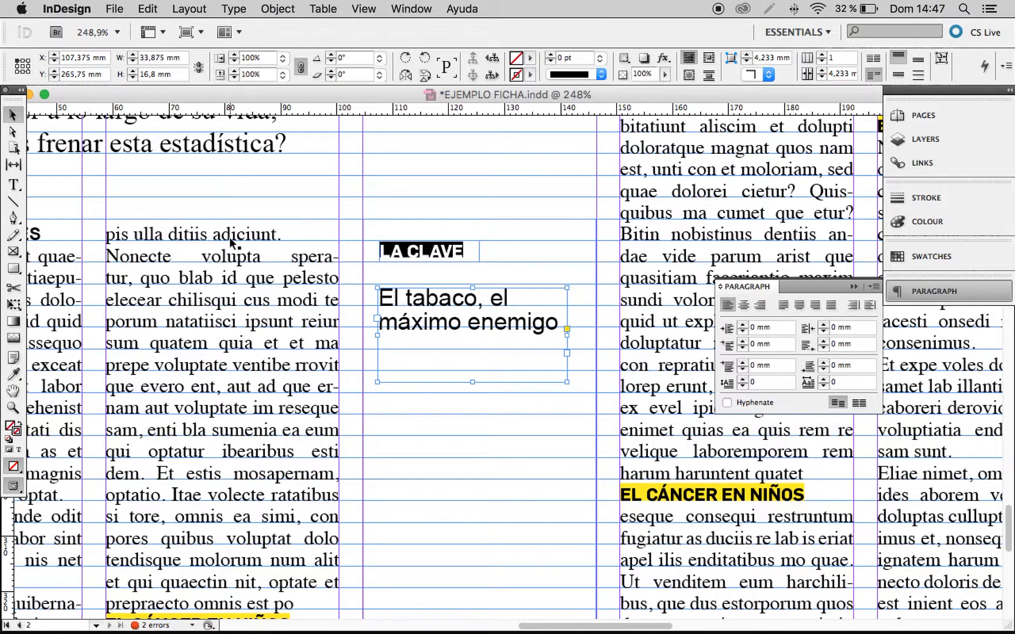
click(438, 178)
key(w)
drag(489, 263, 471, 338)
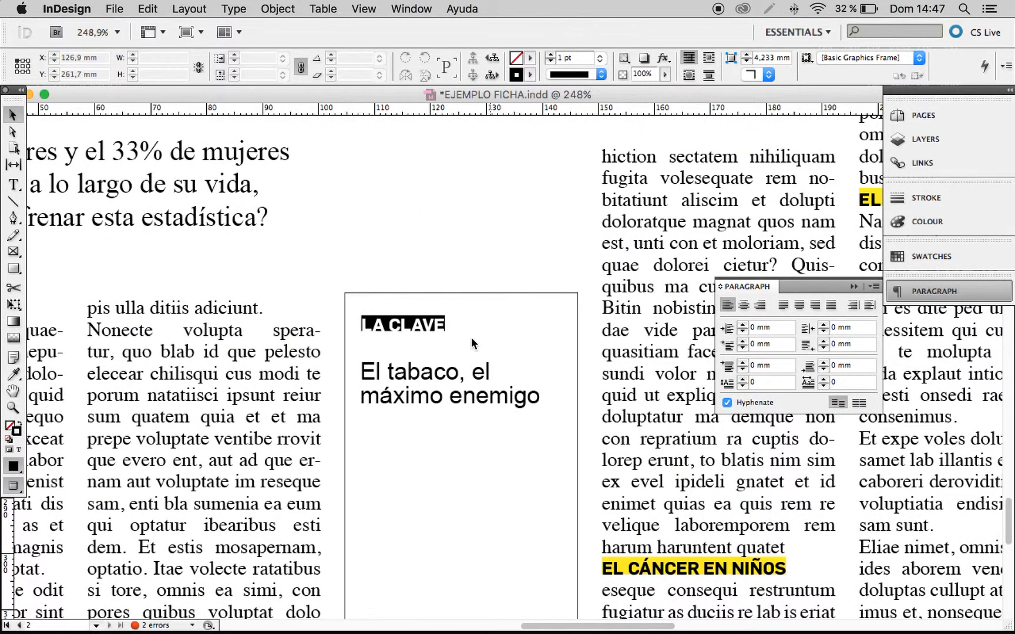
key(w)
scroll(493, 336, down, 2)
Underline the whole sidebar headline and set its leading to 13 pt.
double_click(539, 336)
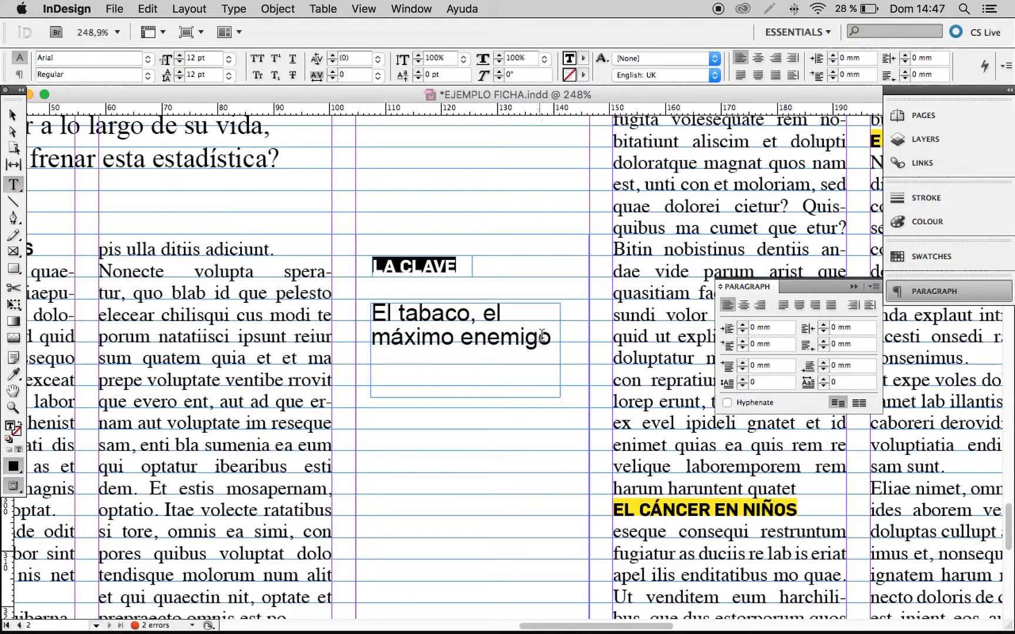
key(super+a)
click(292, 59)
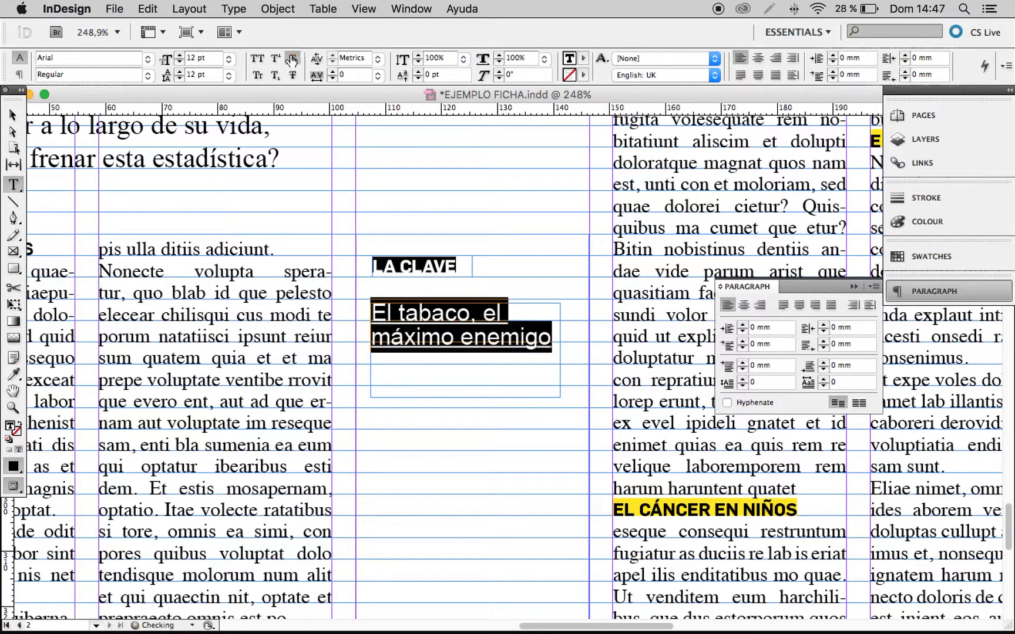
click(179, 71)
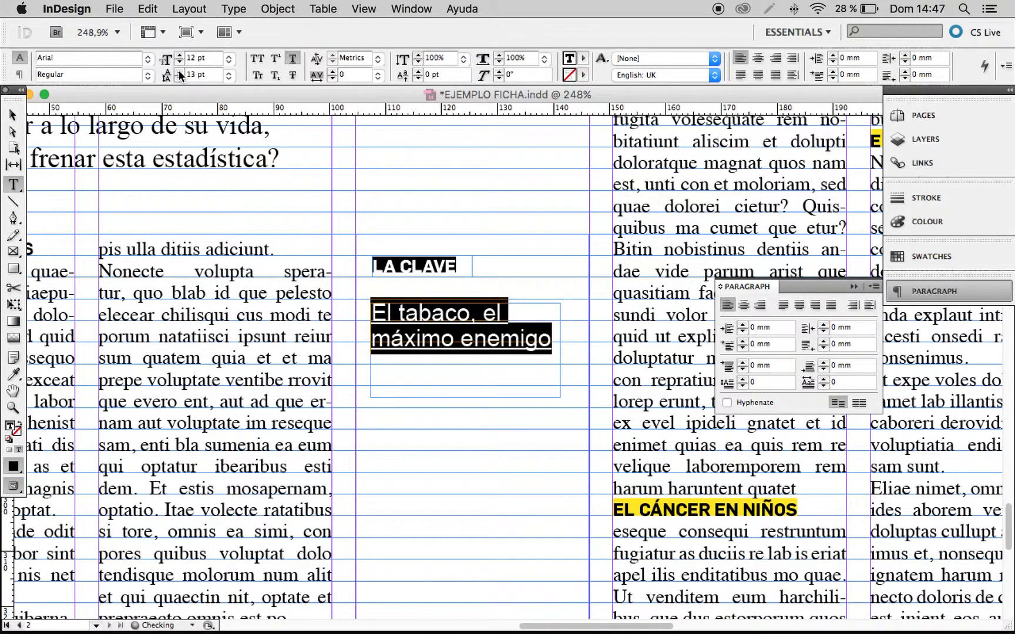
click(437, 355)
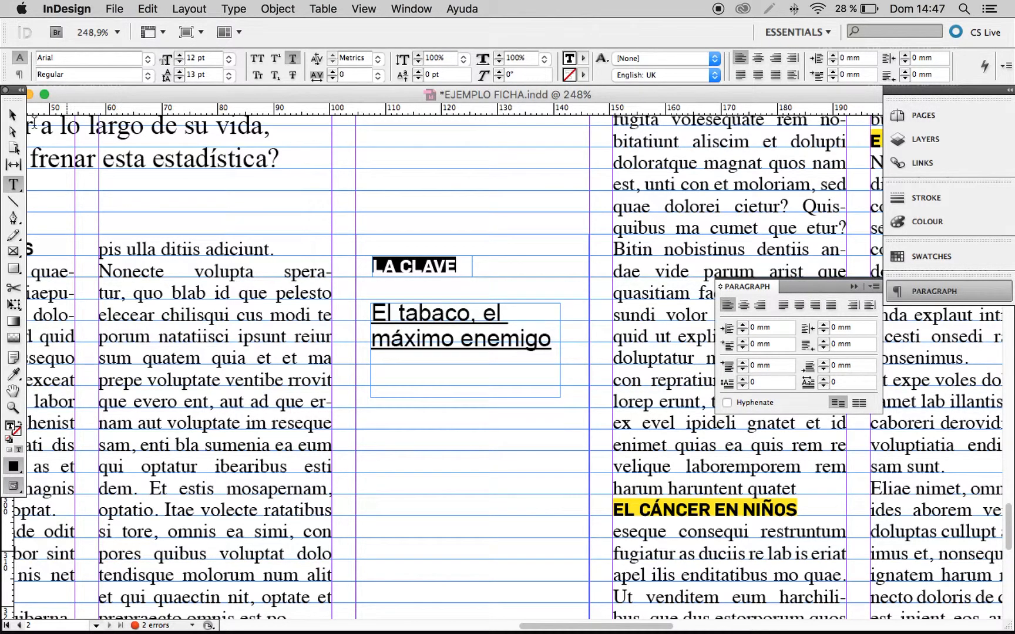
Shorten the headline's text frame from its lower edge so it fits more closely around the two lines.
click(13, 131)
click(22, 116)
drag(465, 397, 473, 289)
click(471, 382)
Create a text frame about 35.7 by 47.9 mm below the headline, fill it with placeholder text and select all of that text.
click(13, 184)
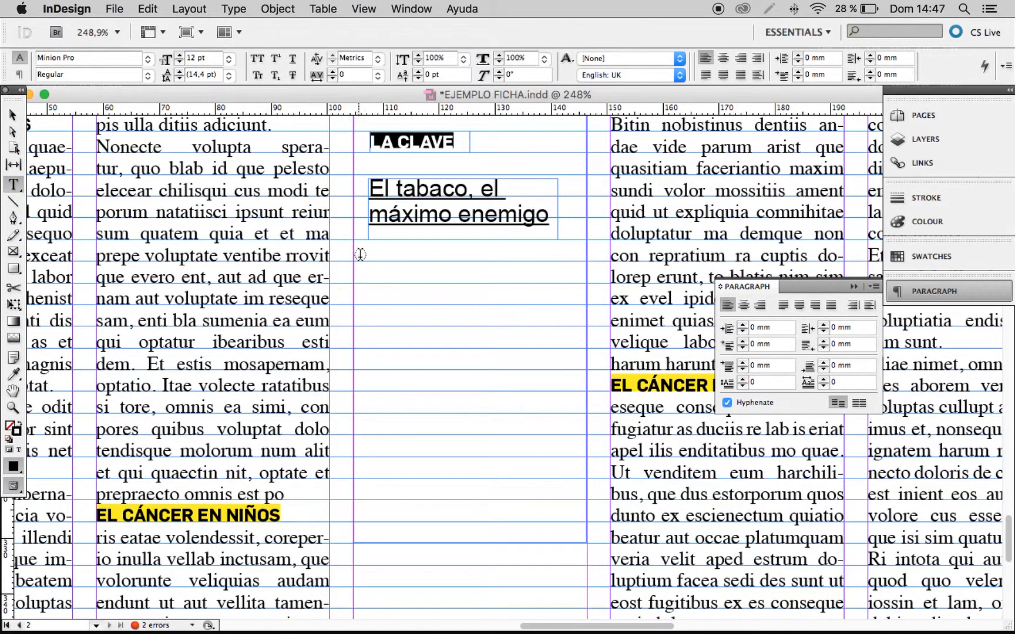
drag(370, 255, 571, 526)
click(13, 114)
right_click(462, 346)
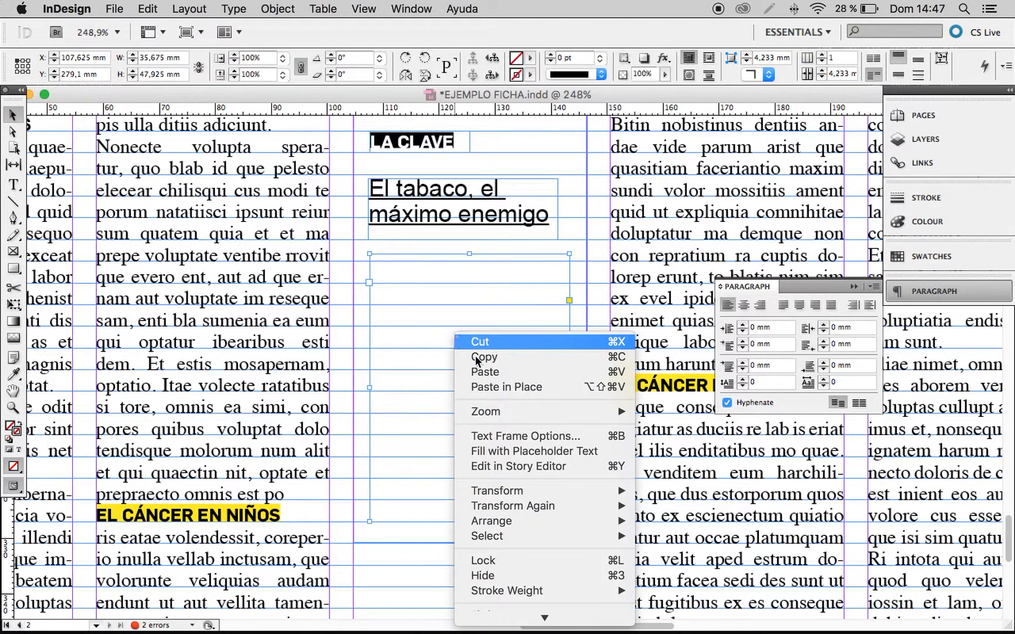
click(499, 451)
key(super+a)
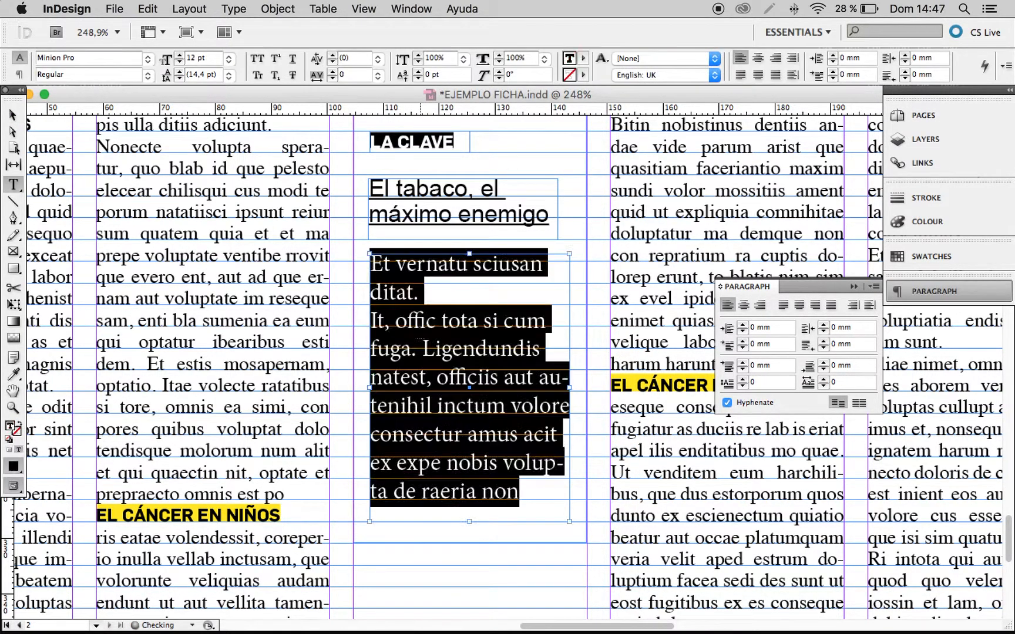
Set the font of the selected sidebar body text to Arial.
click(148, 59)
text(ar)
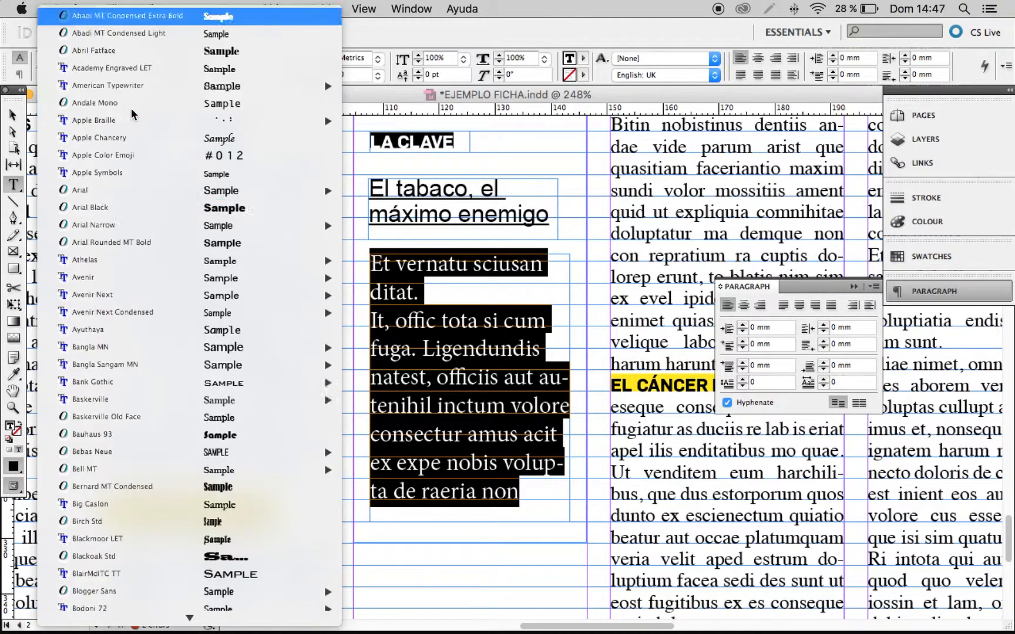
key(Right)
key(Return)
Set the sidebar body text's size to 8 pt and its leading to 11 pt.
click(166, 59)
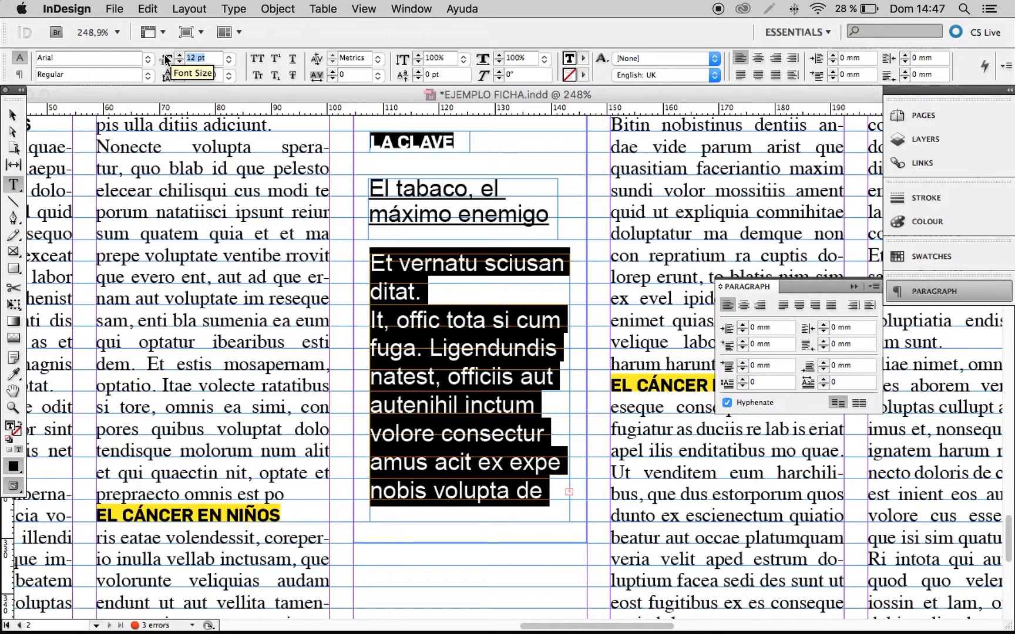
text(10)
key(Tab)
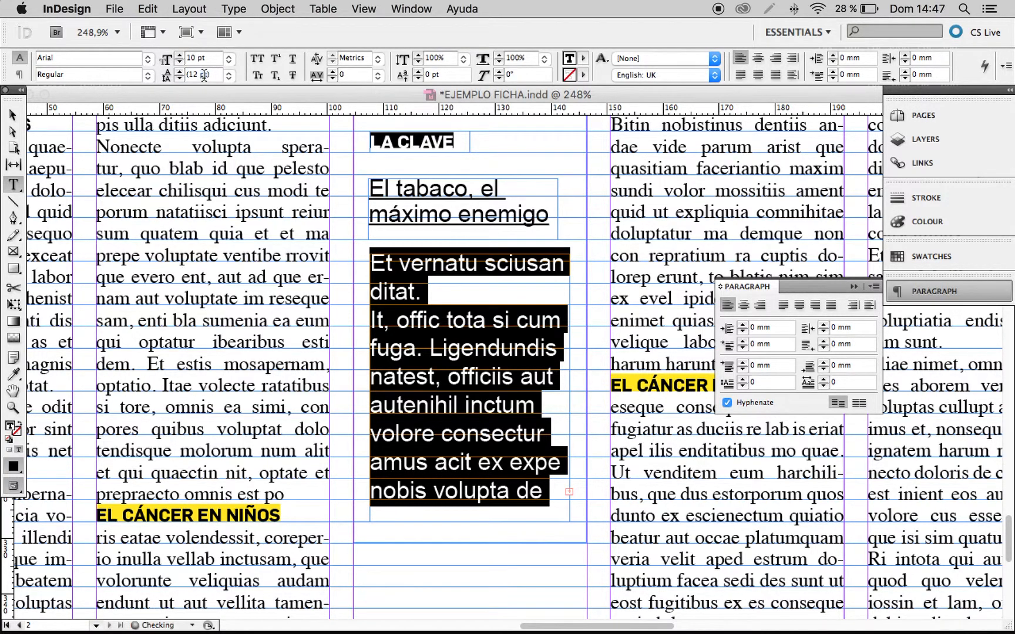
text(11)
key(Return)
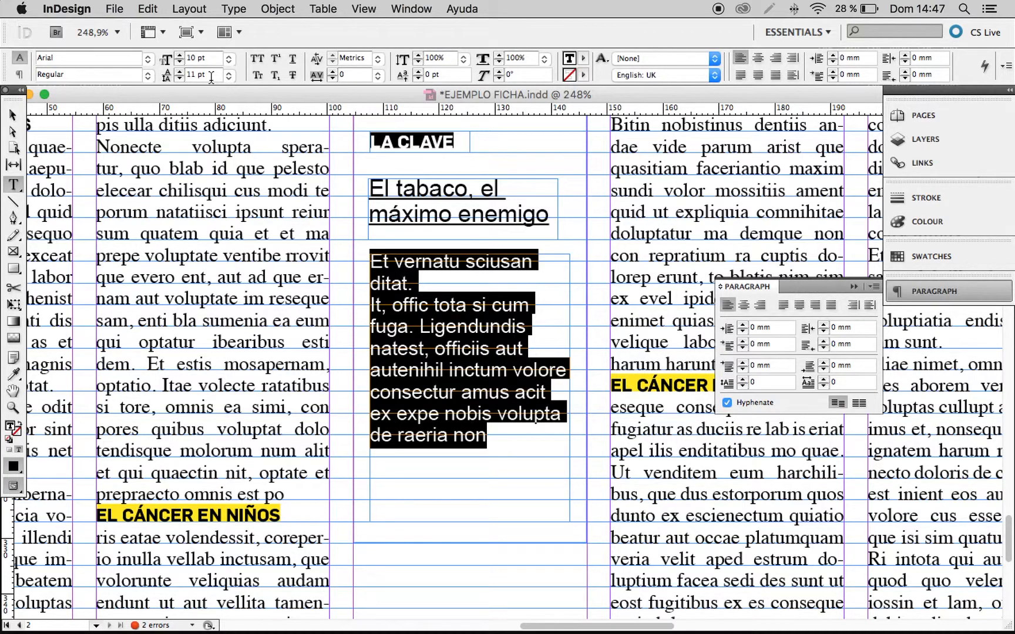
click(180, 62)
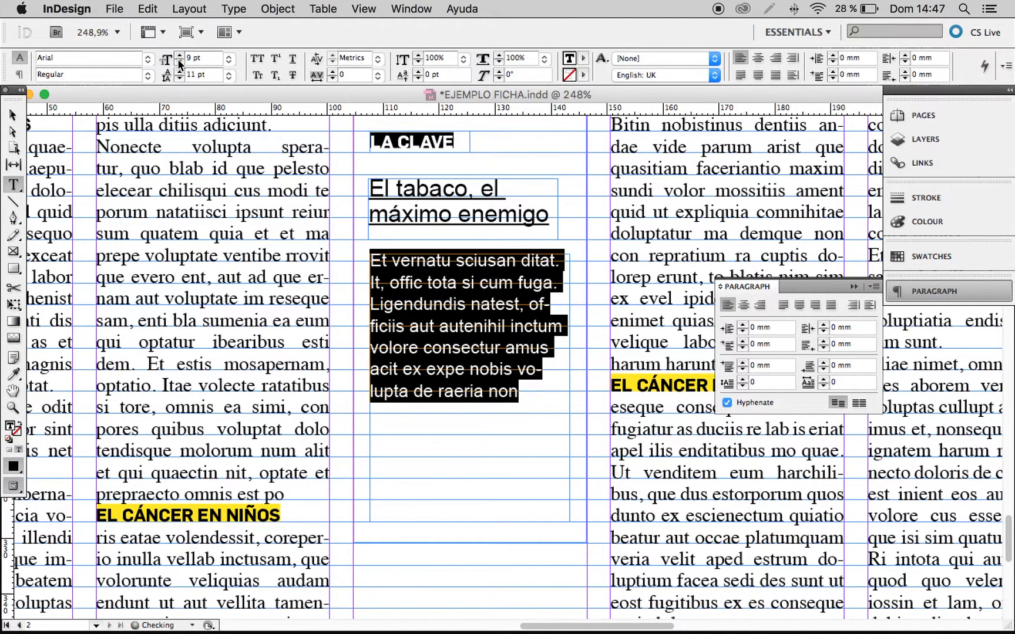
click(179, 61)
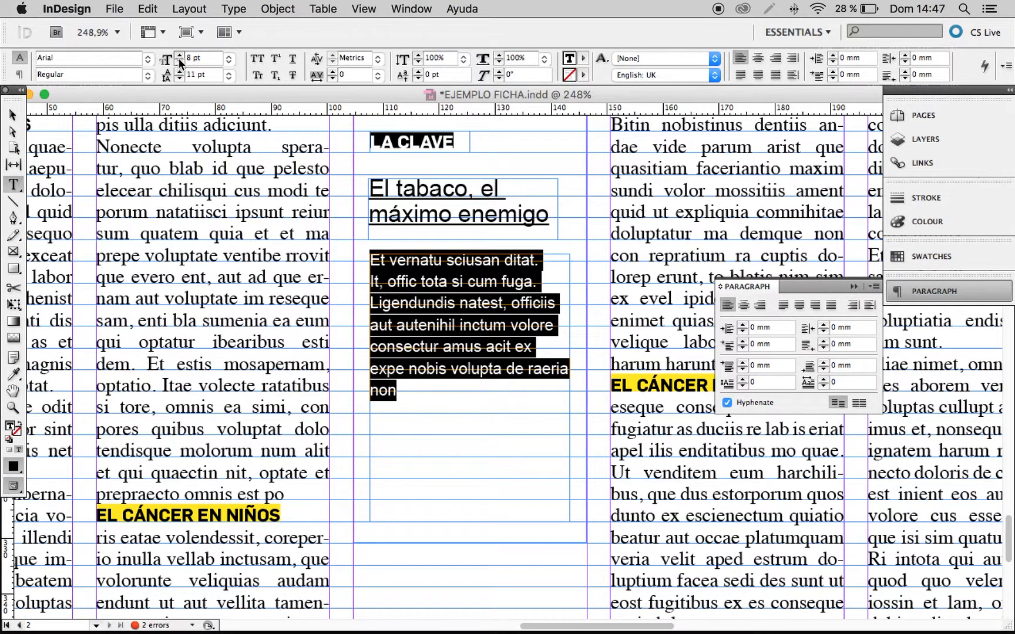
Fill the empty remainder of the sidebar's body frame with placeholder text and select the whole text.
click(13, 114)
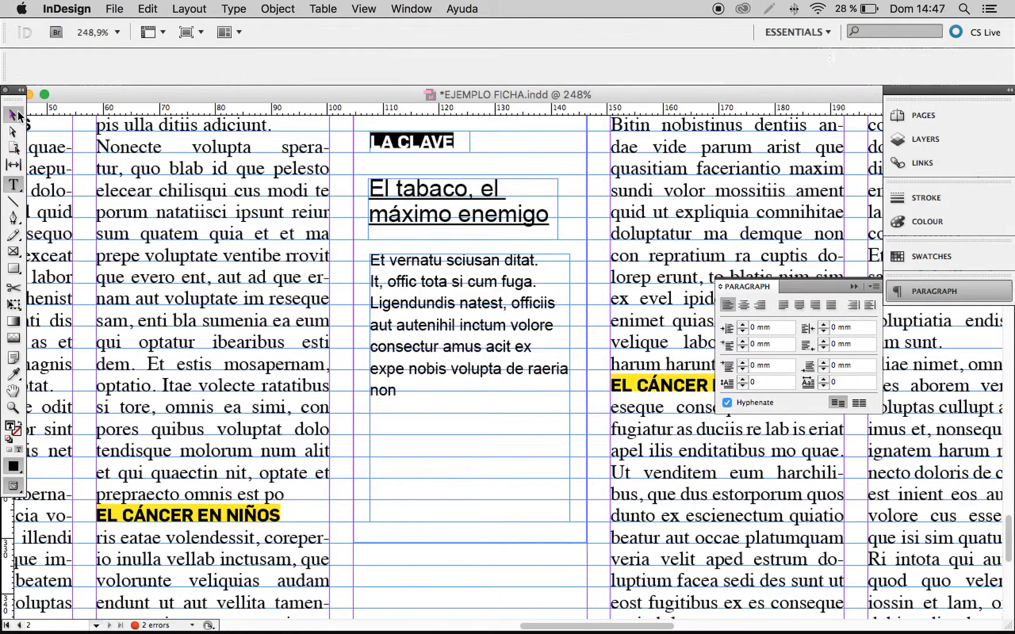
right_click(436, 337)
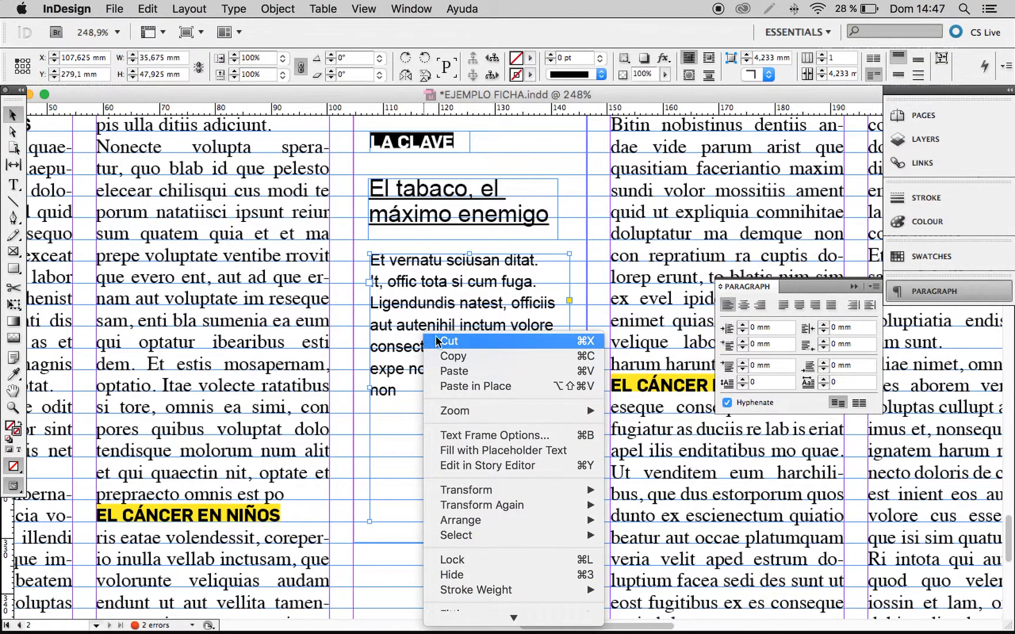
click(488, 450)
double_click(442, 352)
key(super+a)
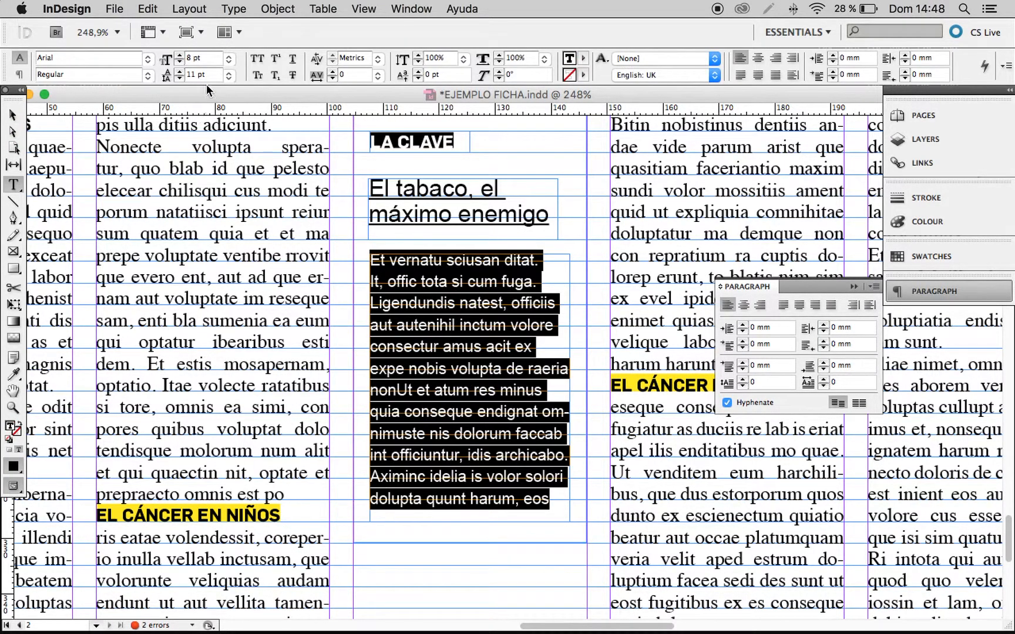
Nudge the body text frame up to Y 278.35 mm and extend its lower edge to a height of 50.95 mm.
click(12, 114)
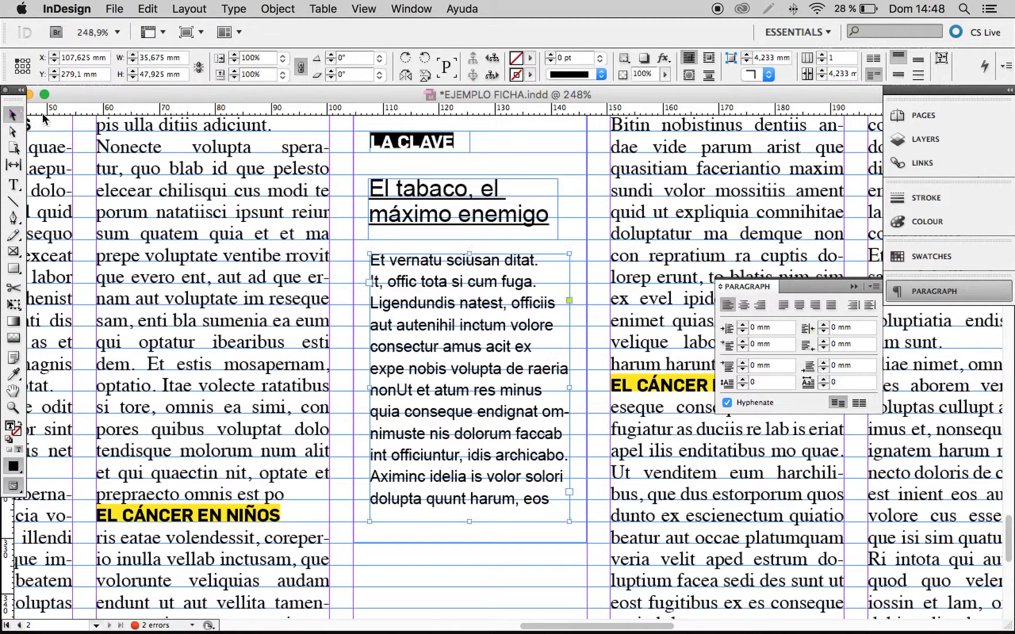
key(Up)
key(Up)
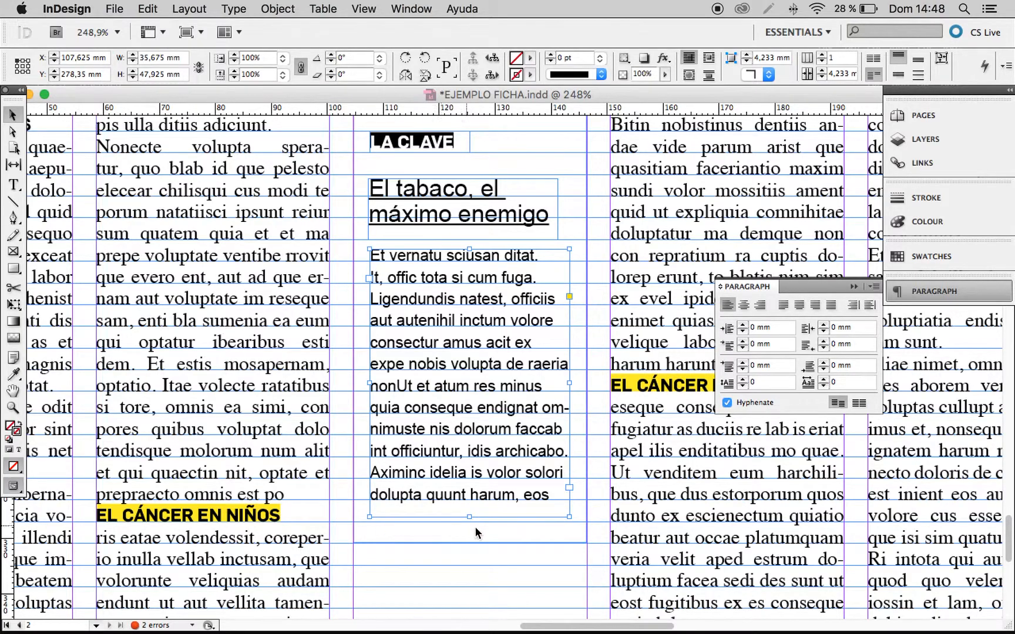
drag(470, 517, 467, 541)
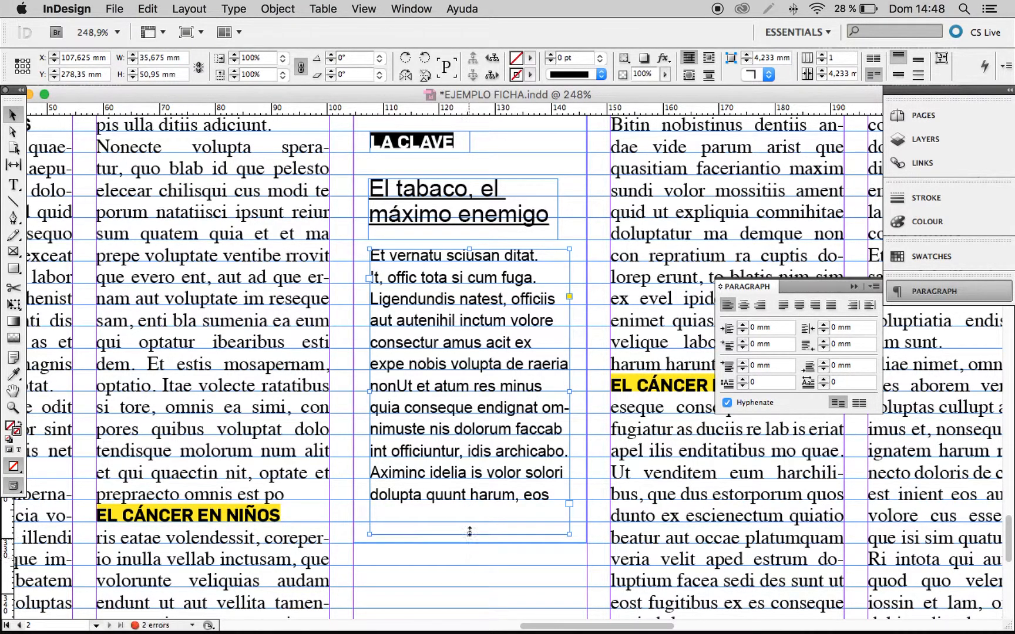
Add placeholder text in the newly extended part of the body frame and deselect it.
right_click(470, 510)
click(554, 188)
click(482, 574)
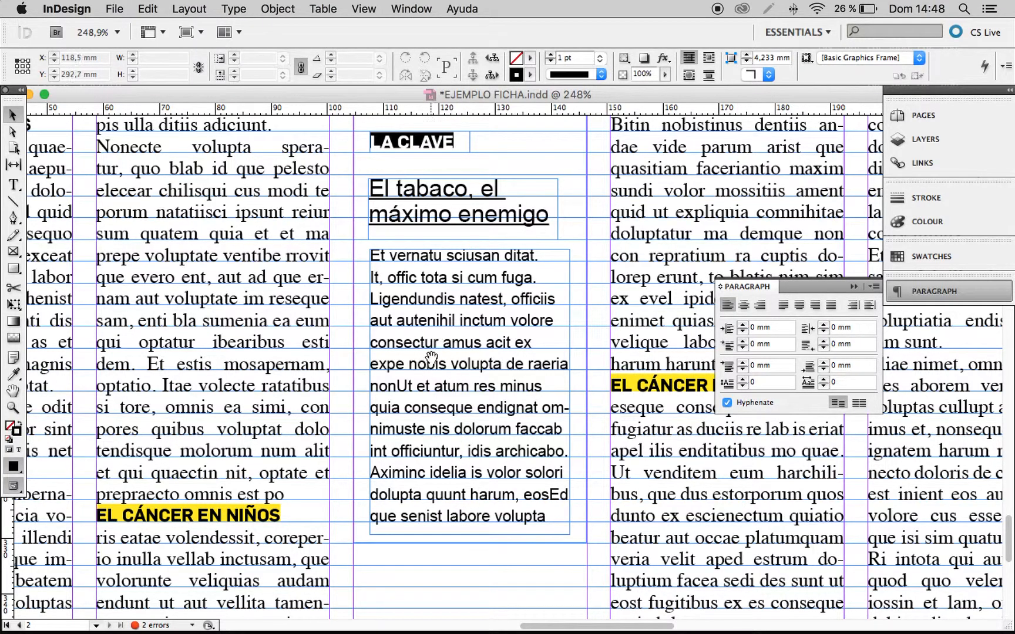
Examine the sidebar up close in preview mode, checking the body text's spacing inside the box.
scroll(423, 352, left, 2)
scroll(423, 352, up, 1)
drag(310, 297, 455, 421)
drag(557, 489, 494, 333)
alt+super+click(472, 351)
alt+super+click(472, 351)
alt+super+click(472, 352)
alt+super+click(492, 403)
drag(550, 421, 437, 412)
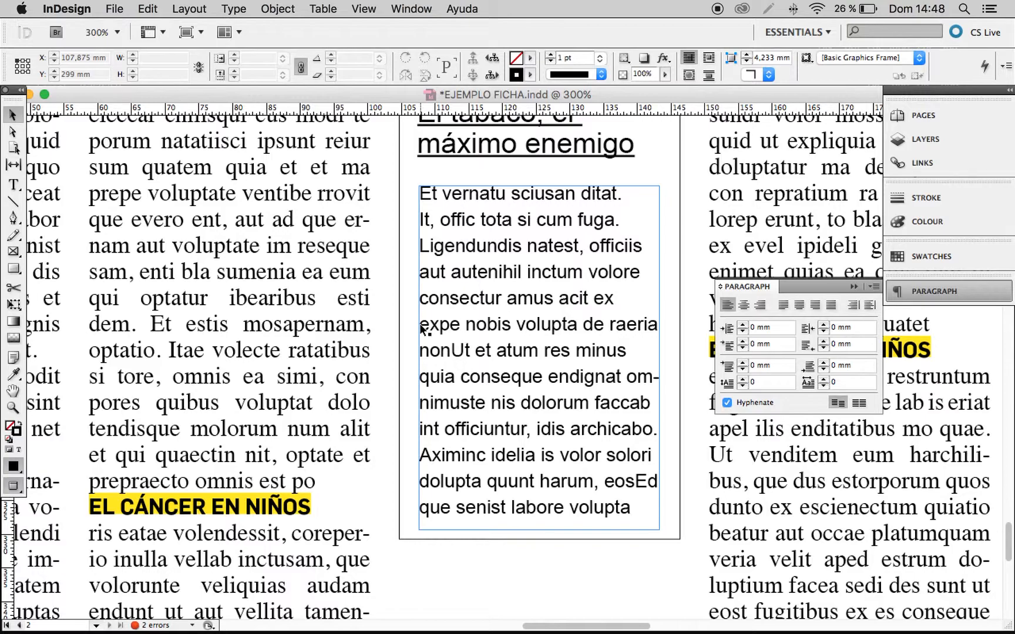
Leave preview mode and move the body text frame right to X 108.65 mm, away from the box's left border.
key(w)
drag(333, 291, 549, 403)
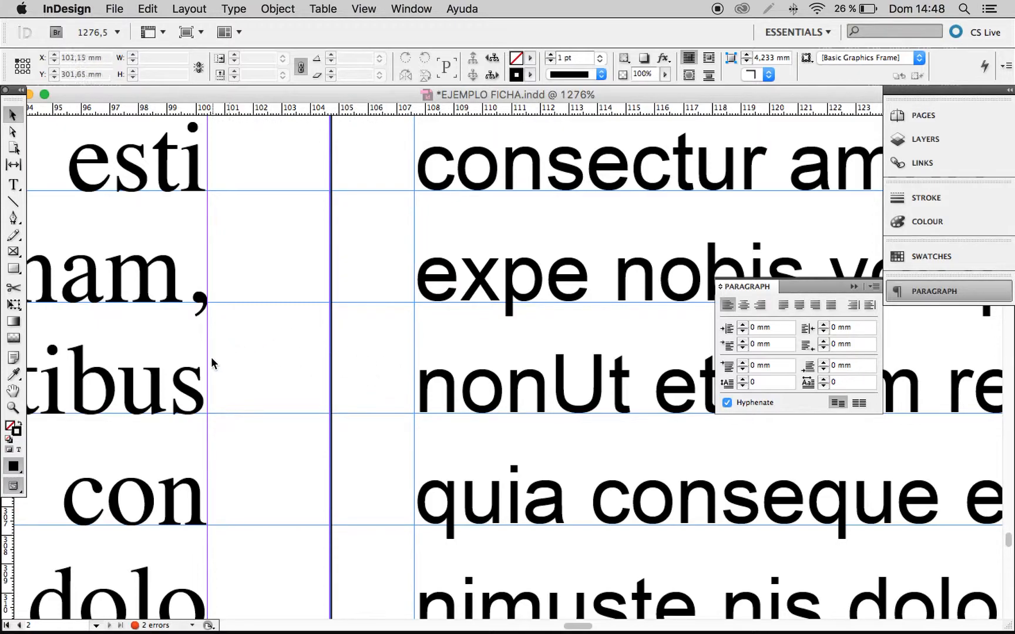
drag(452, 381, 499, 385)
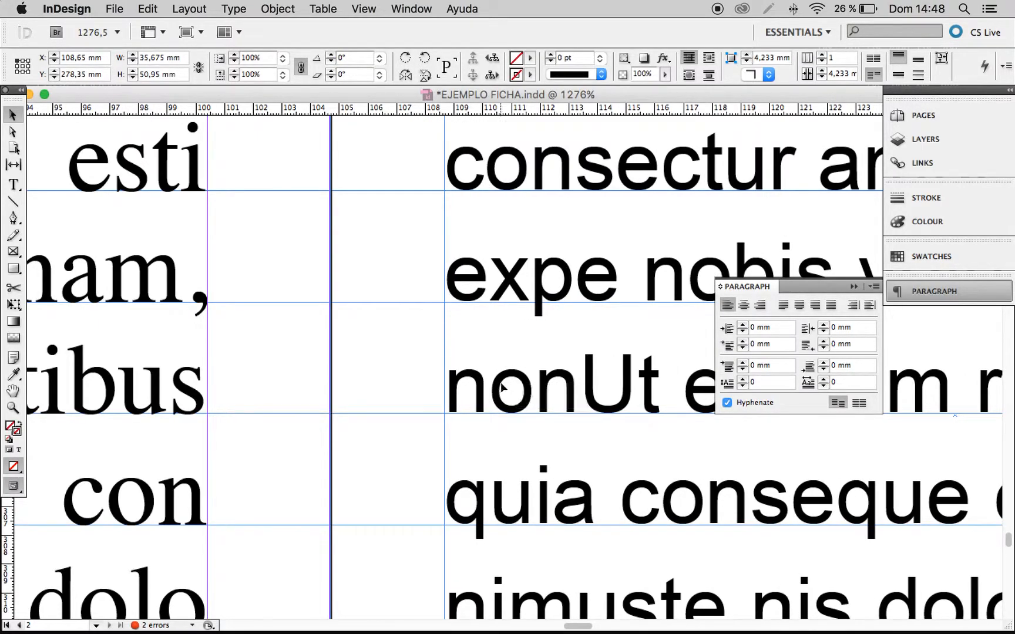
Narrow the sidebar's body text frame from its right edge to a width of 33.55 mm.
alt+super+click(527, 411)
alt+super+click(527, 412)
alt+super+click(527, 411)
alt+super+click(526, 412)
alt+super+click(526, 411)
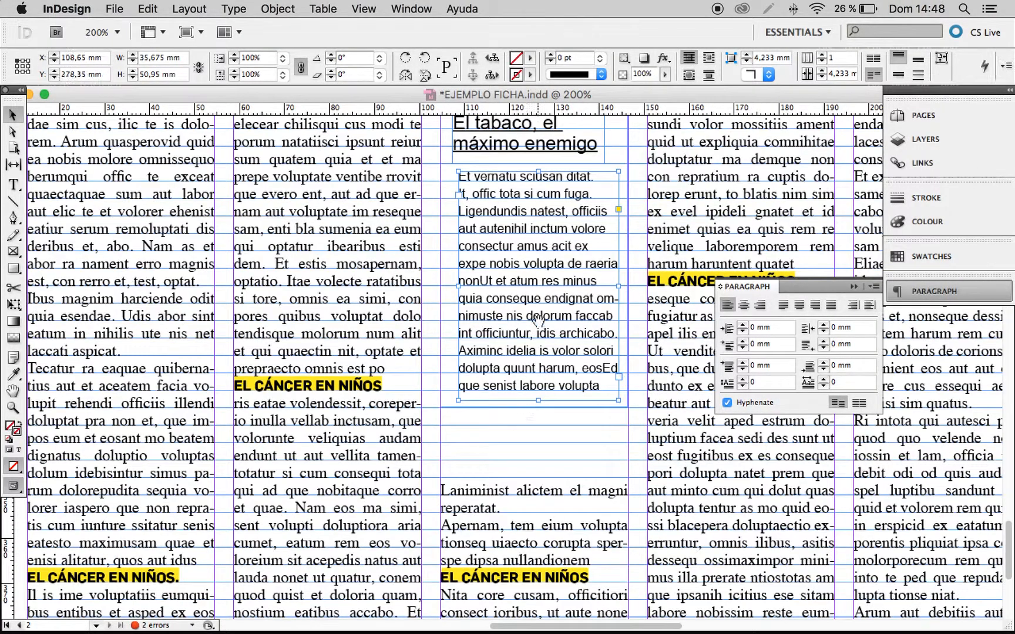
drag(539, 320, 474, 424)
click(563, 384)
drag(563, 384, 617, 446)
drag(487, 399, 449, 399)
key(super+2)
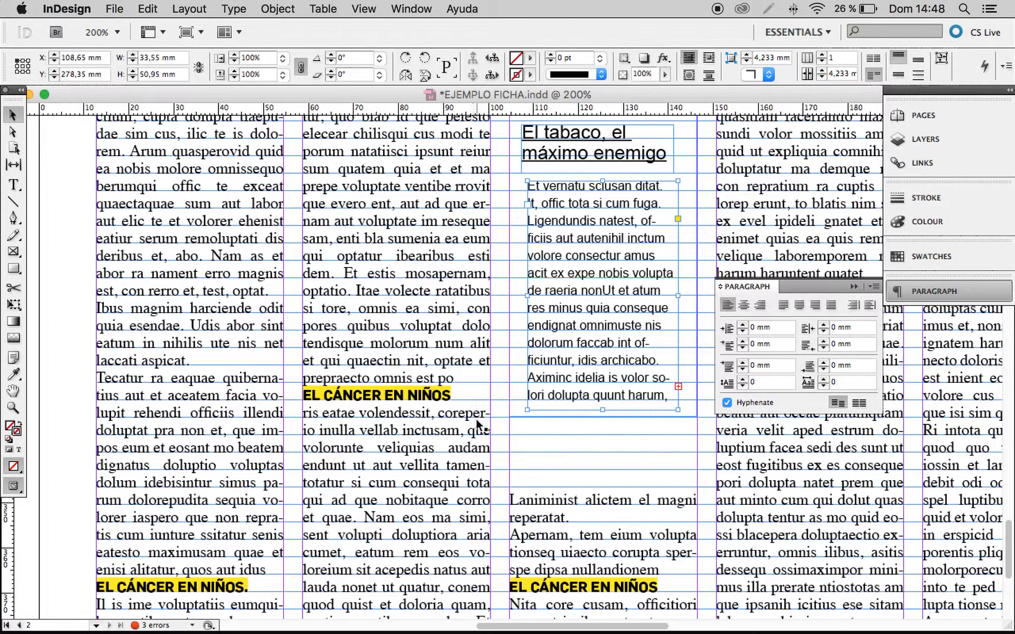
click(552, 444)
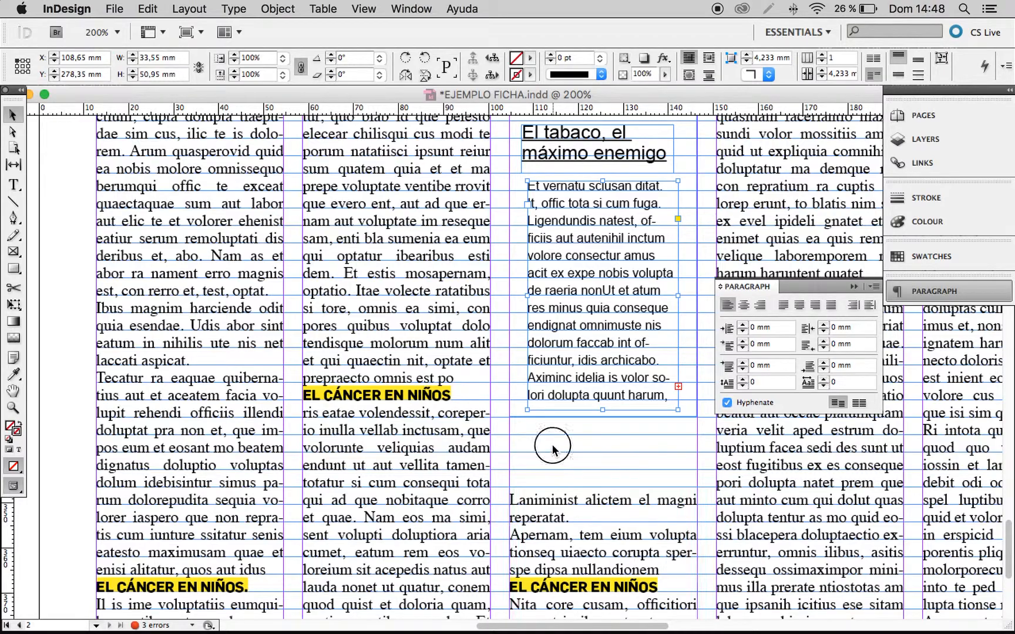
Move the "LA CLAVE" label and headline frames right to align with the body text's left edge, and switch to preview mode.
scroll(594, 344, up, 5)
scroll(594, 344, right, 2)
drag(435, 254, 484, 358)
scroll(464, 329, up, 5)
scroll(464, 329, right, 1)
click(446, 191)
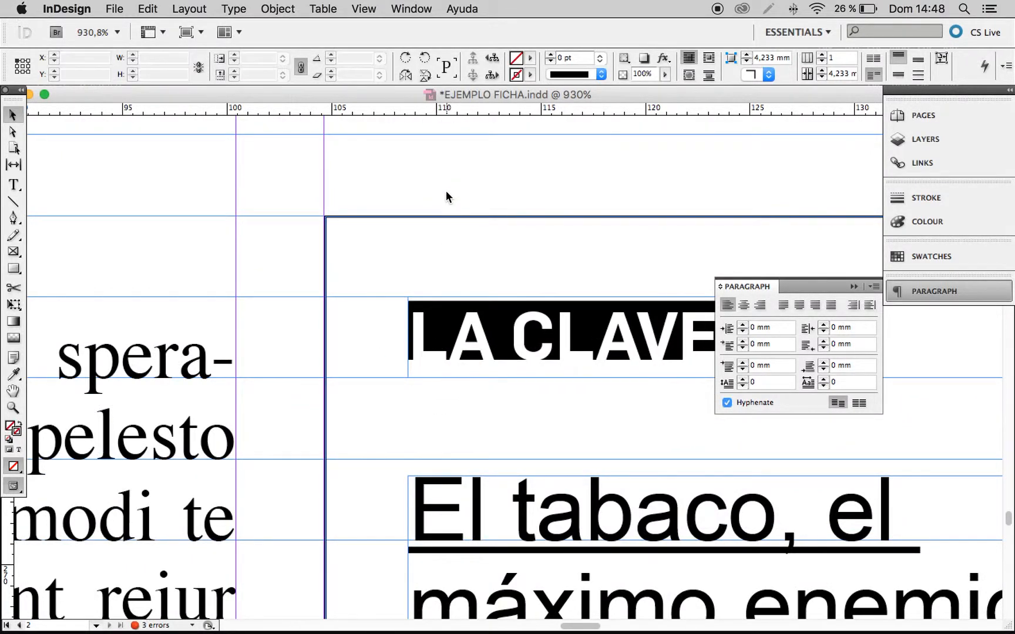
key(w)
Extend the article column frame below the sidebar upward to Y 338.667 mm, closing the gap under the box.
alt+super+click(566, 457)
alt+super+click(566, 457)
alt+super+click(567, 458)
alt+super+click(566, 459)
alt+super+click(566, 464)
alt+super+click(564, 472)
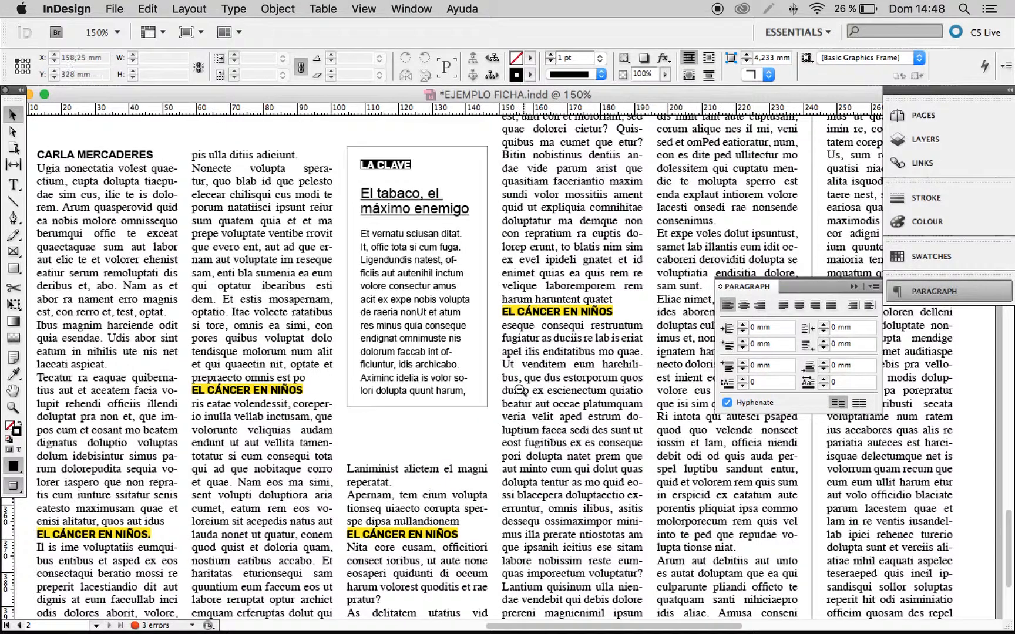
scroll(441, 340, up, 2)
scroll(440, 340, left, 2)
click(502, 579)
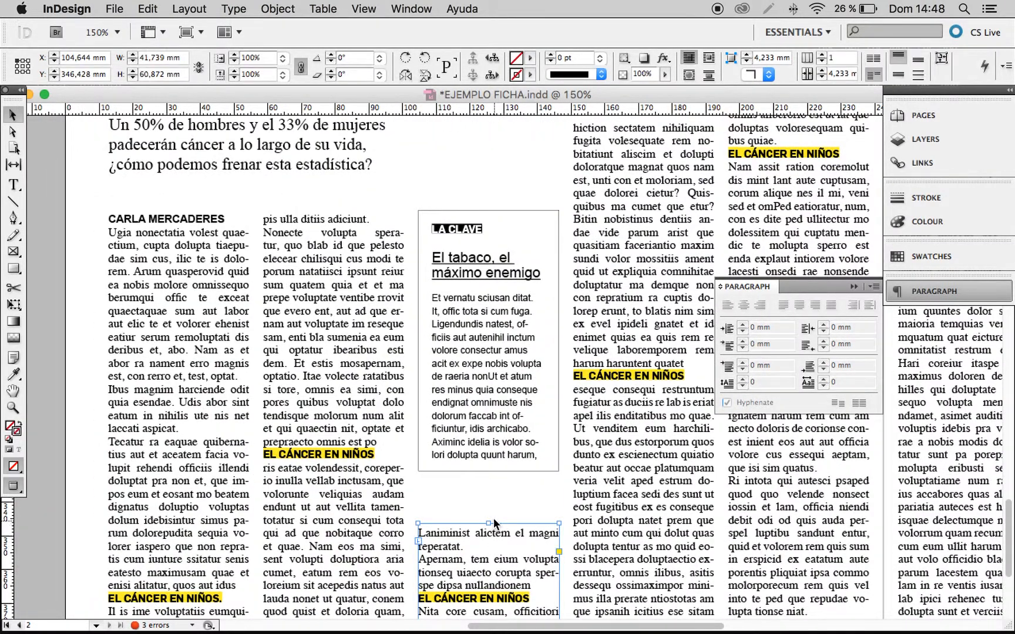
drag(489, 524, 491, 499)
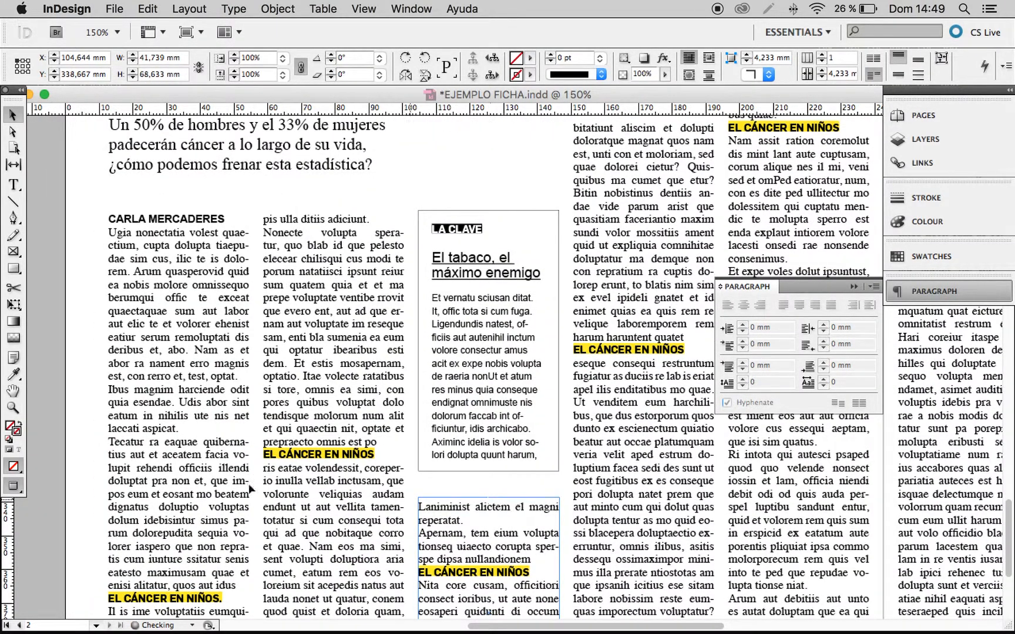
click(72, 452)
Compare the recreated sidebars on pages 1 and 2 with the circled newspaper originals.
drag(329, 324, 264, 400)
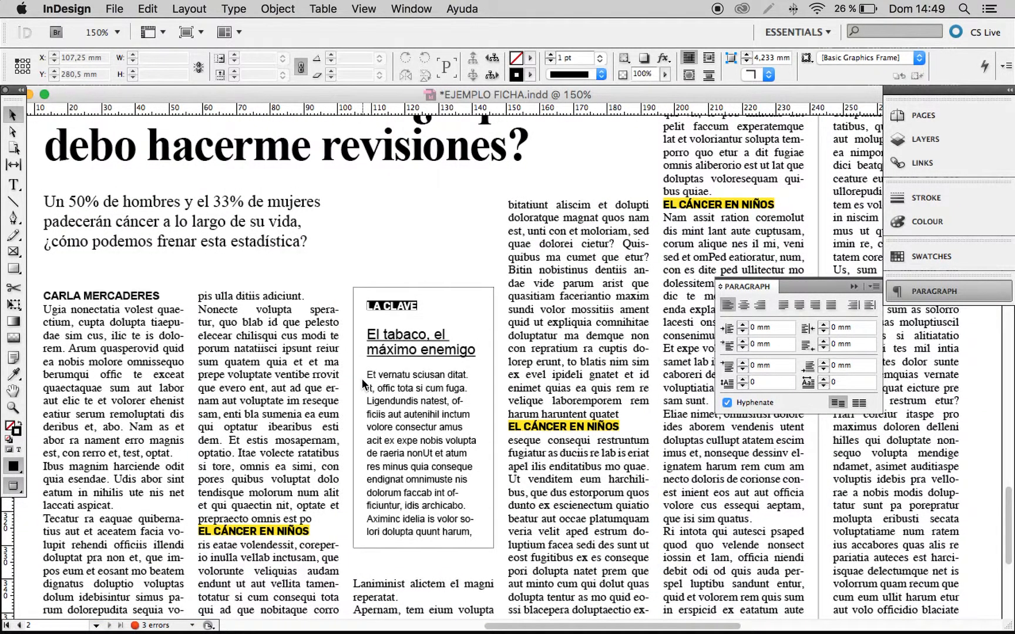
key(super+minus)
key(super+minus)
drag(562, 304, 502, 351)
drag(591, 354, 473, 437)
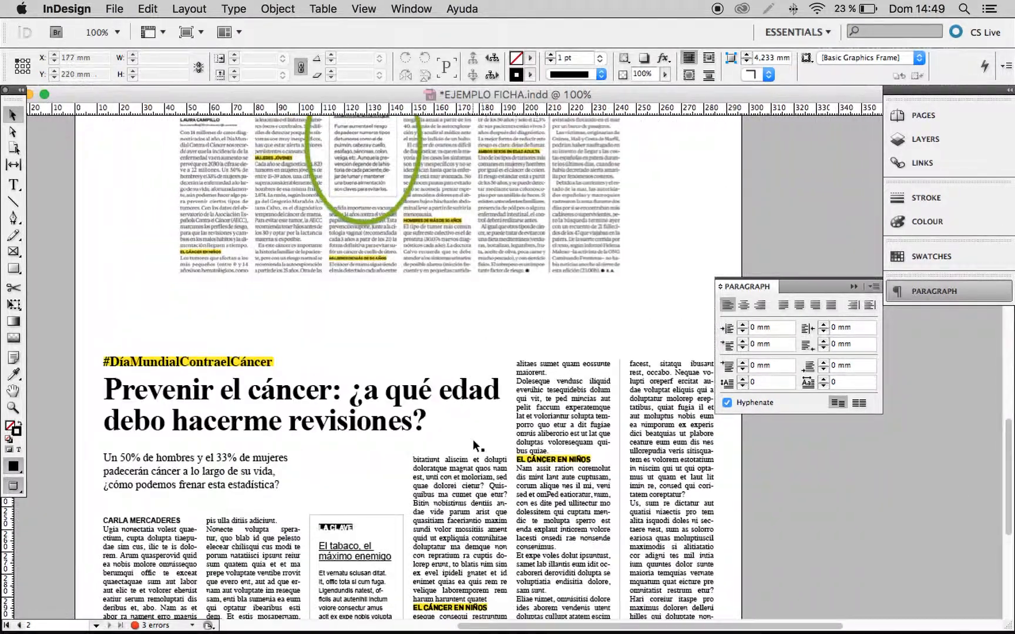
scroll(476, 446, up, 10)
scroll(478, 442, up, 15)
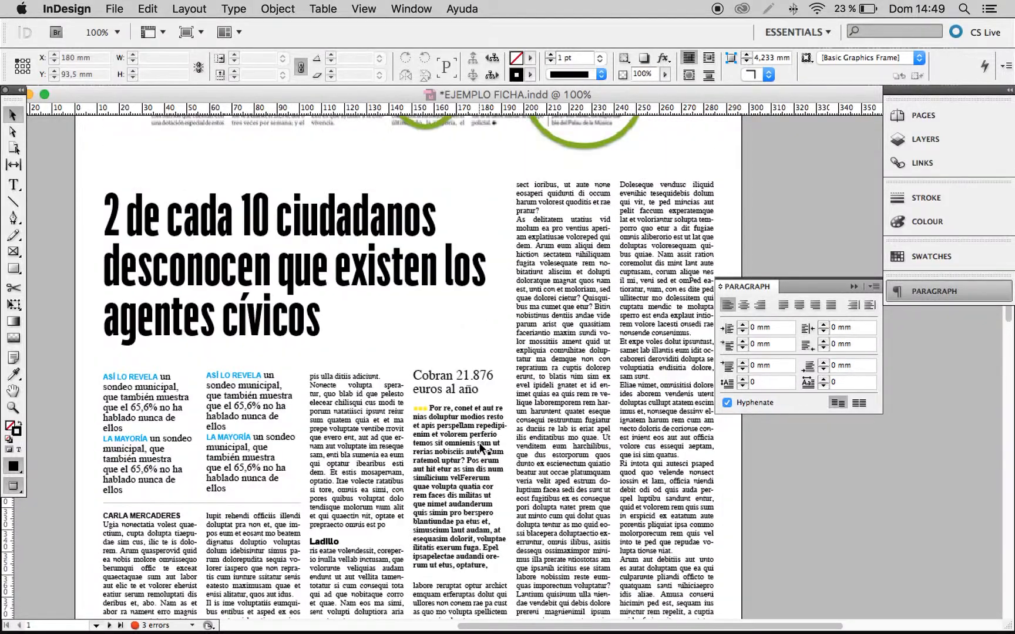
scroll(481, 443, up, 4)
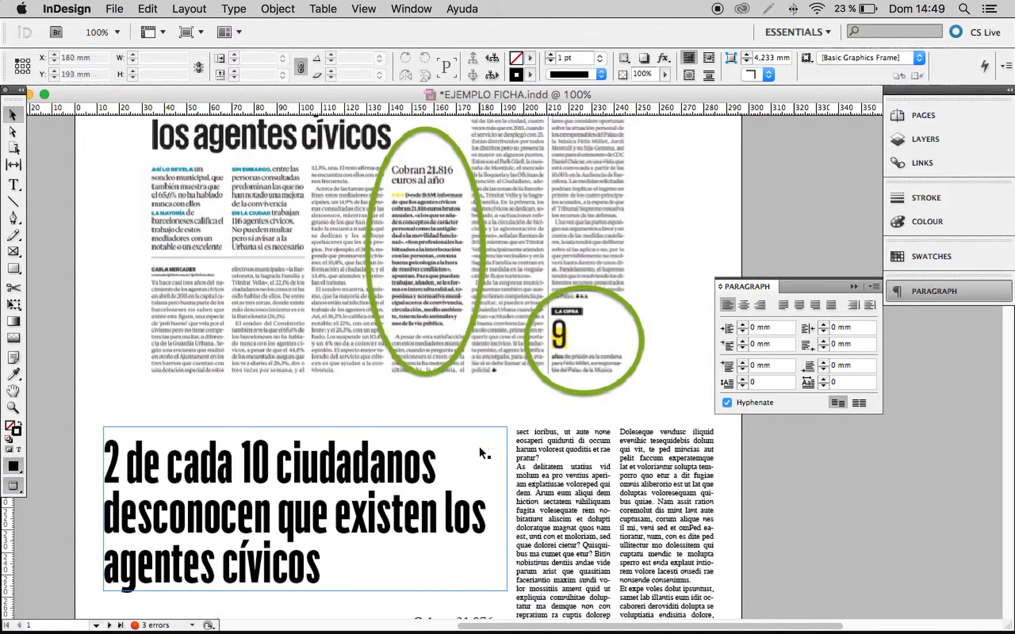
scroll(483, 451, down, 10)
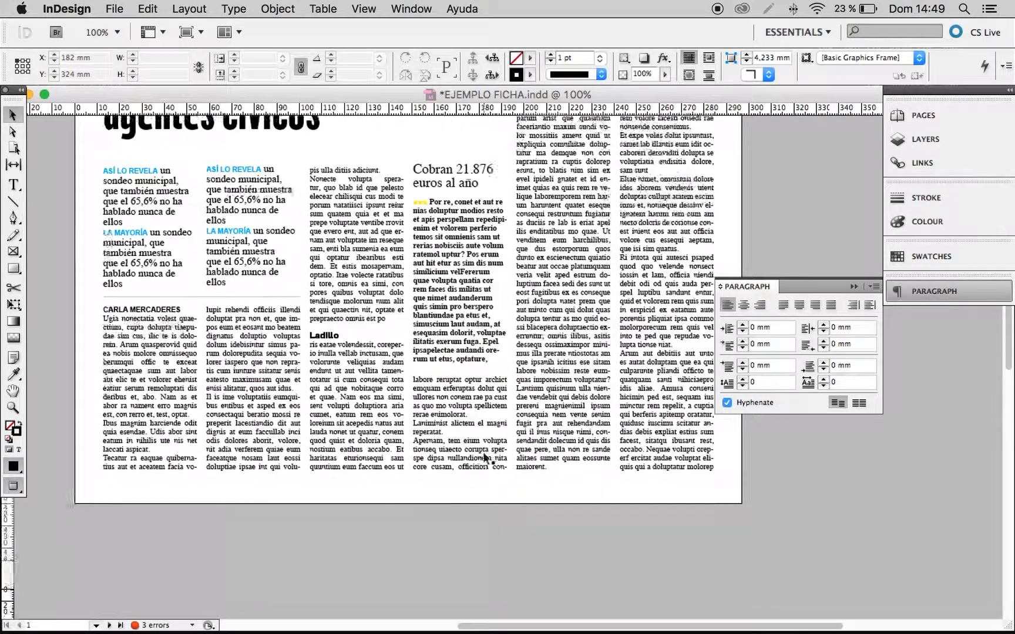
scroll(487, 444, down, 6)
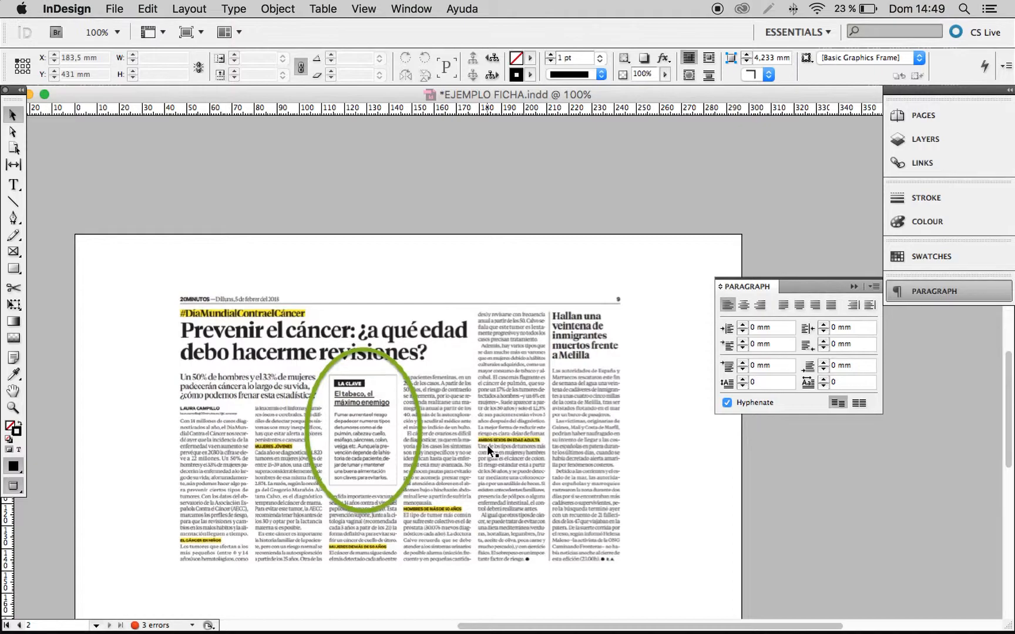
click(486, 444)
scroll(483, 450, down, 3)
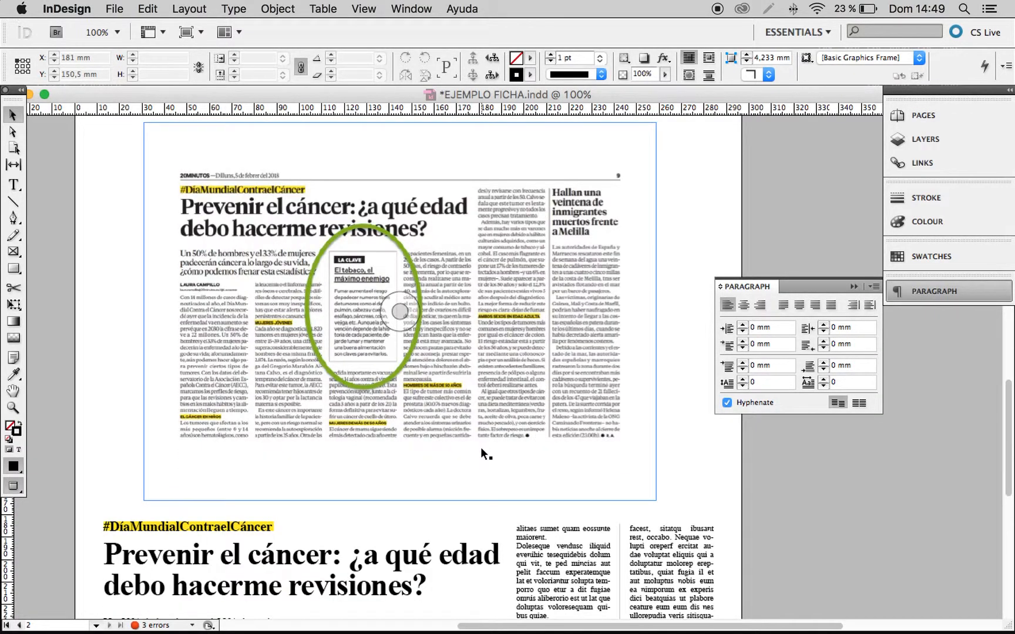